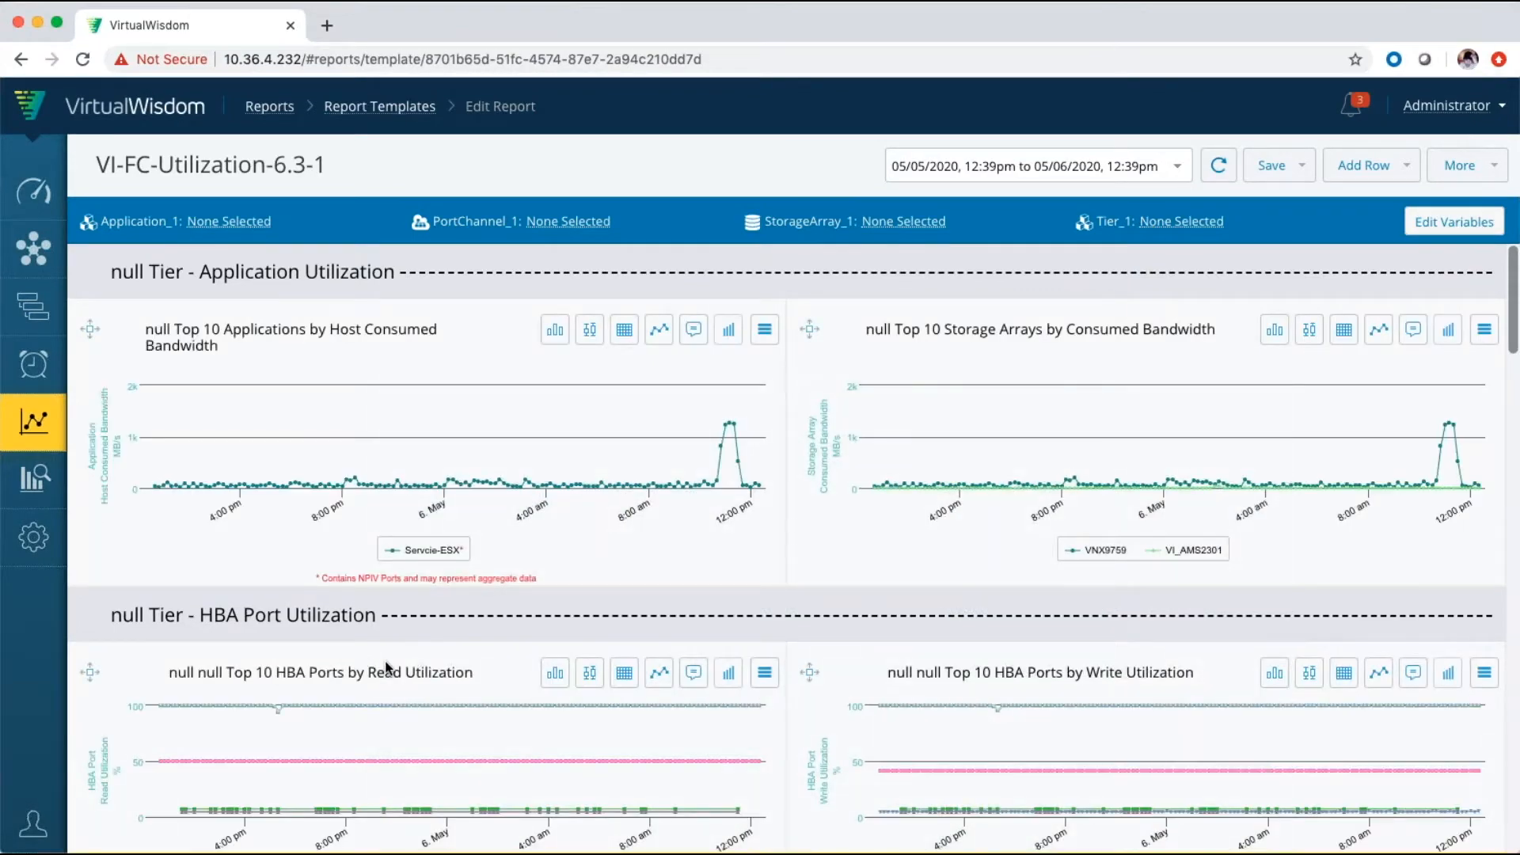
Step: Filter the Storage Ports by Write Utilization chart to include only ports in the "null Top 10 Storage Ports by Read Utilization" result set
scroll(387, 667, down, 6)
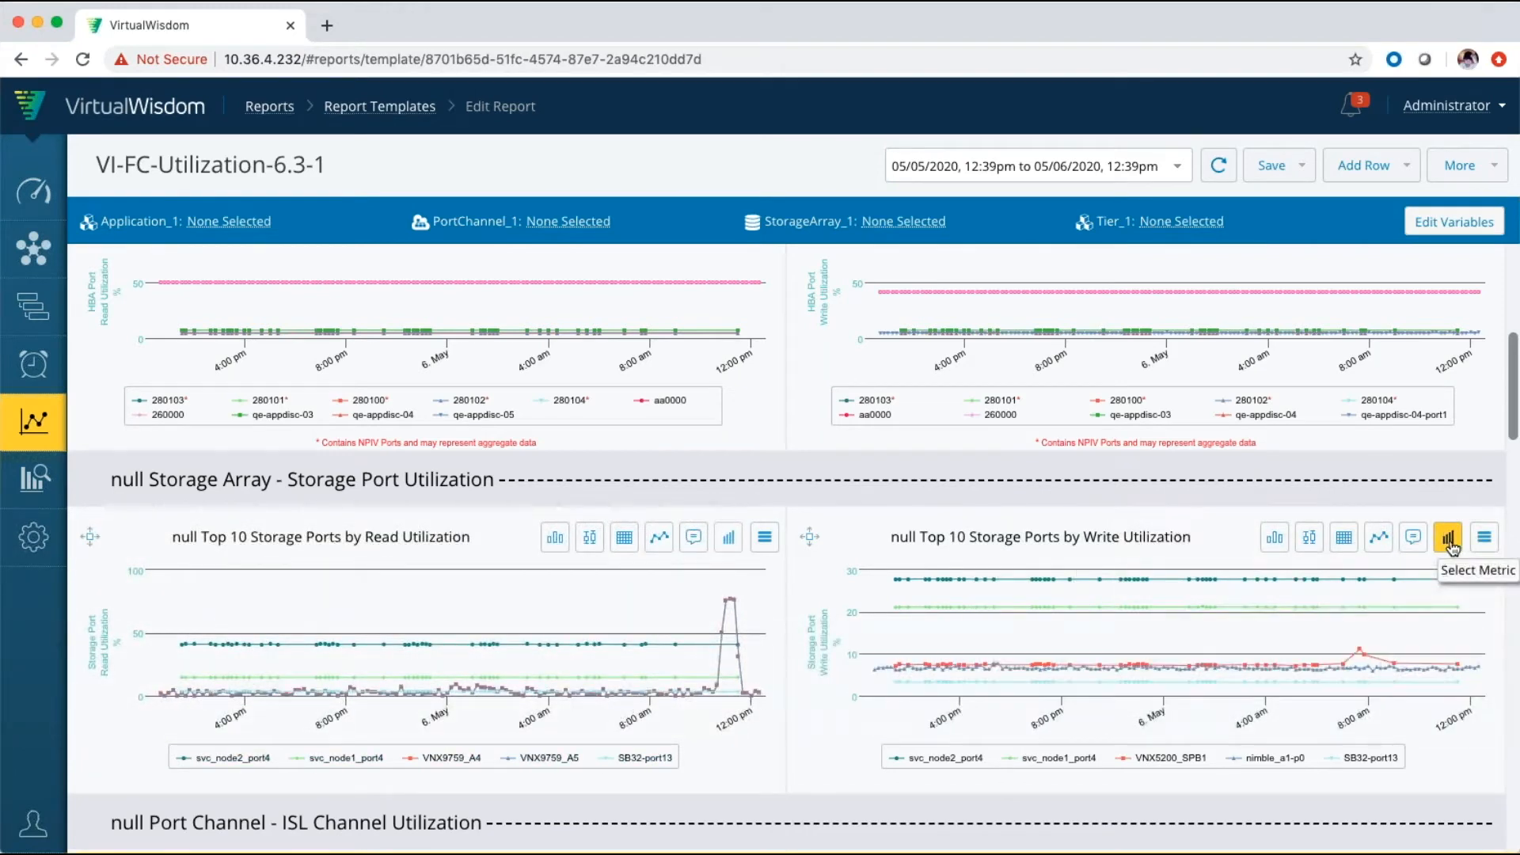
mouse_move(1208, 546)
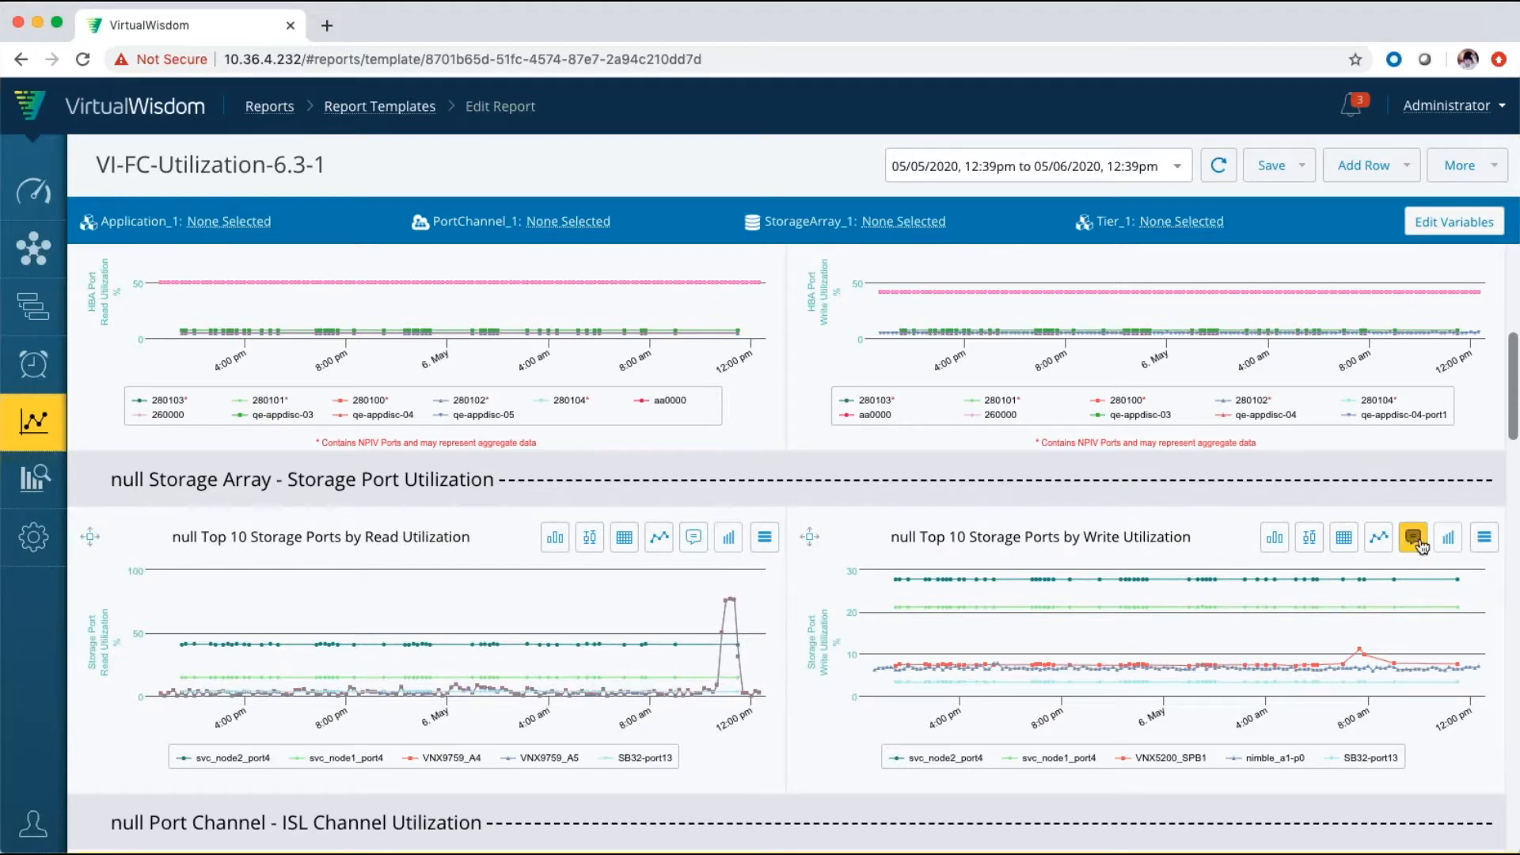
click(1450, 539)
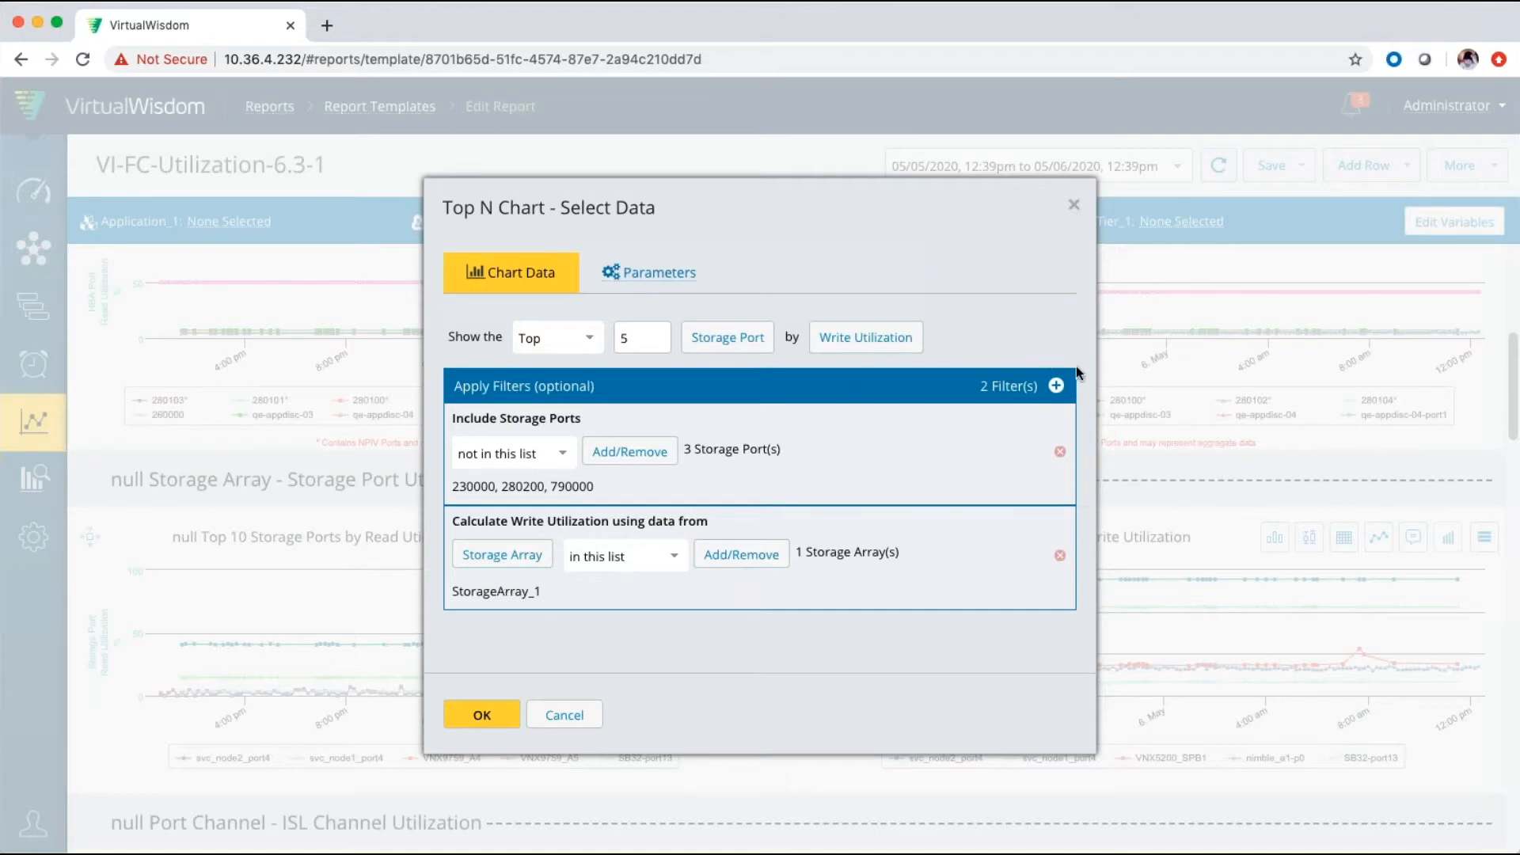
click(1057, 387)
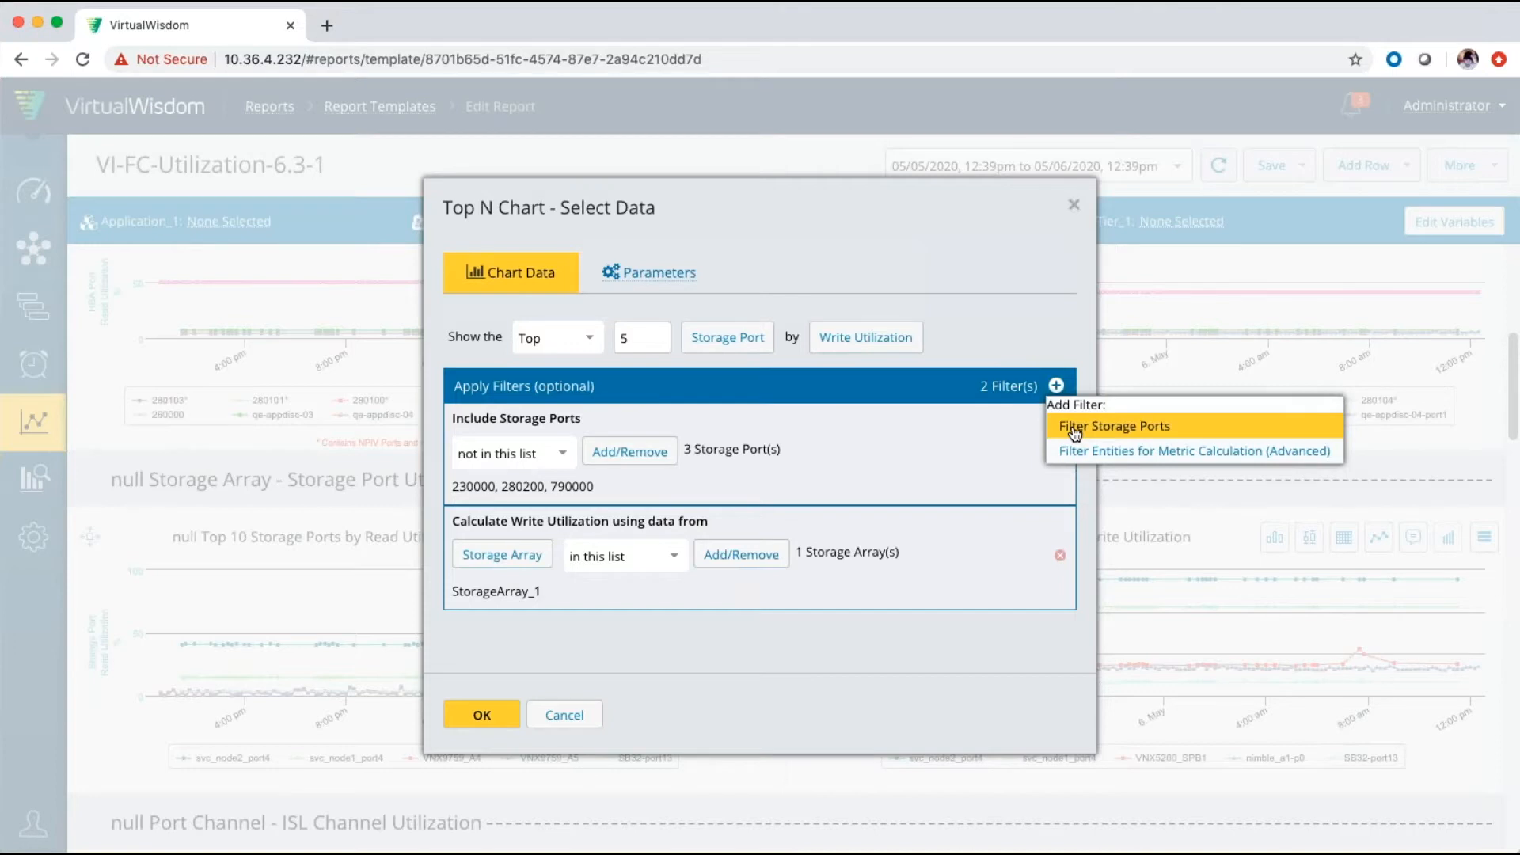
click(1074, 429)
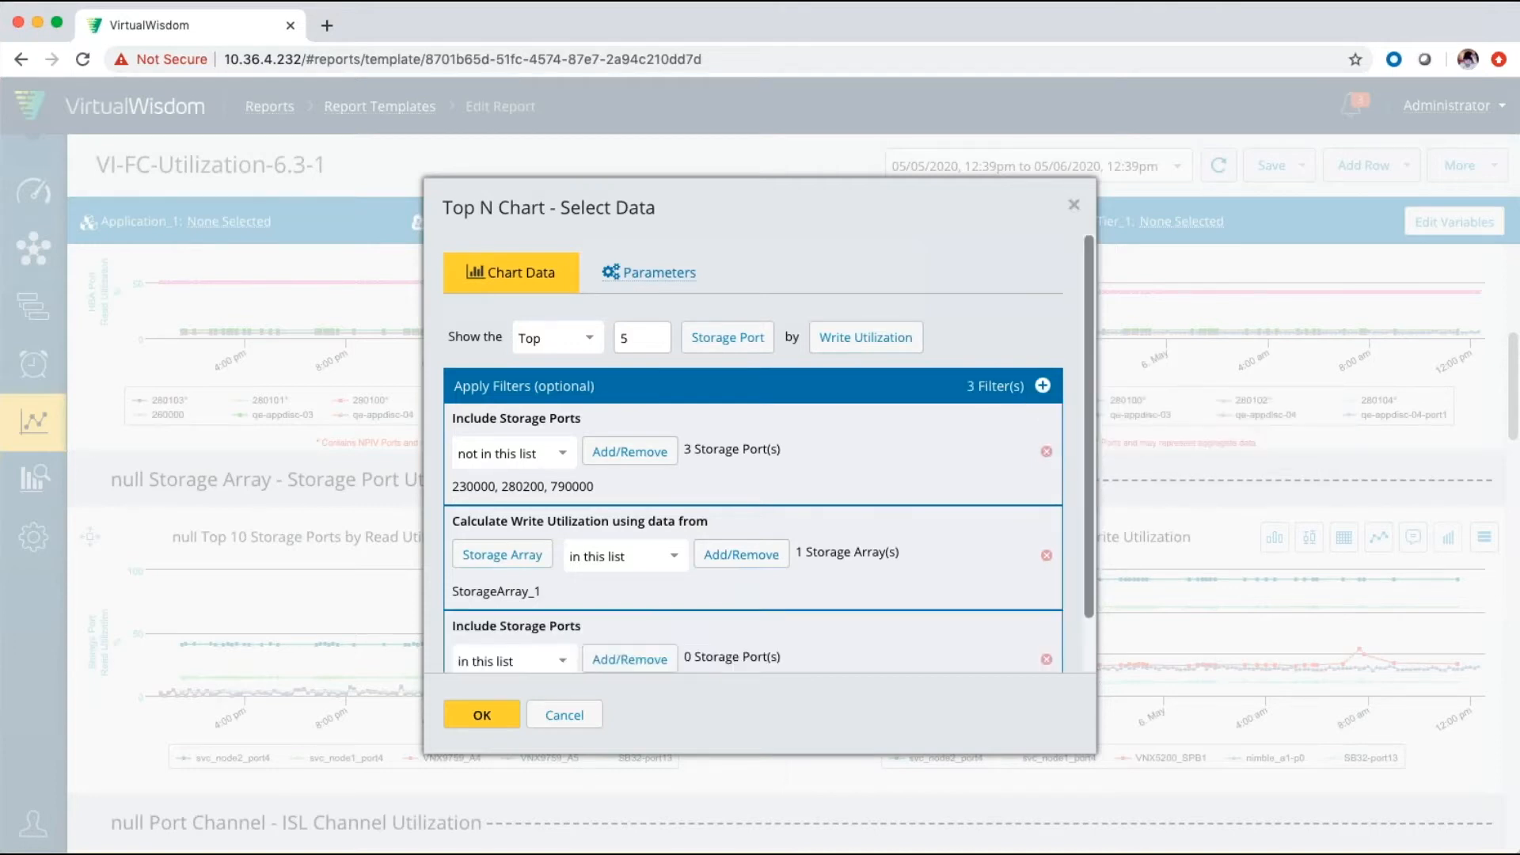
scroll(796, 612, down, 2)
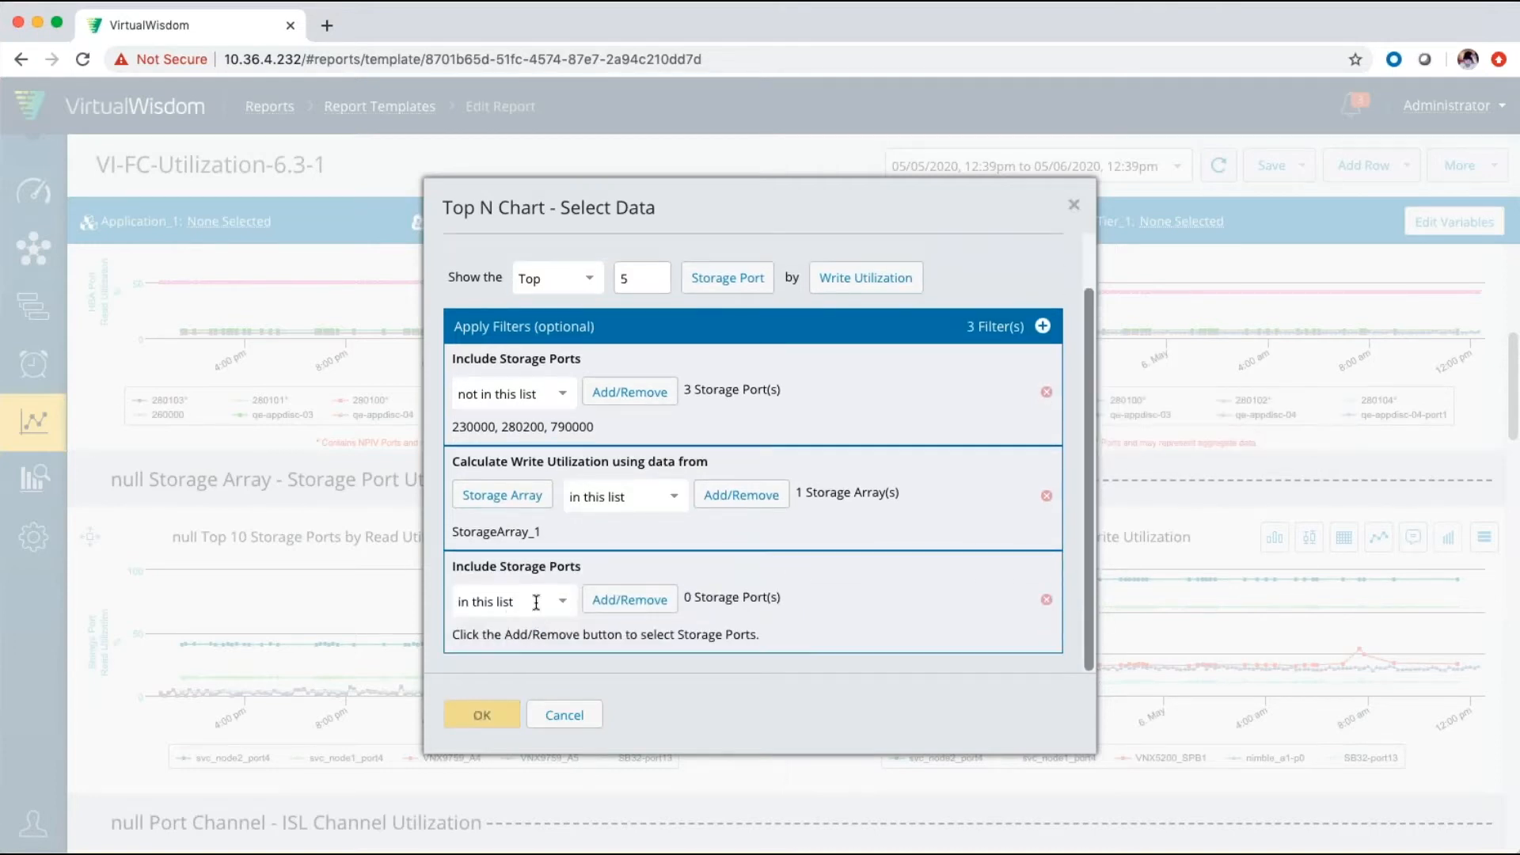
click(624, 605)
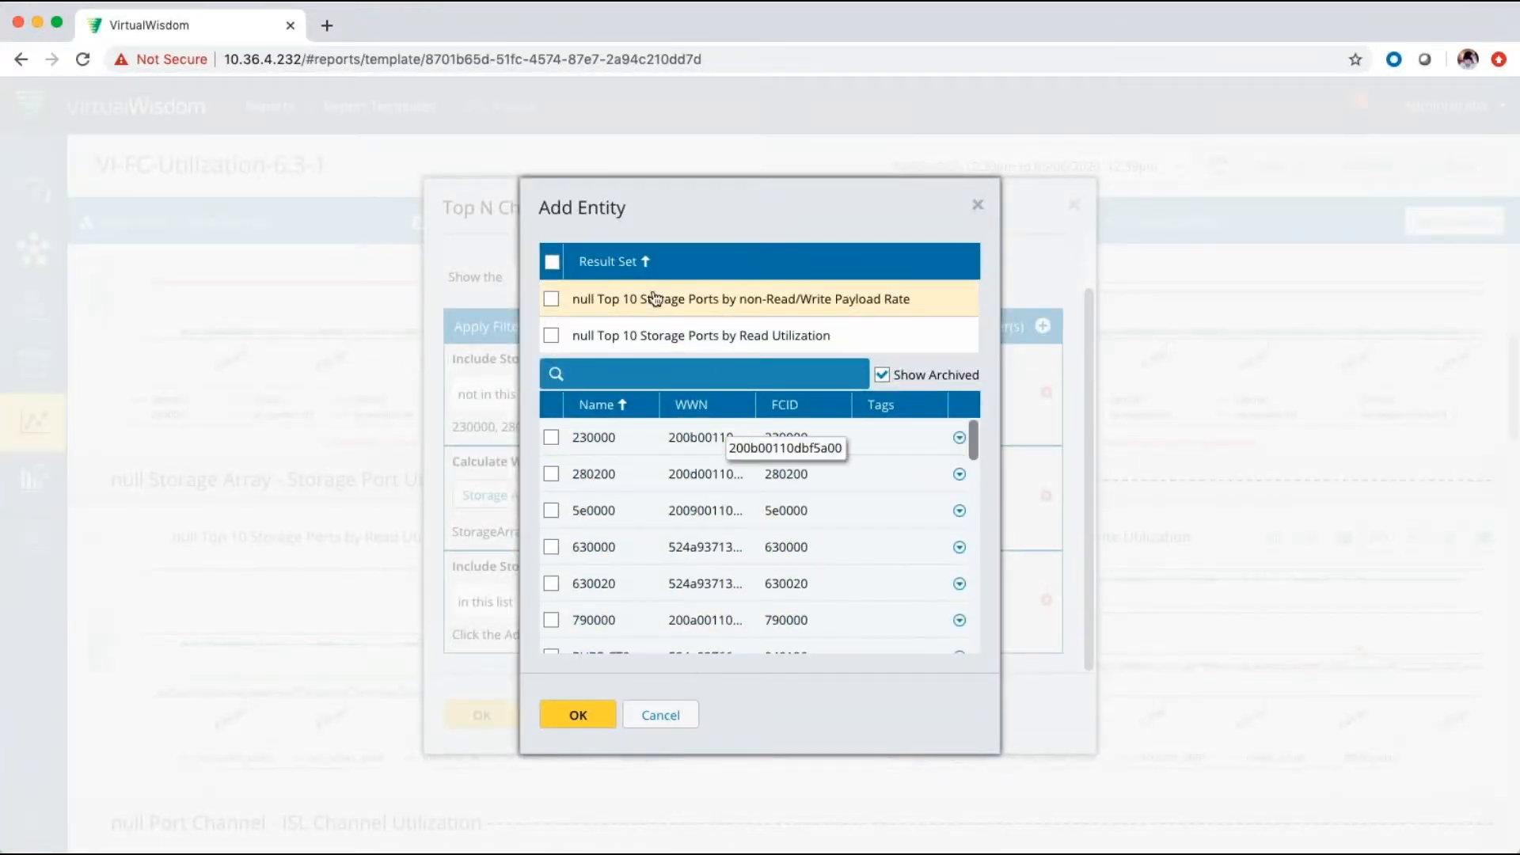
click(552, 338)
click(588, 717)
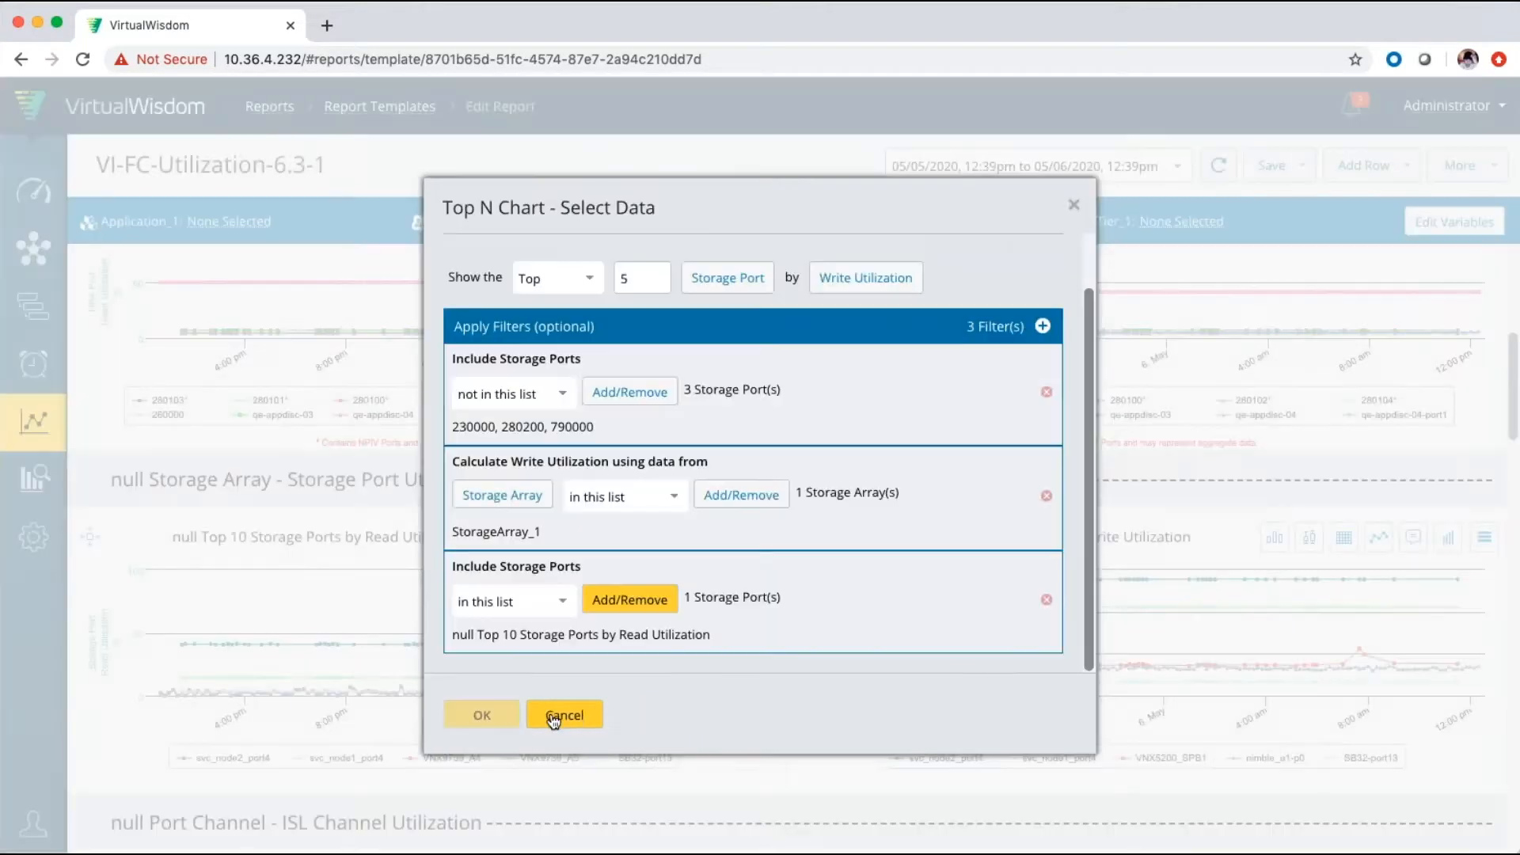
click(478, 715)
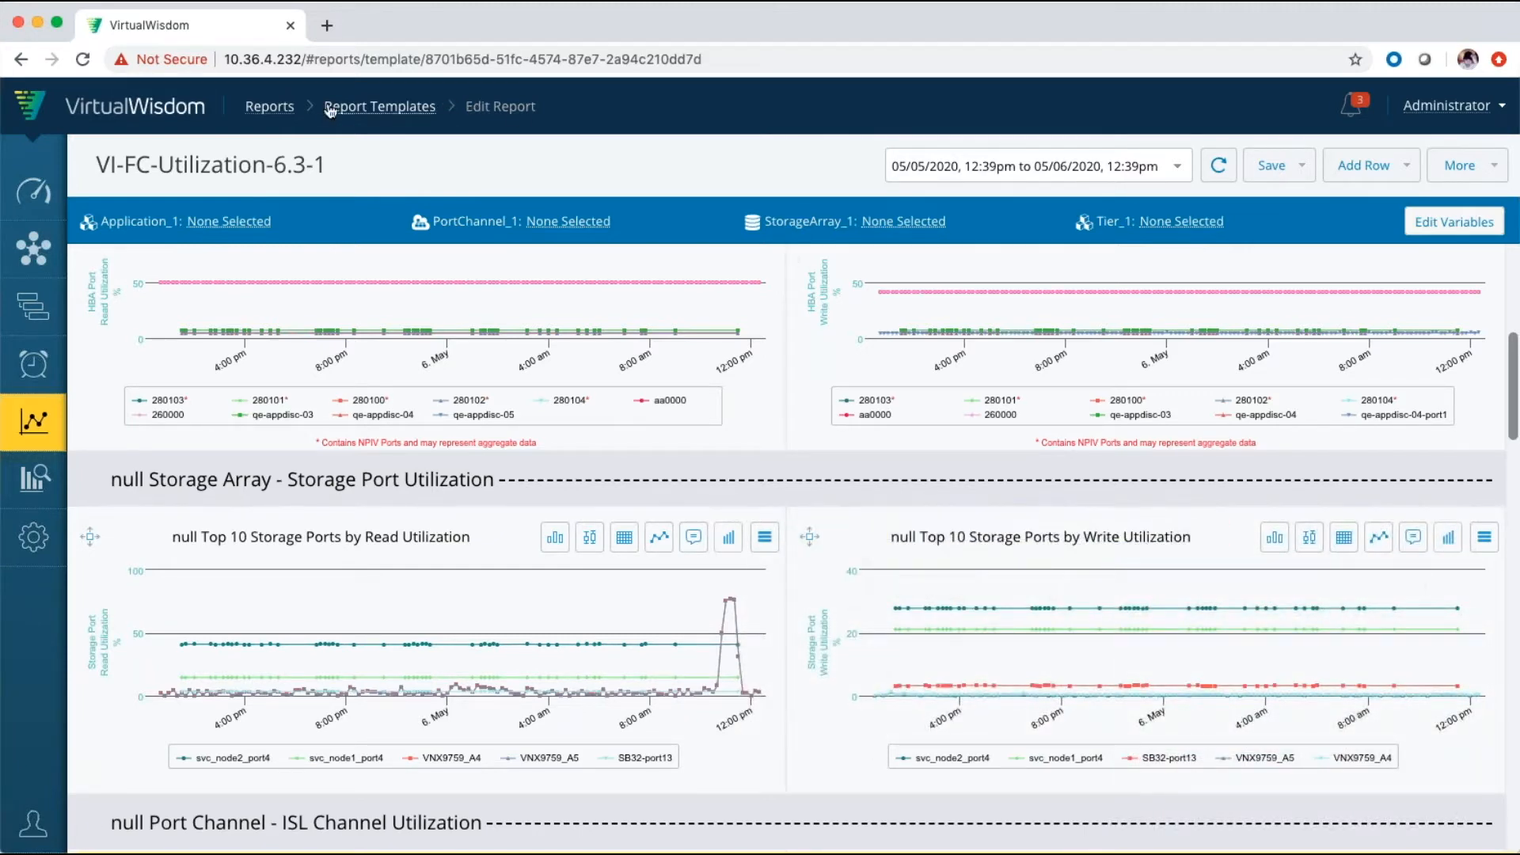
Step: Leave the VI-FC-Utilization-6.3-1 report without saving its changes and create a new report
click(269, 107)
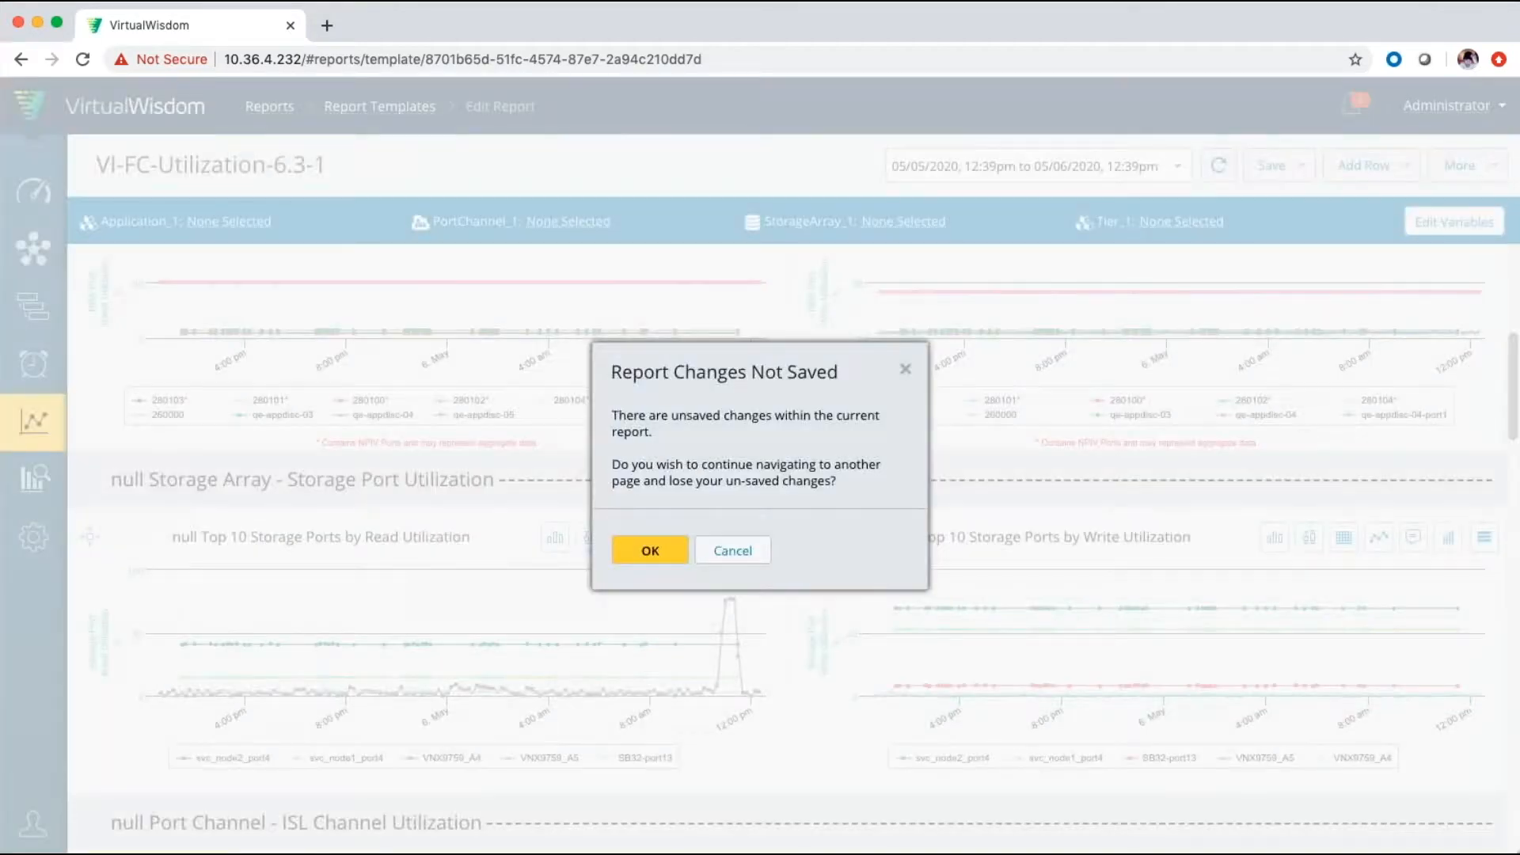
click(669, 549)
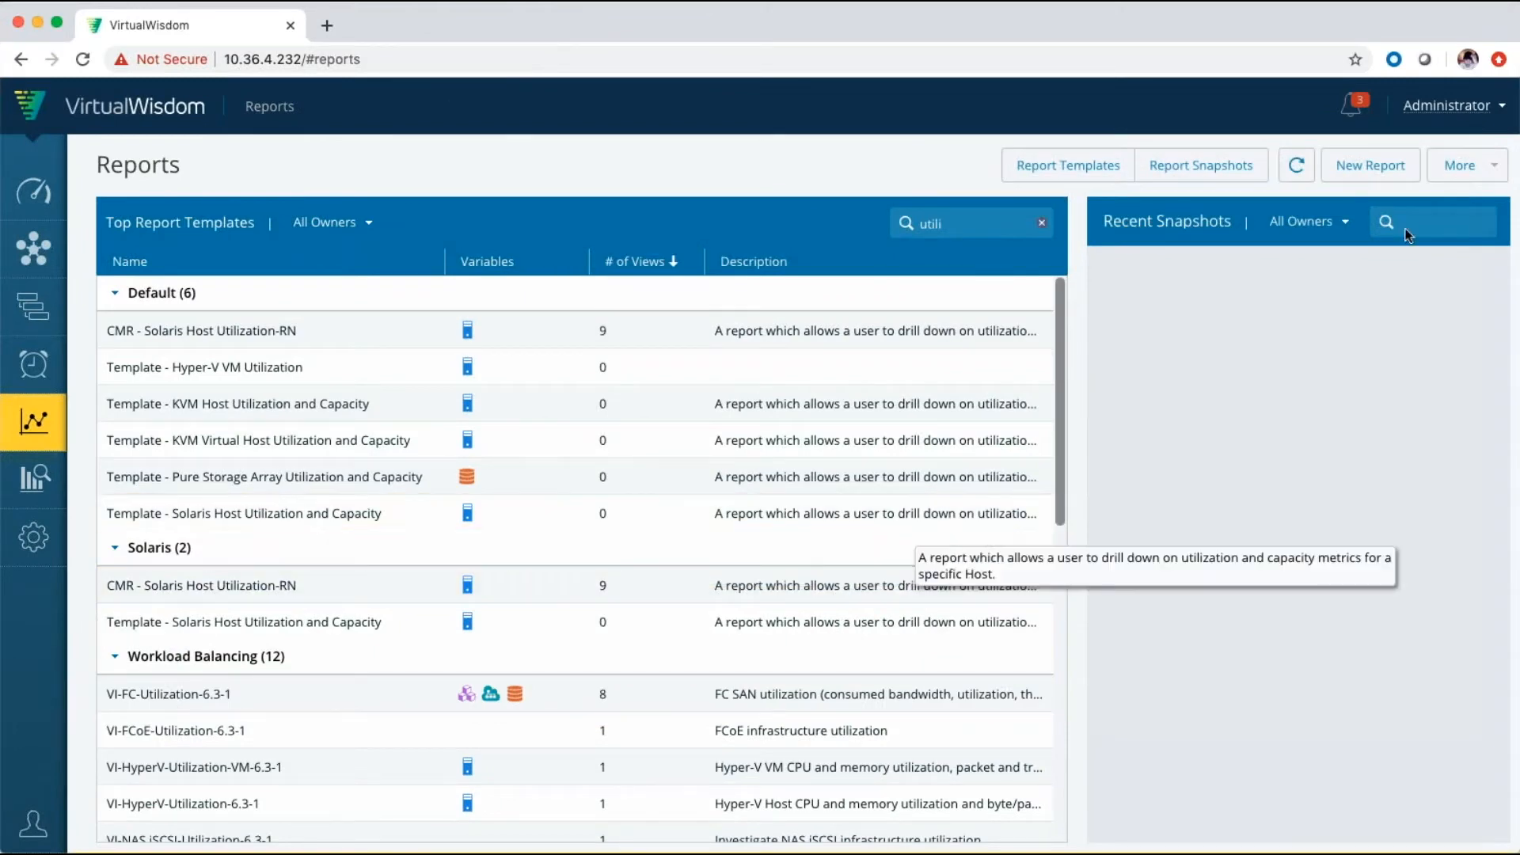
click(1368, 167)
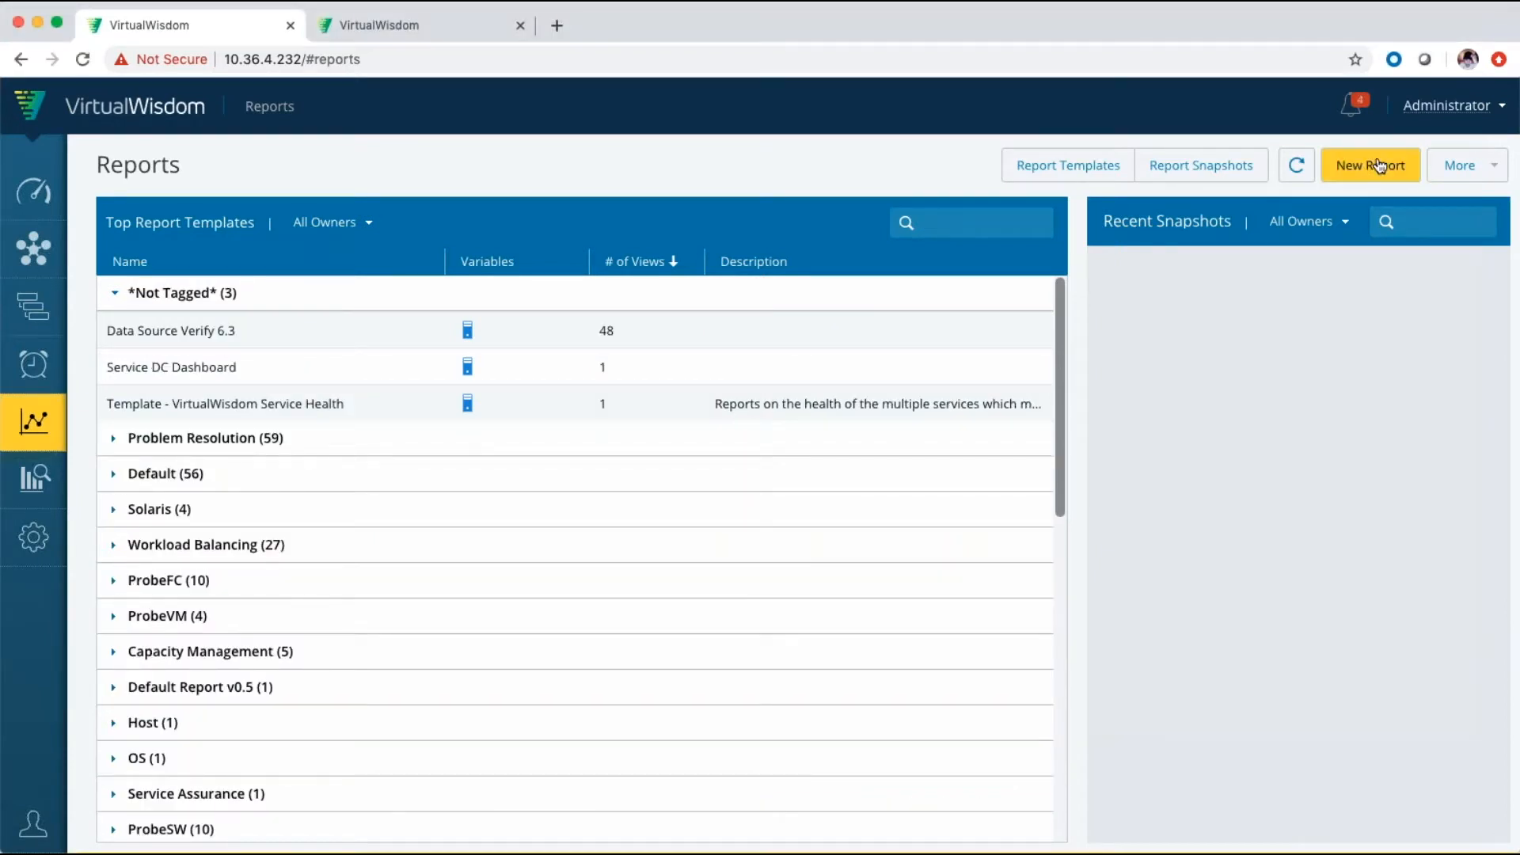
click(1376, 166)
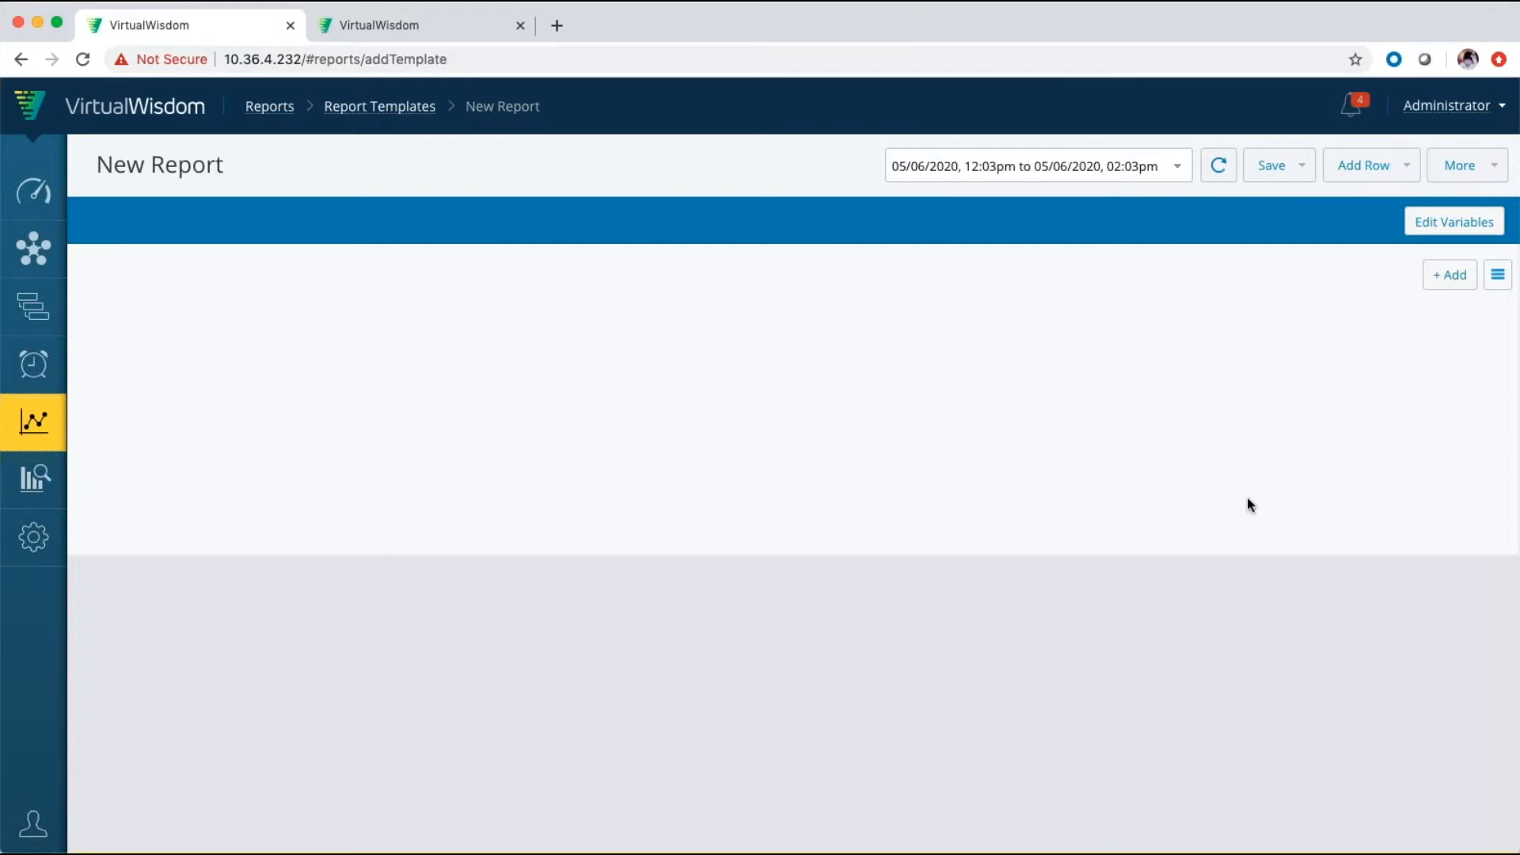
Step: Change the empty row's layout to three equal columns and add a second three-column row beneath it
click(1497, 274)
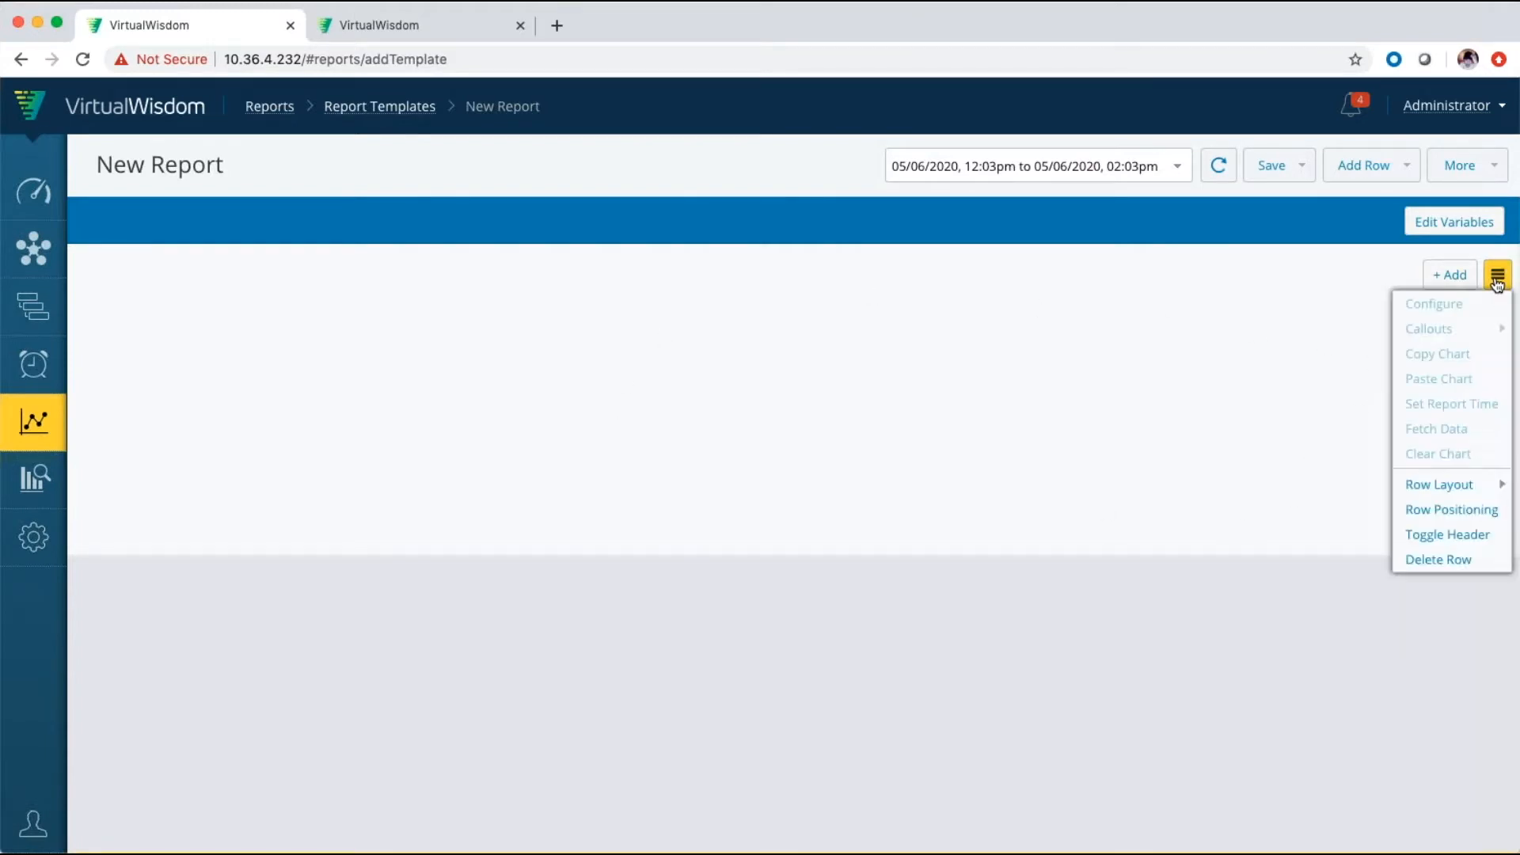
mouse_move(1438, 481)
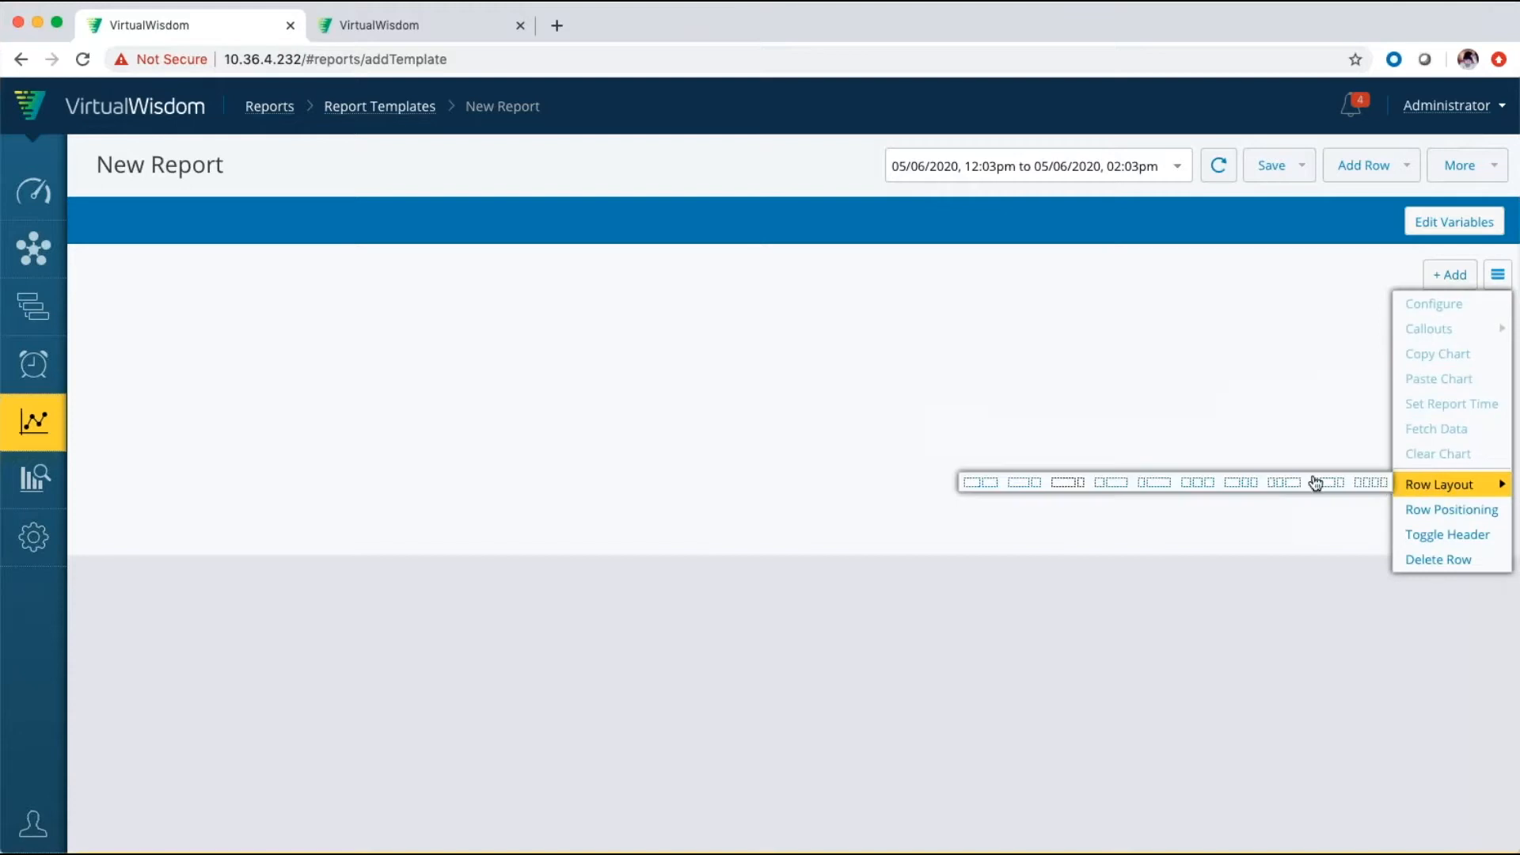
click(1203, 484)
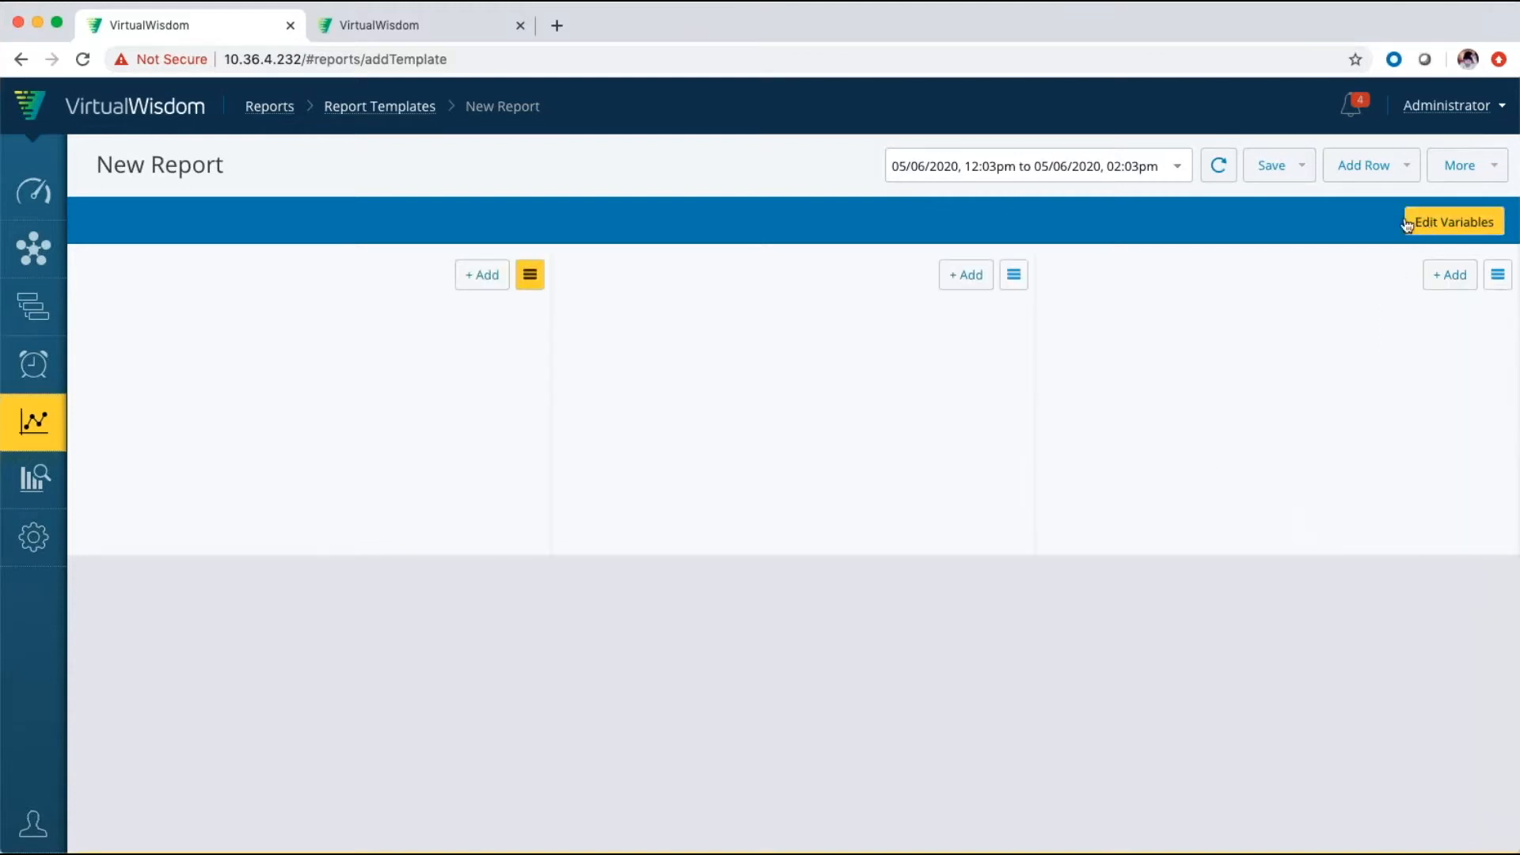
click(1402, 168)
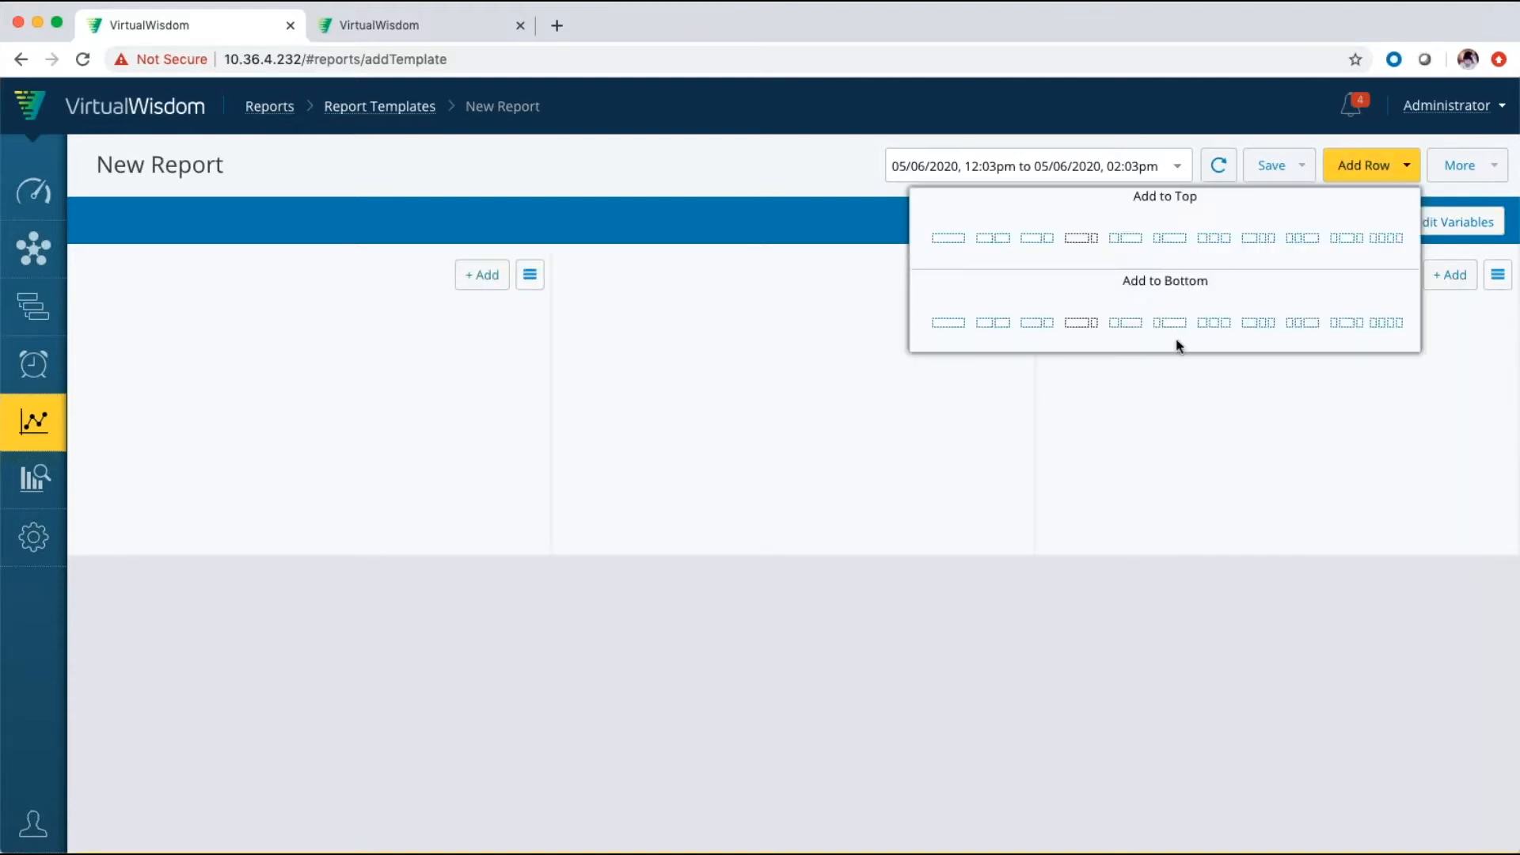
click(1213, 323)
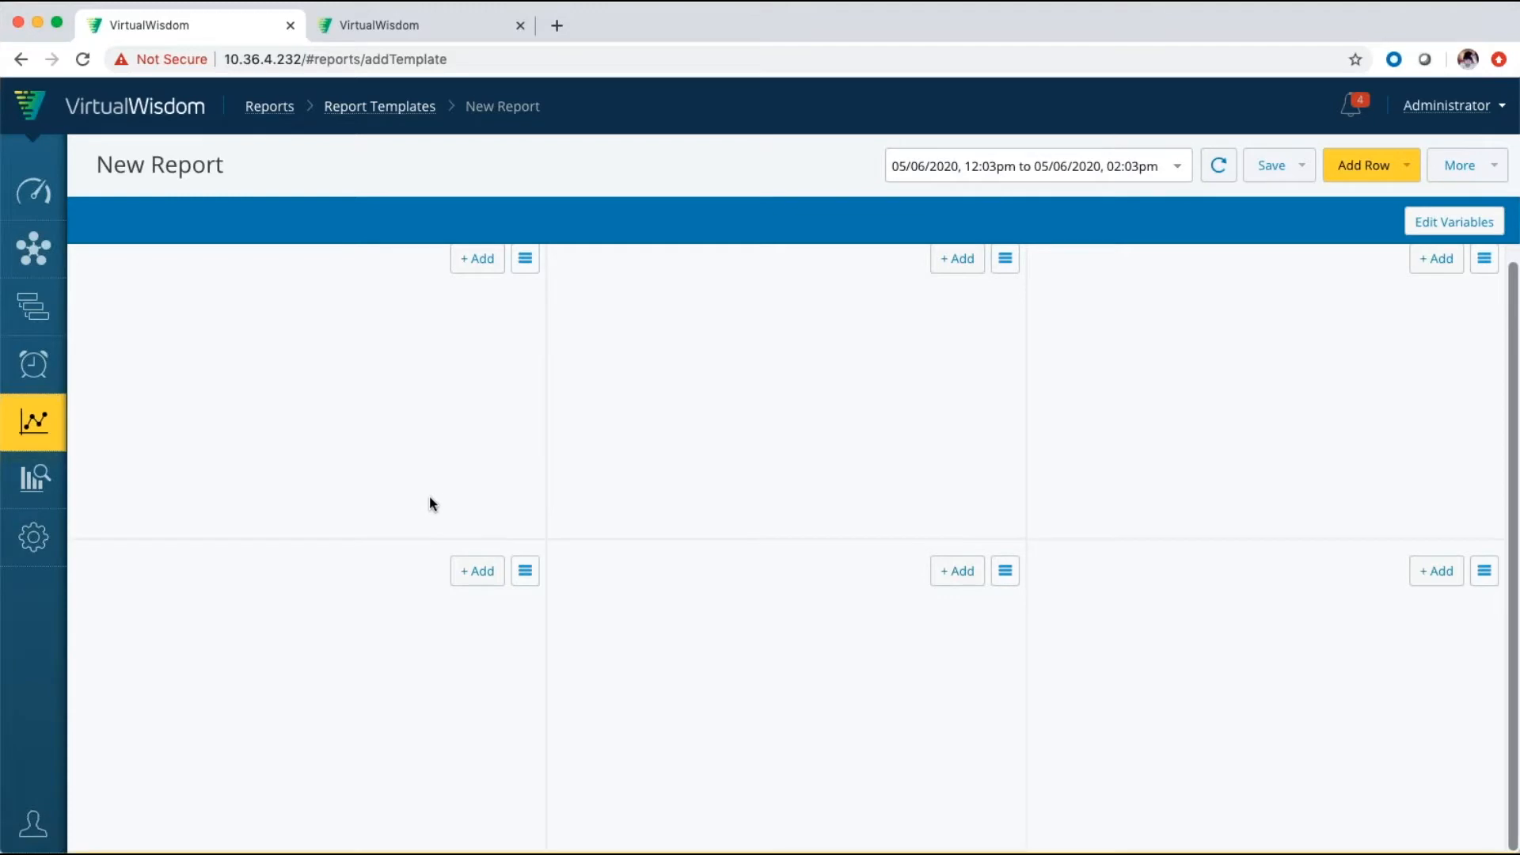
Step: Add a Top N Trend chart of the top 10 Hosts by Read Utilization to the first cell of the upper row
click(477, 258)
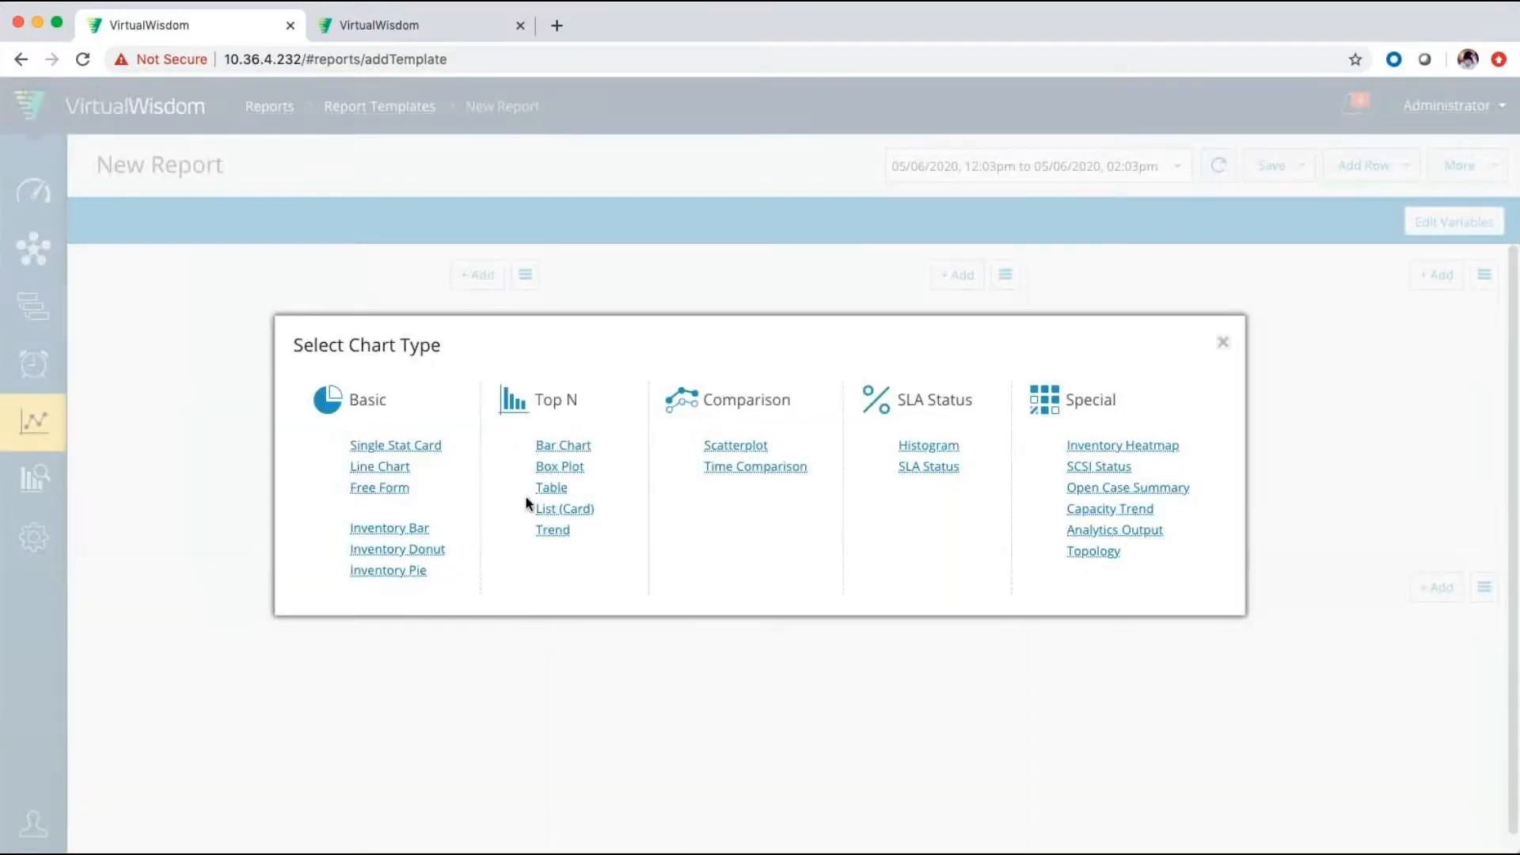
click(552, 531)
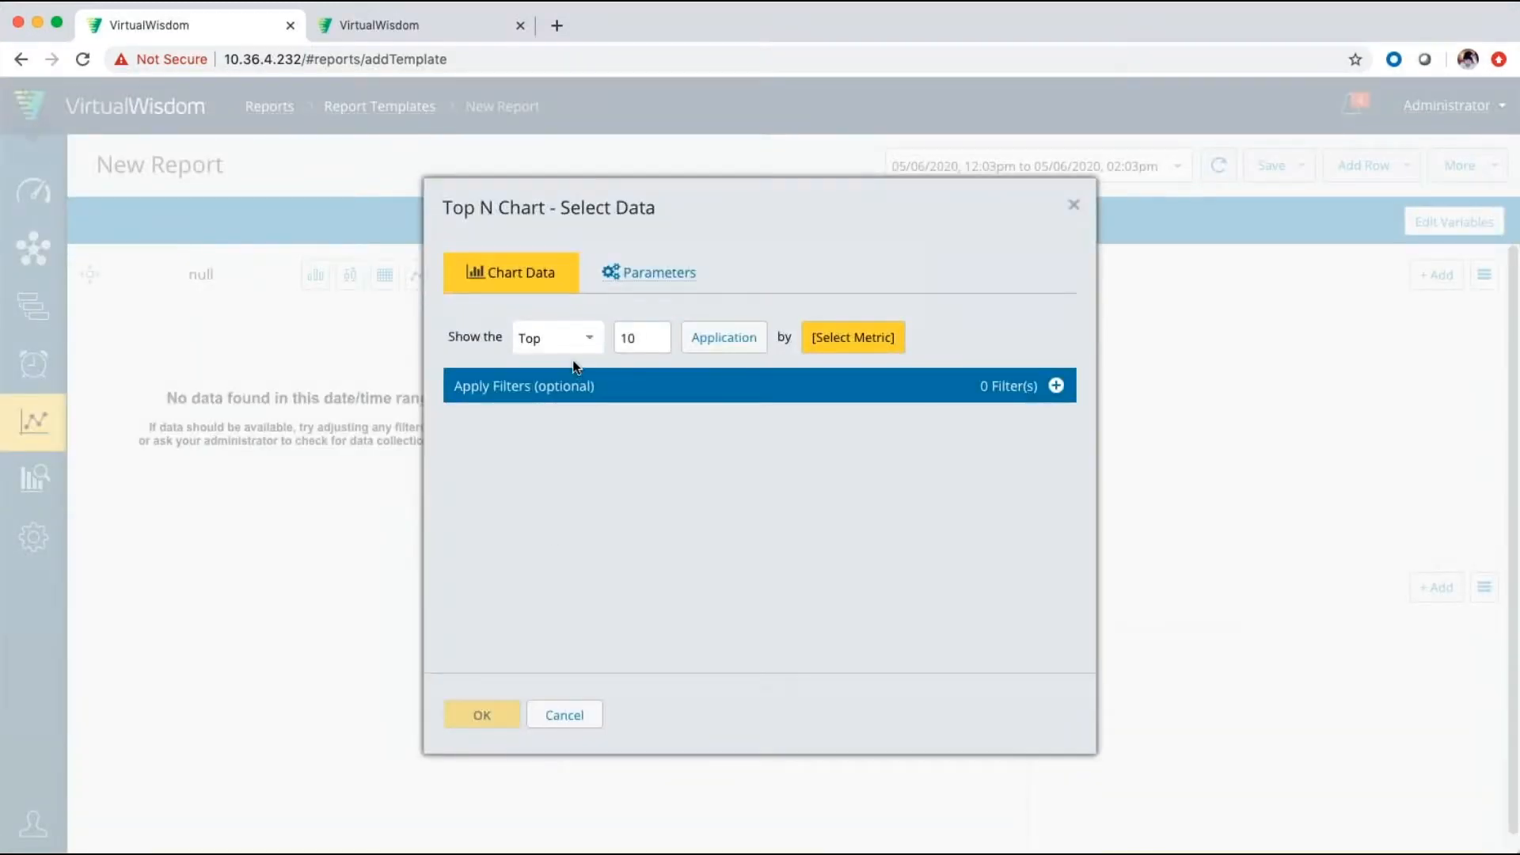
click(699, 348)
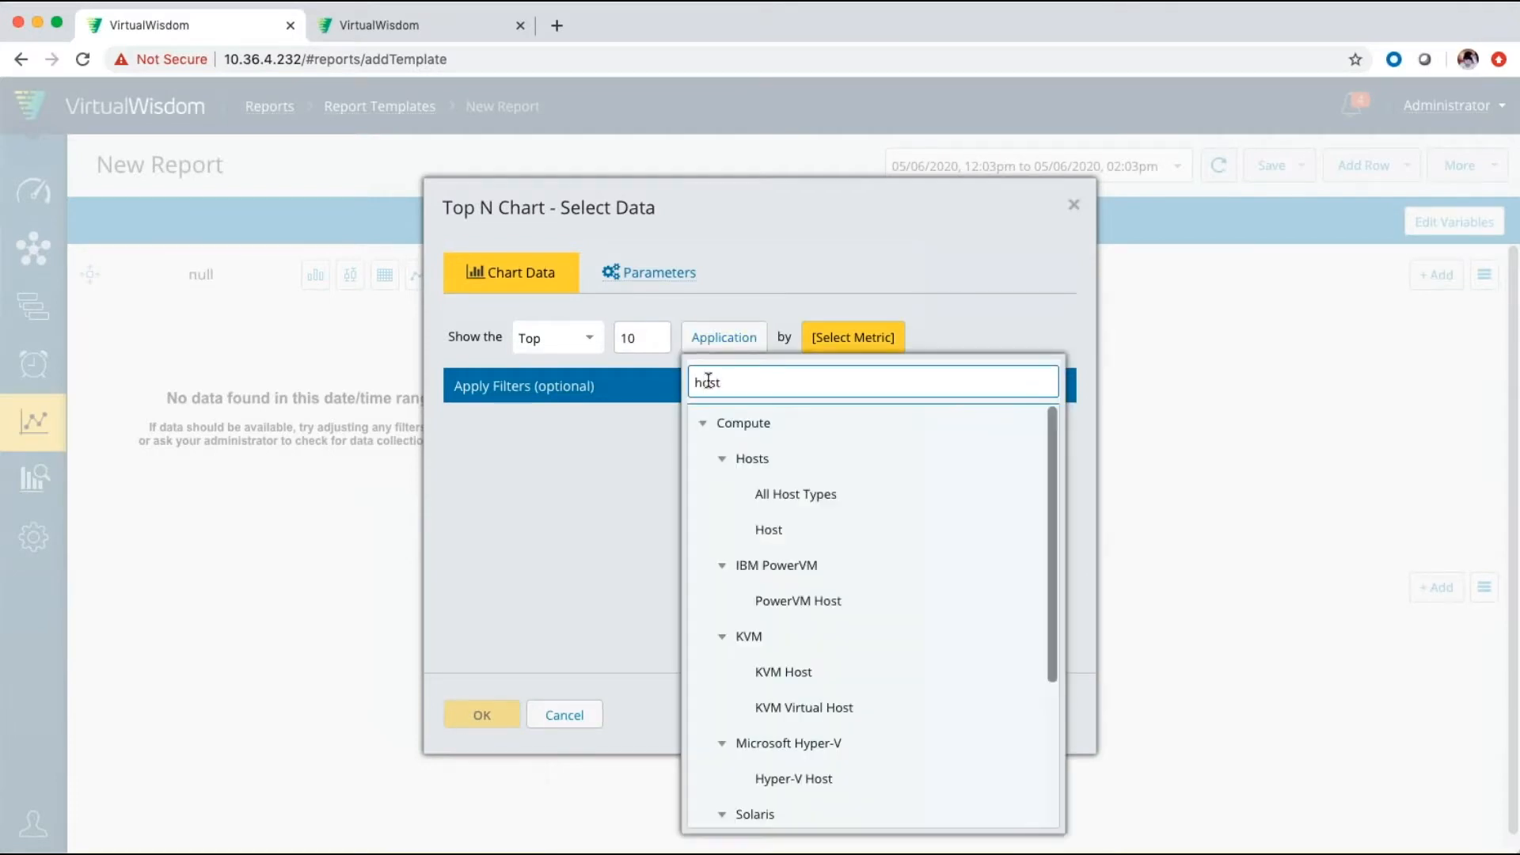
click(768, 529)
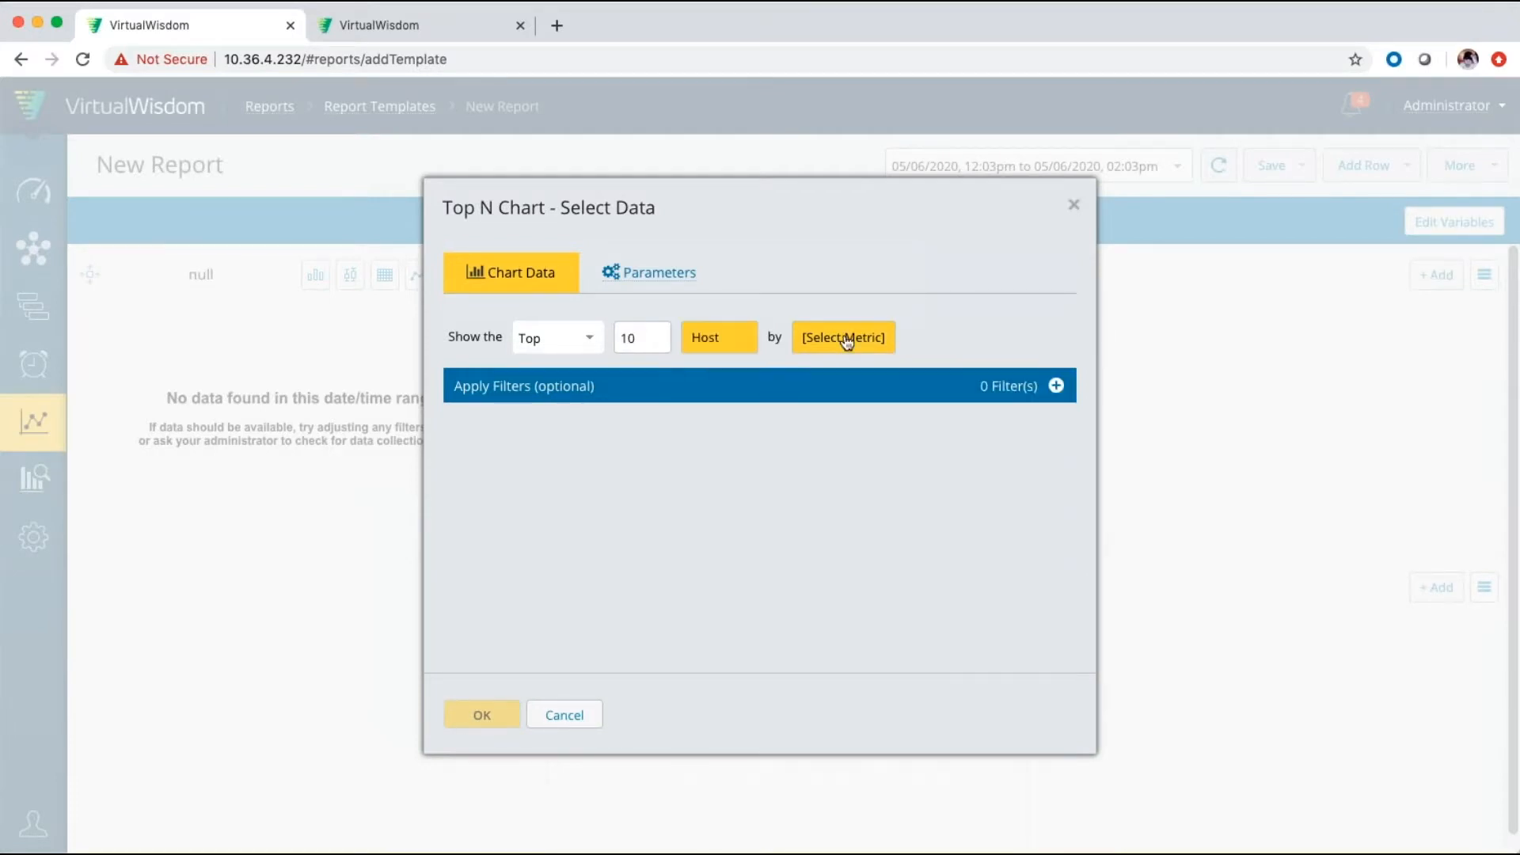
click(843, 338)
text(read u)
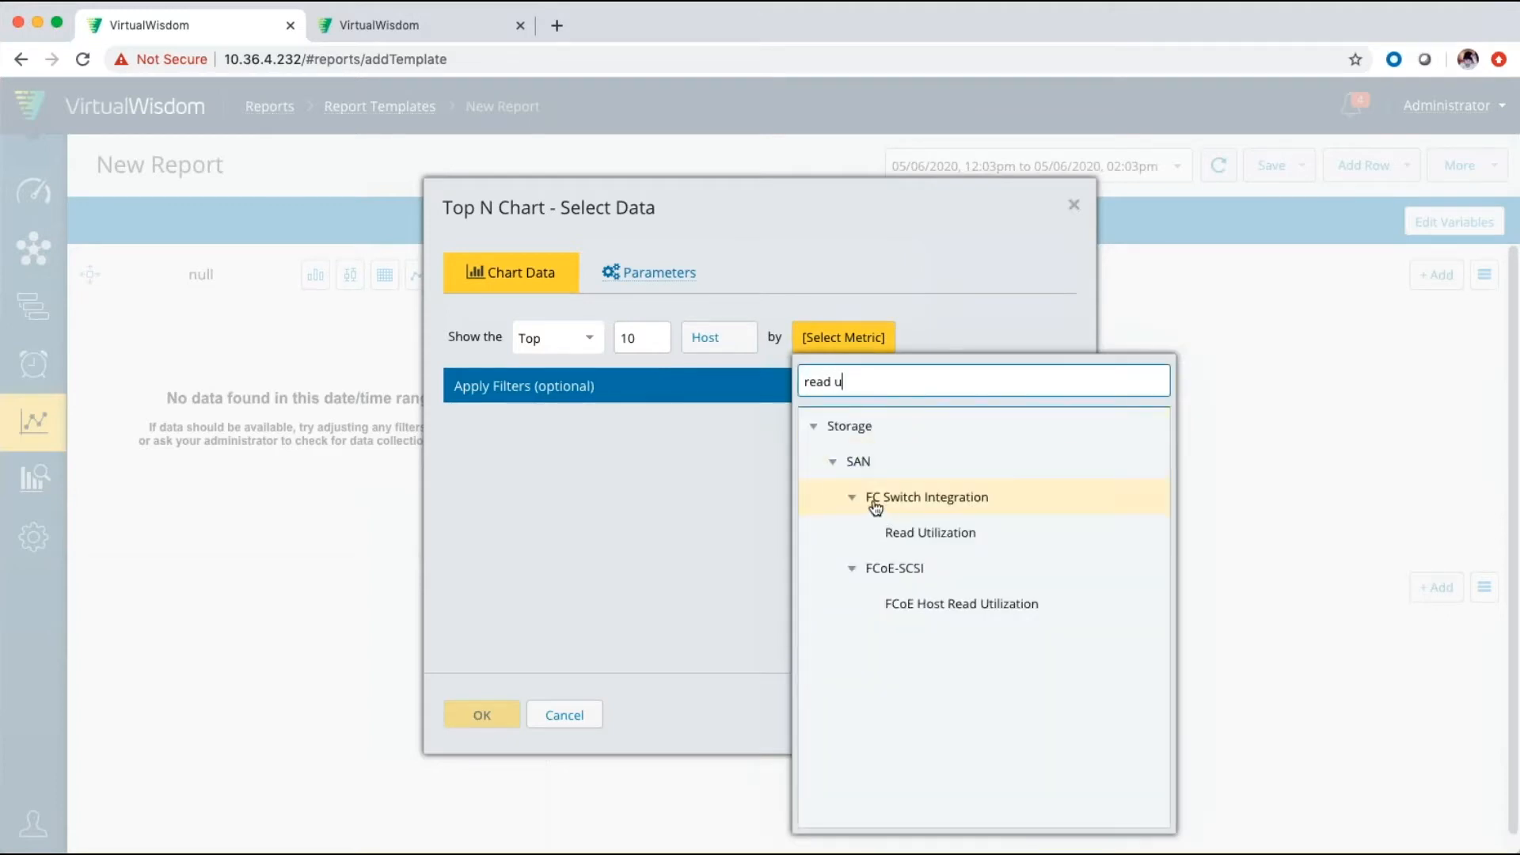
click(928, 533)
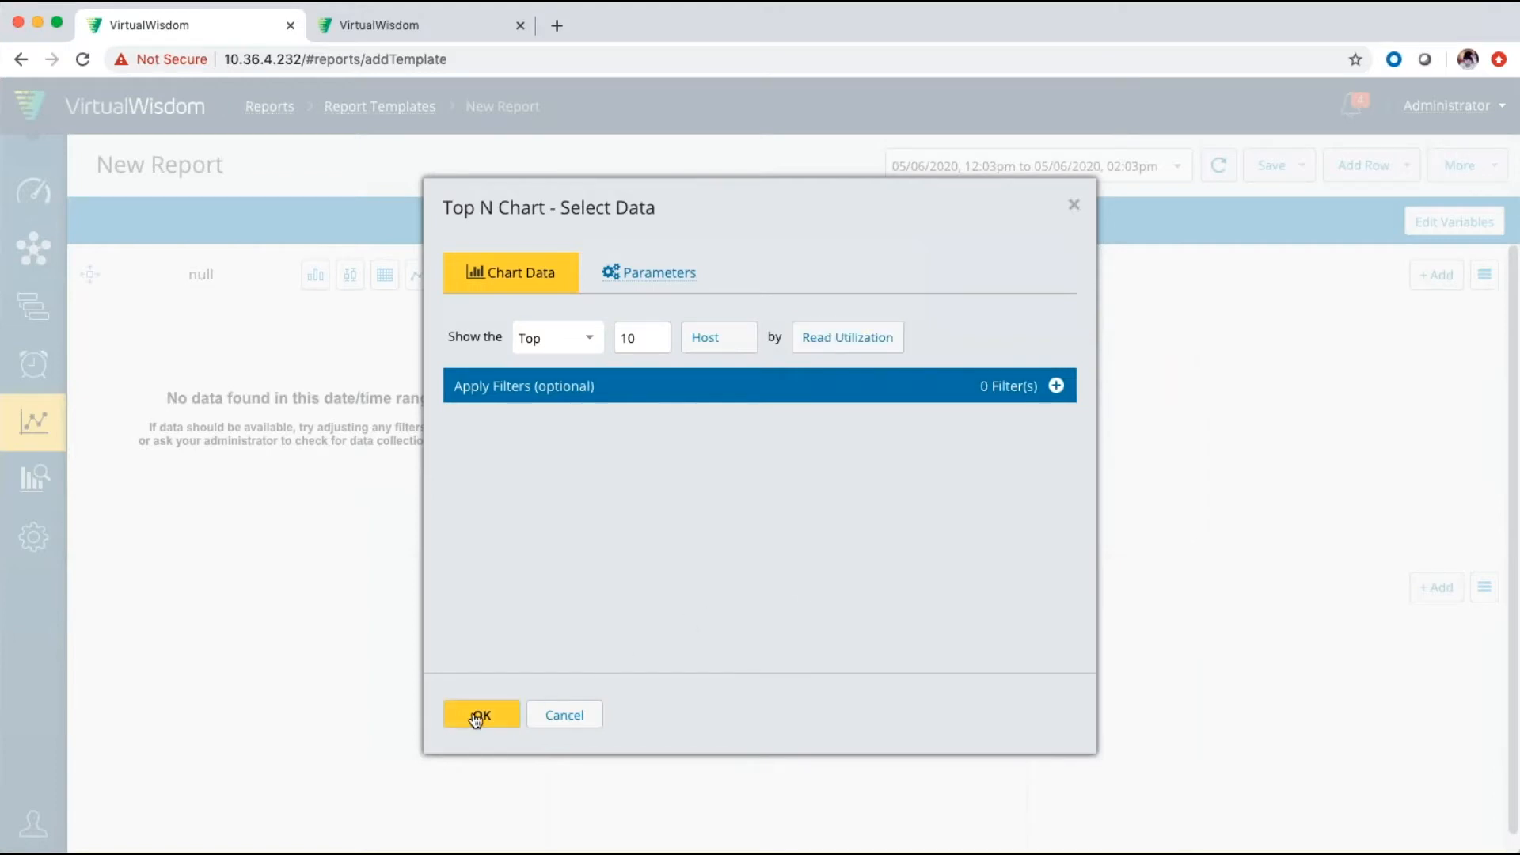
click(479, 716)
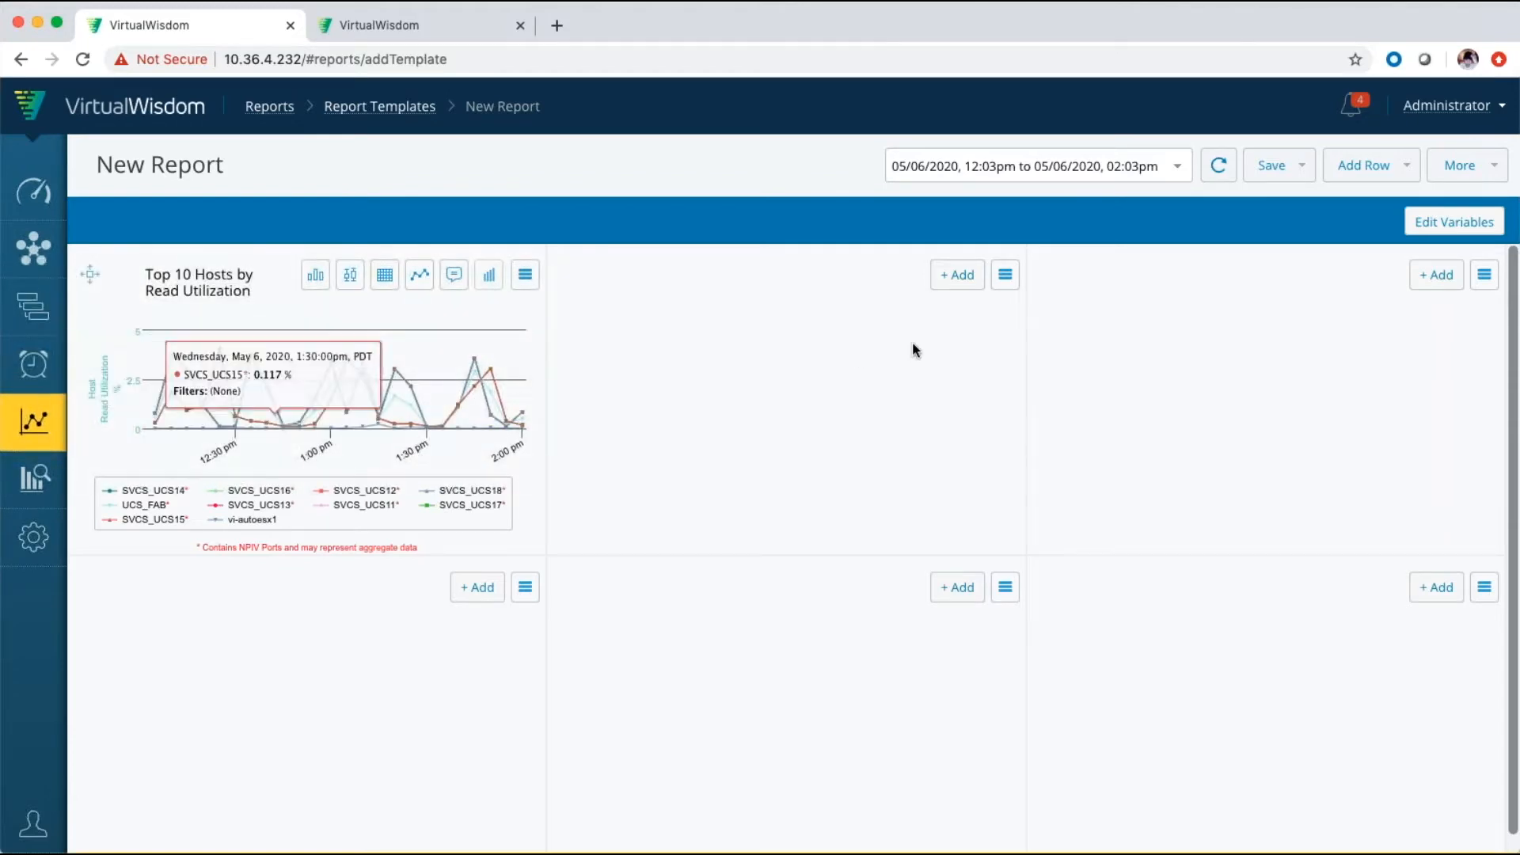
Step: Add a Top N Trend chart of the top 10 Switch Ports by Port Errors (Total) to the upper row's middle cell
click(960, 285)
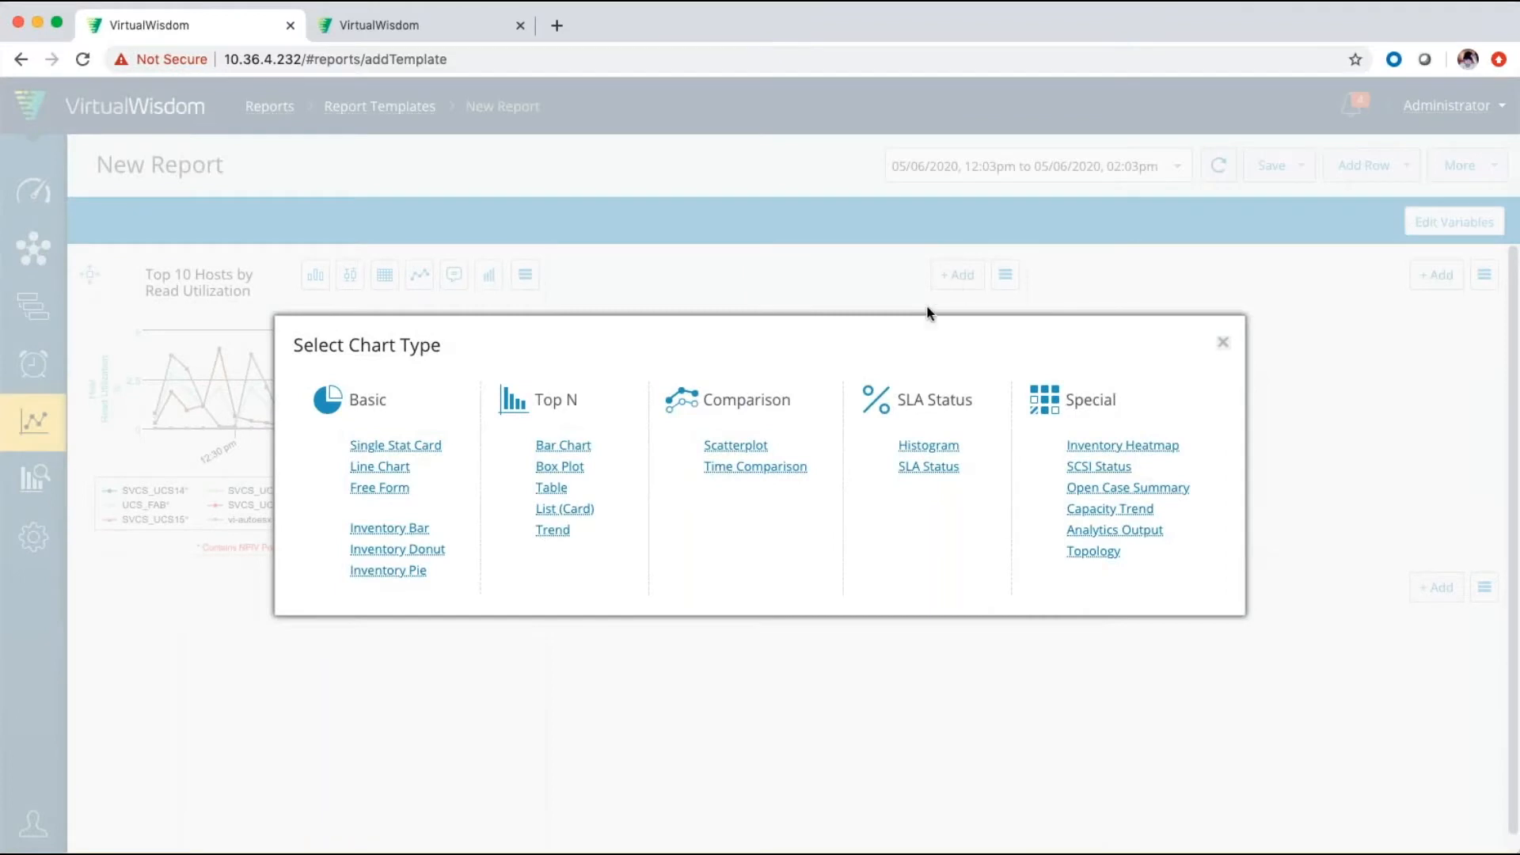
click(558, 533)
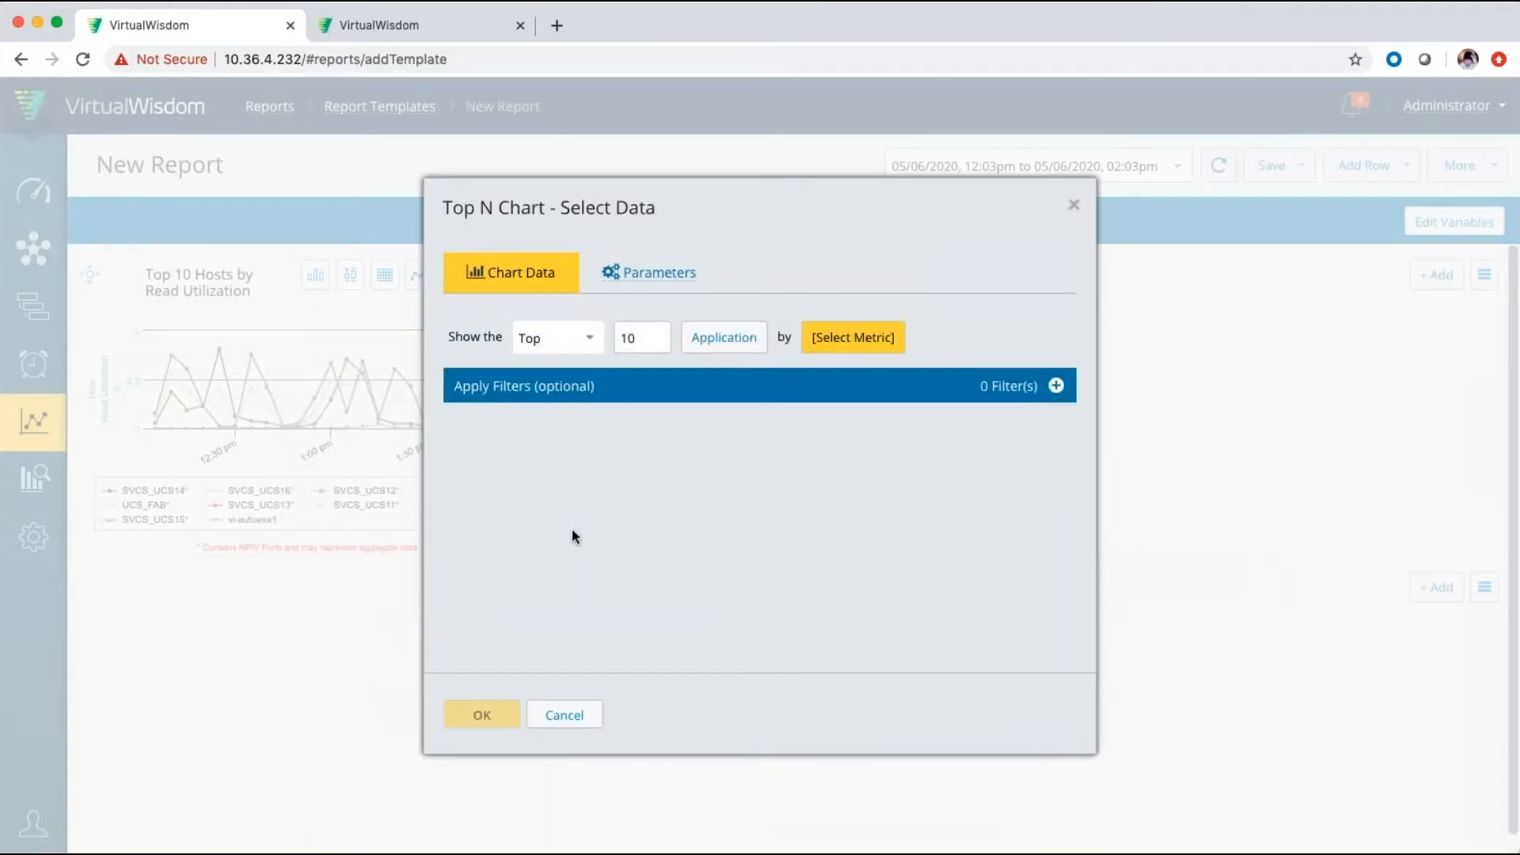
click(732, 346)
click(746, 388)
text(swit)
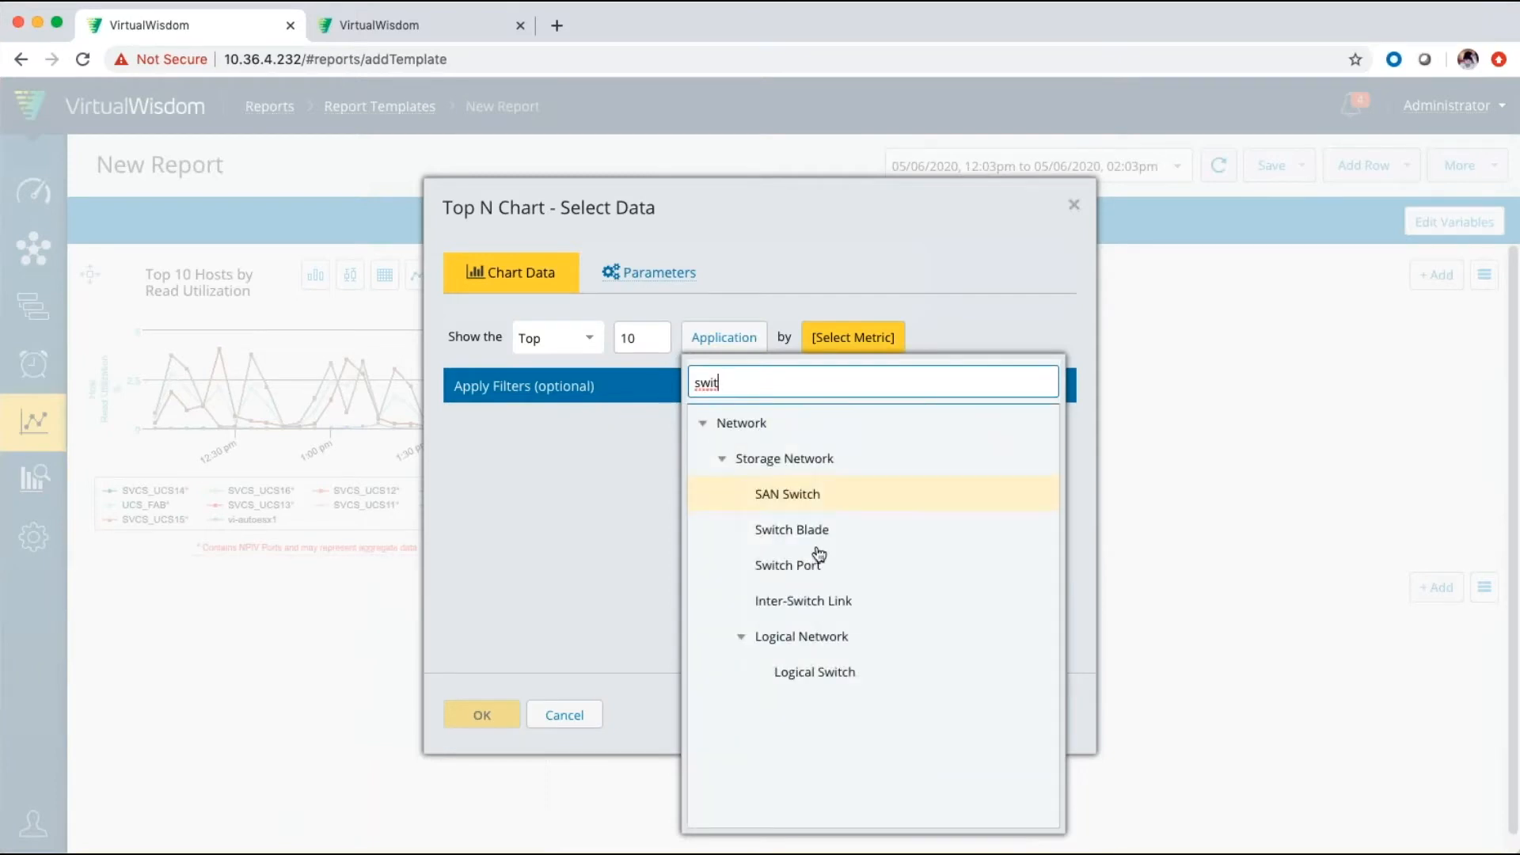
click(815, 568)
click(851, 346)
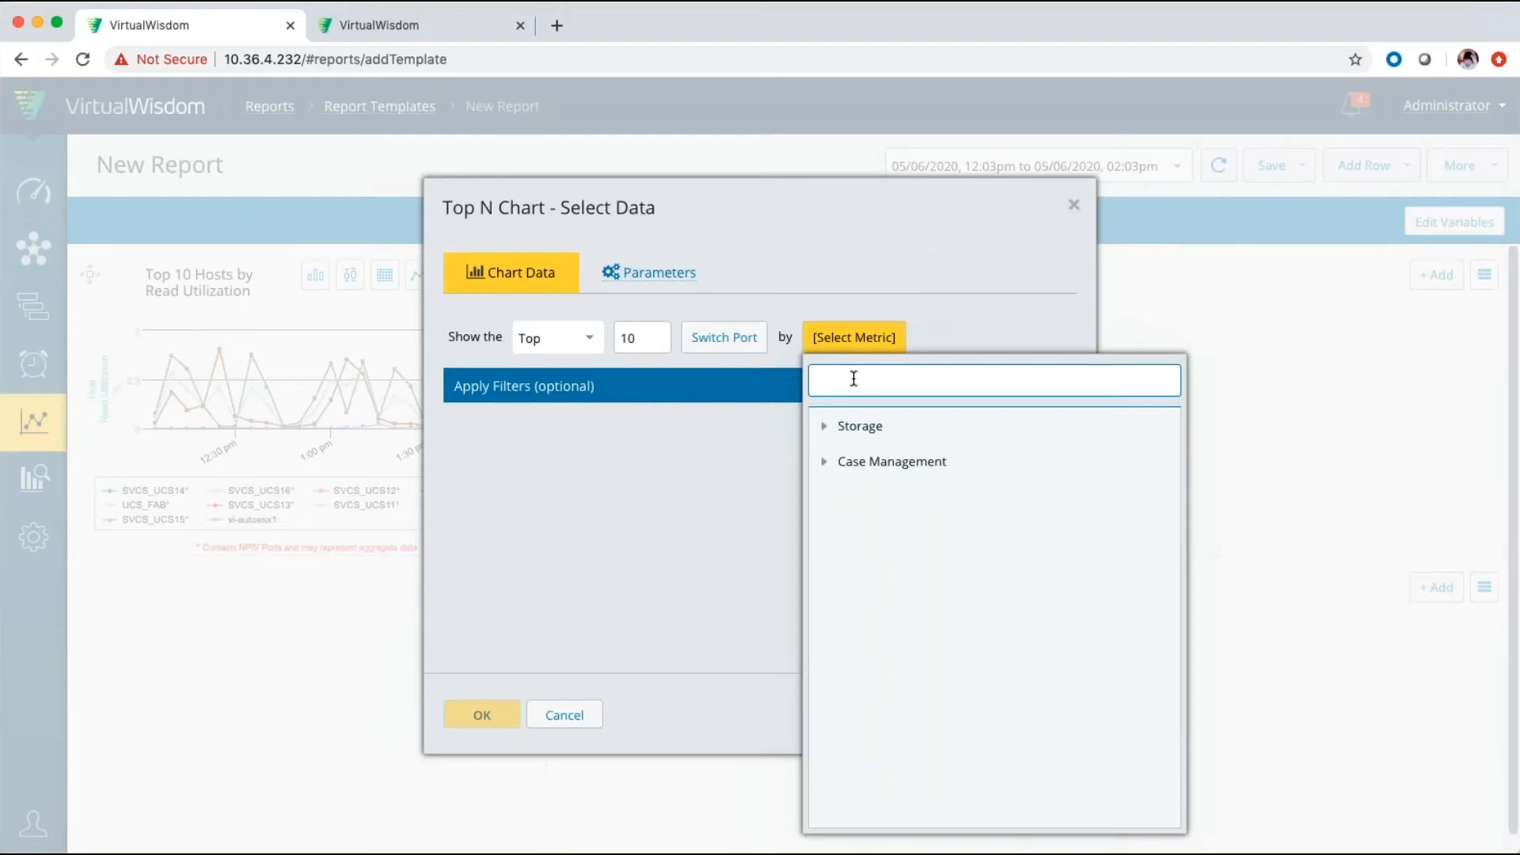
text(tota)
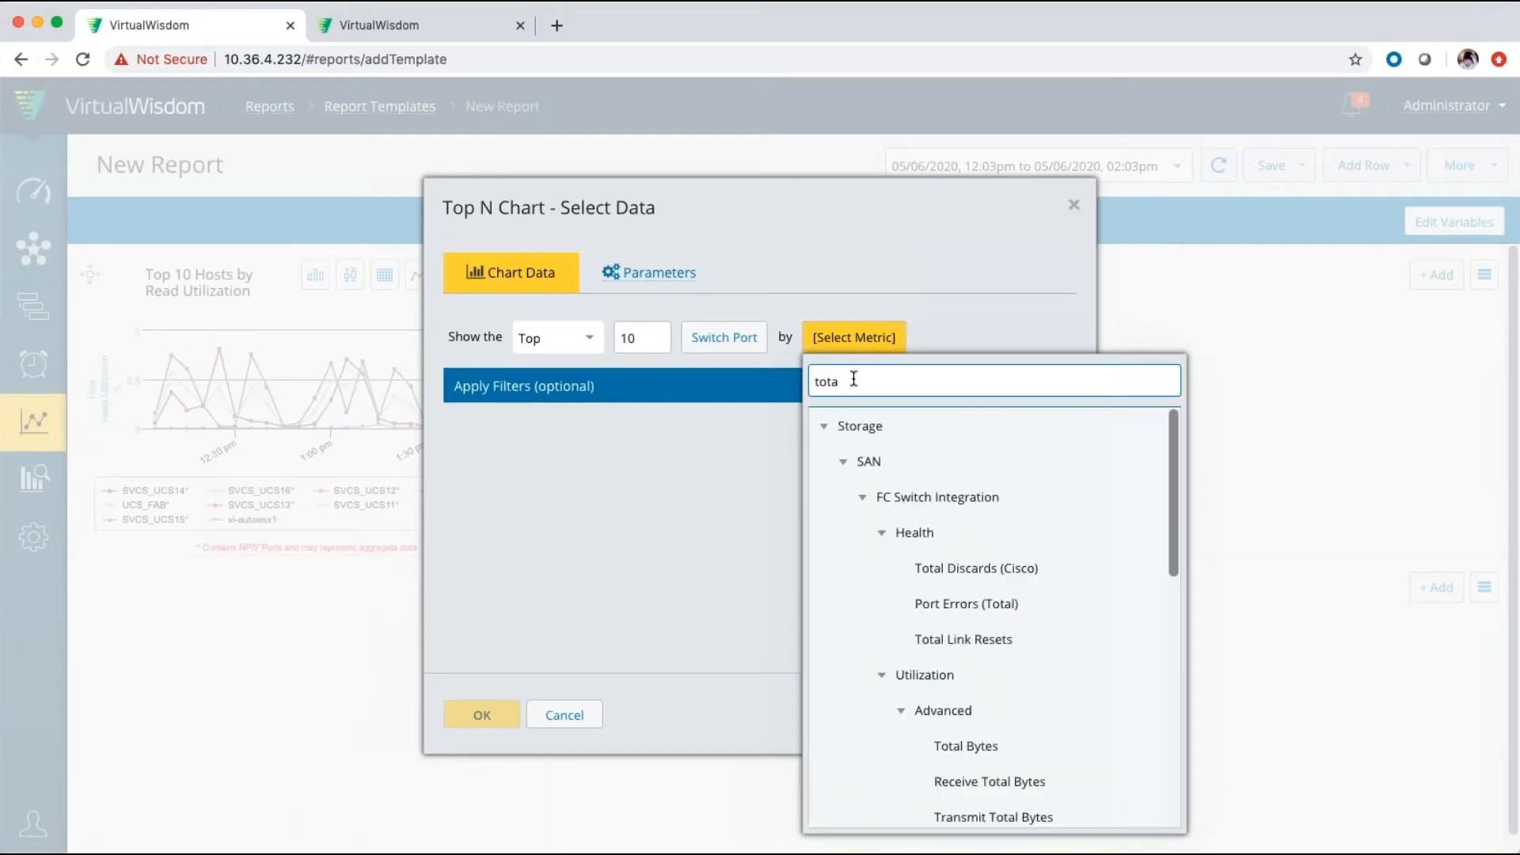
click(979, 605)
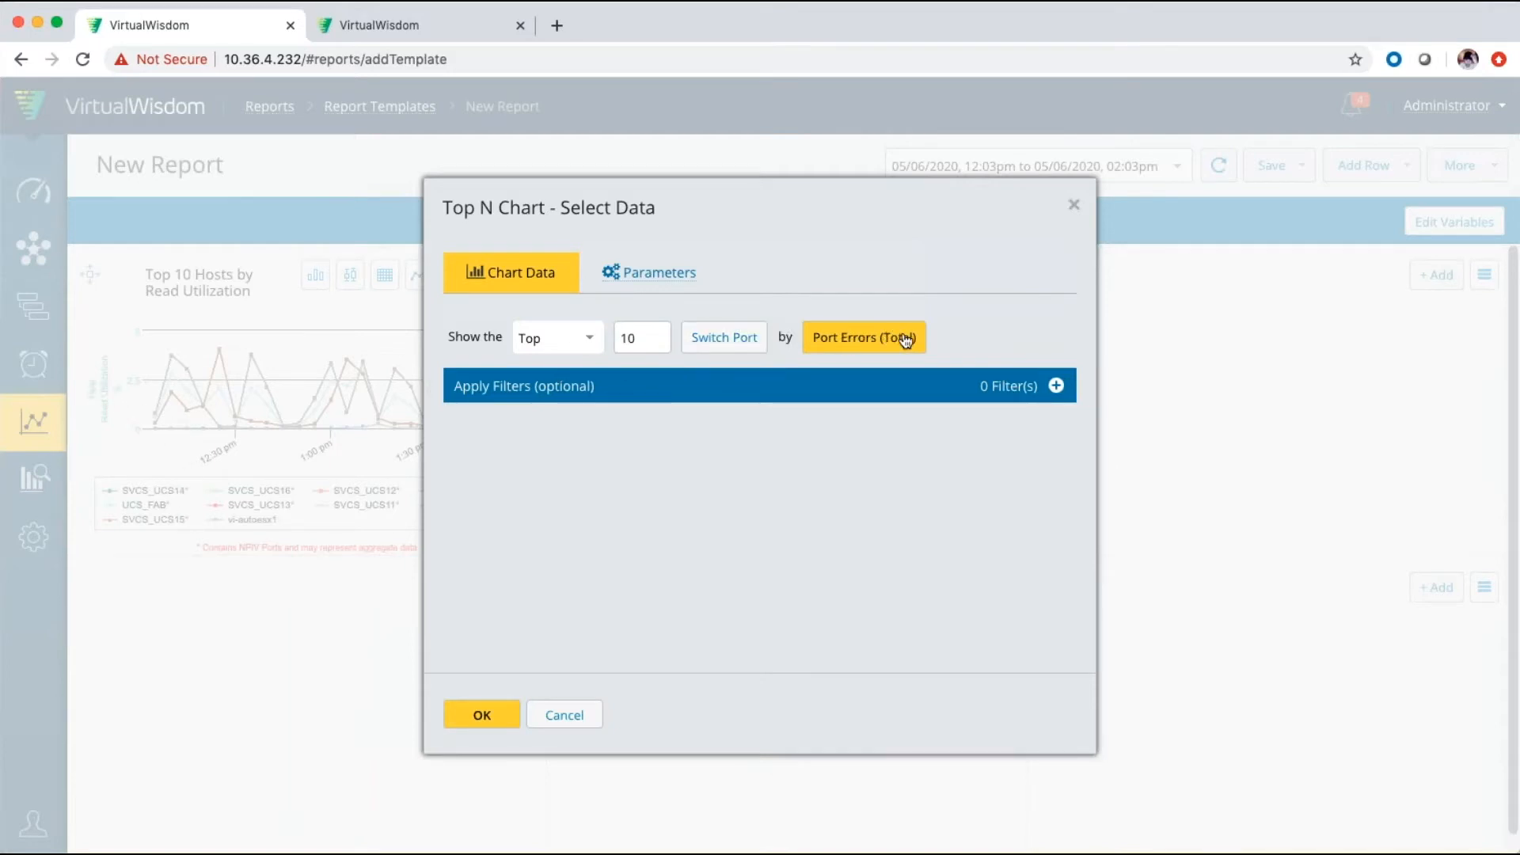
click(485, 715)
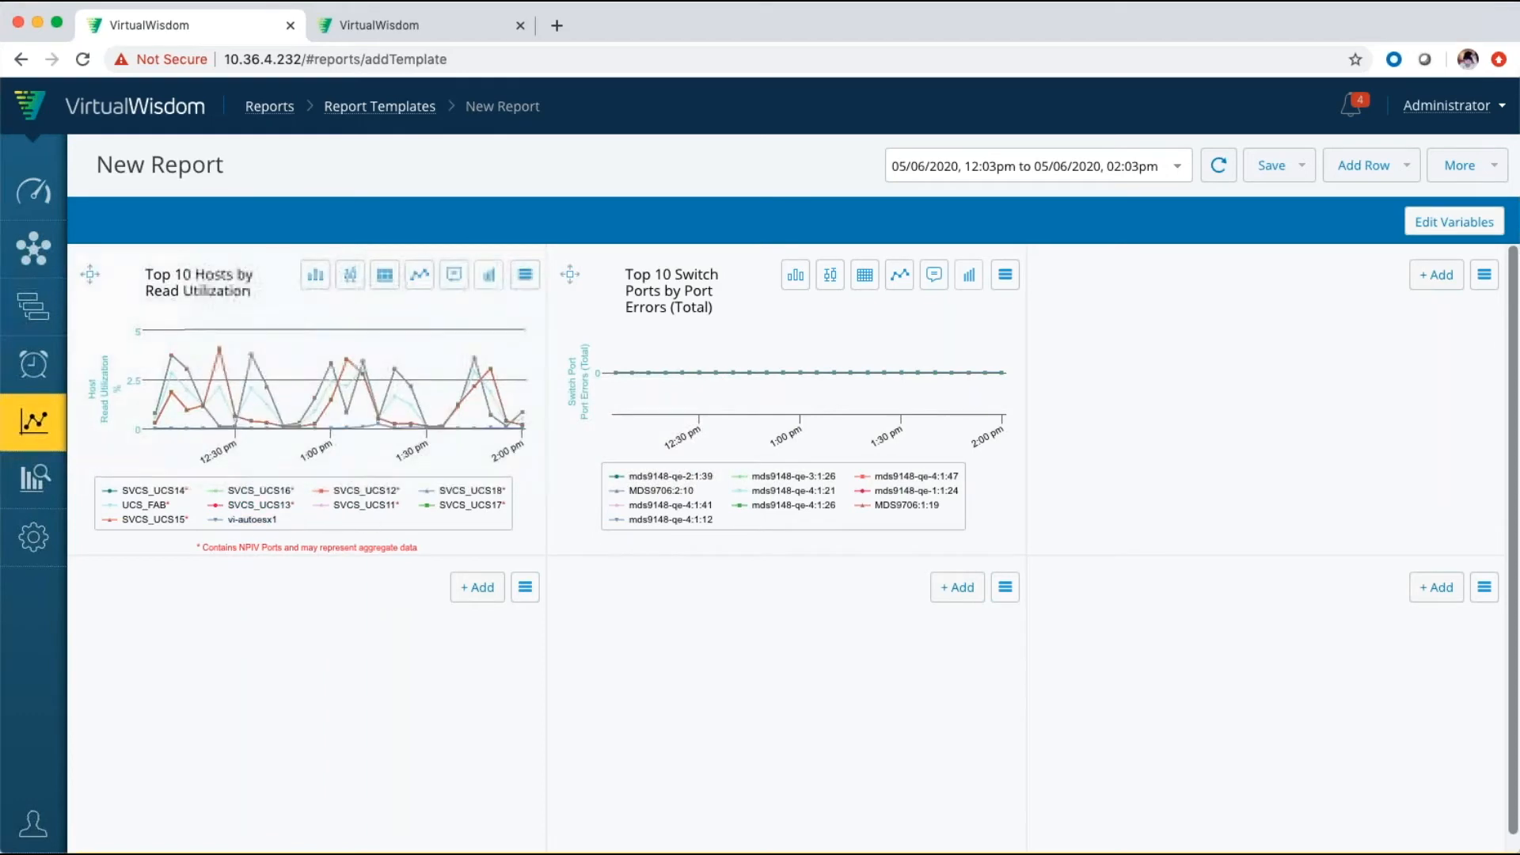
Step: Add an advanced metric-calculation entity filter to the Top 10 Switch Ports by Port Errors (Total) chart
click(969, 276)
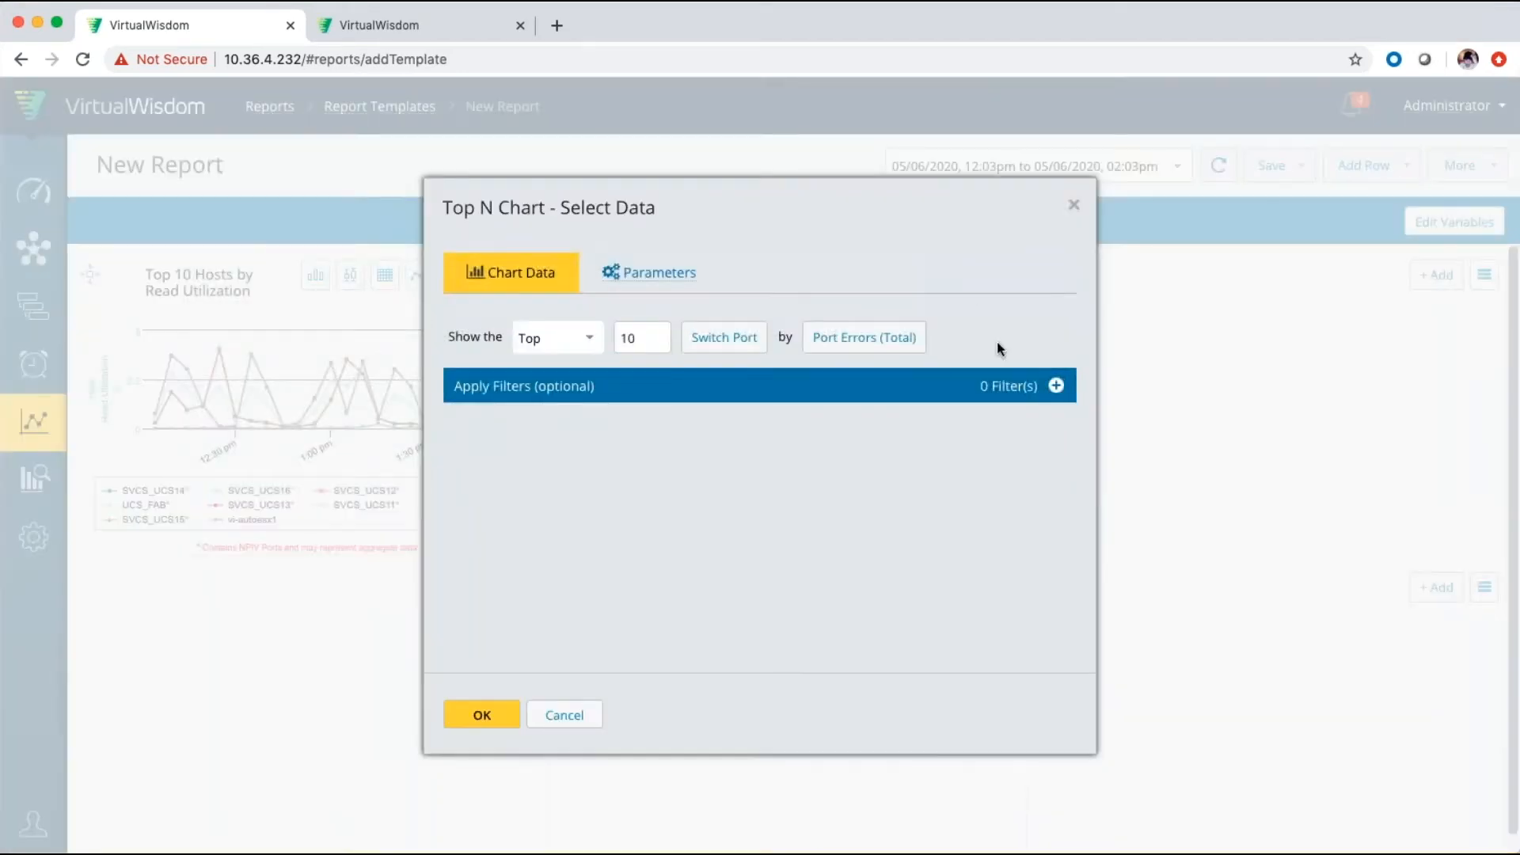
click(1057, 387)
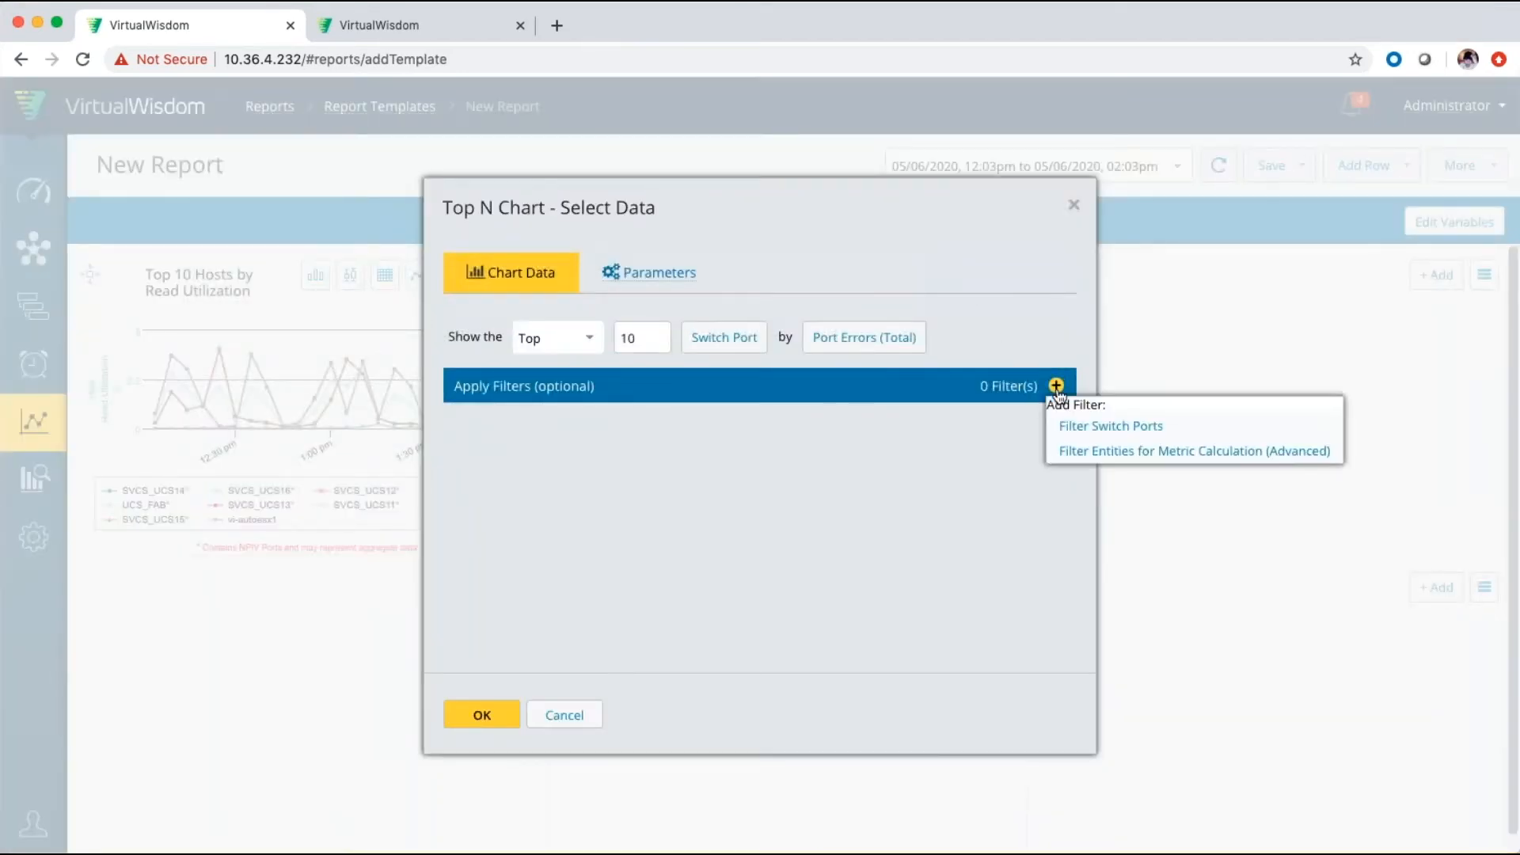
click(1168, 453)
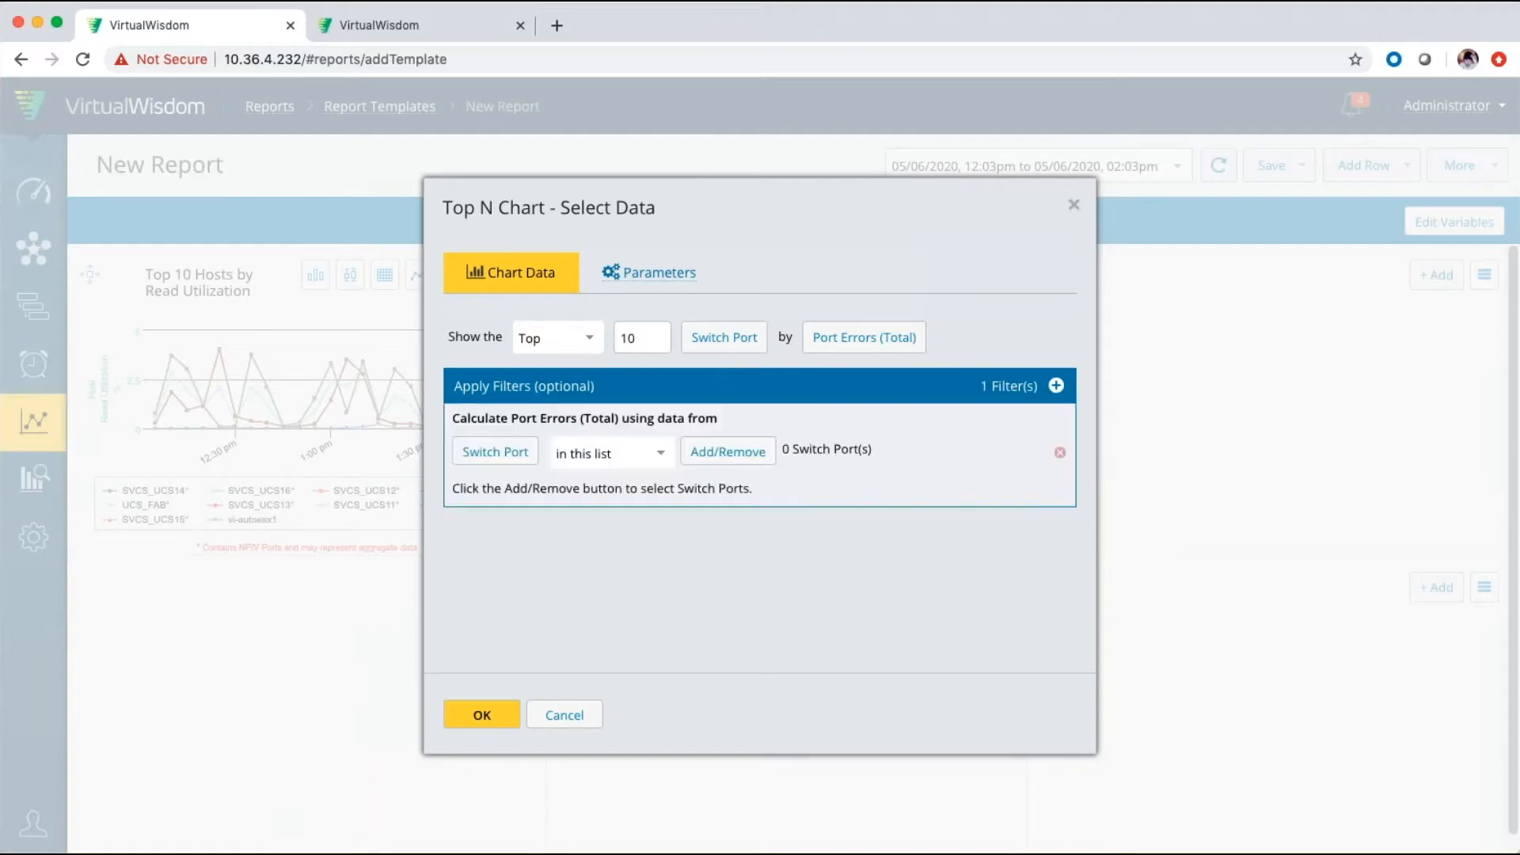
click(474, 457)
text(host)
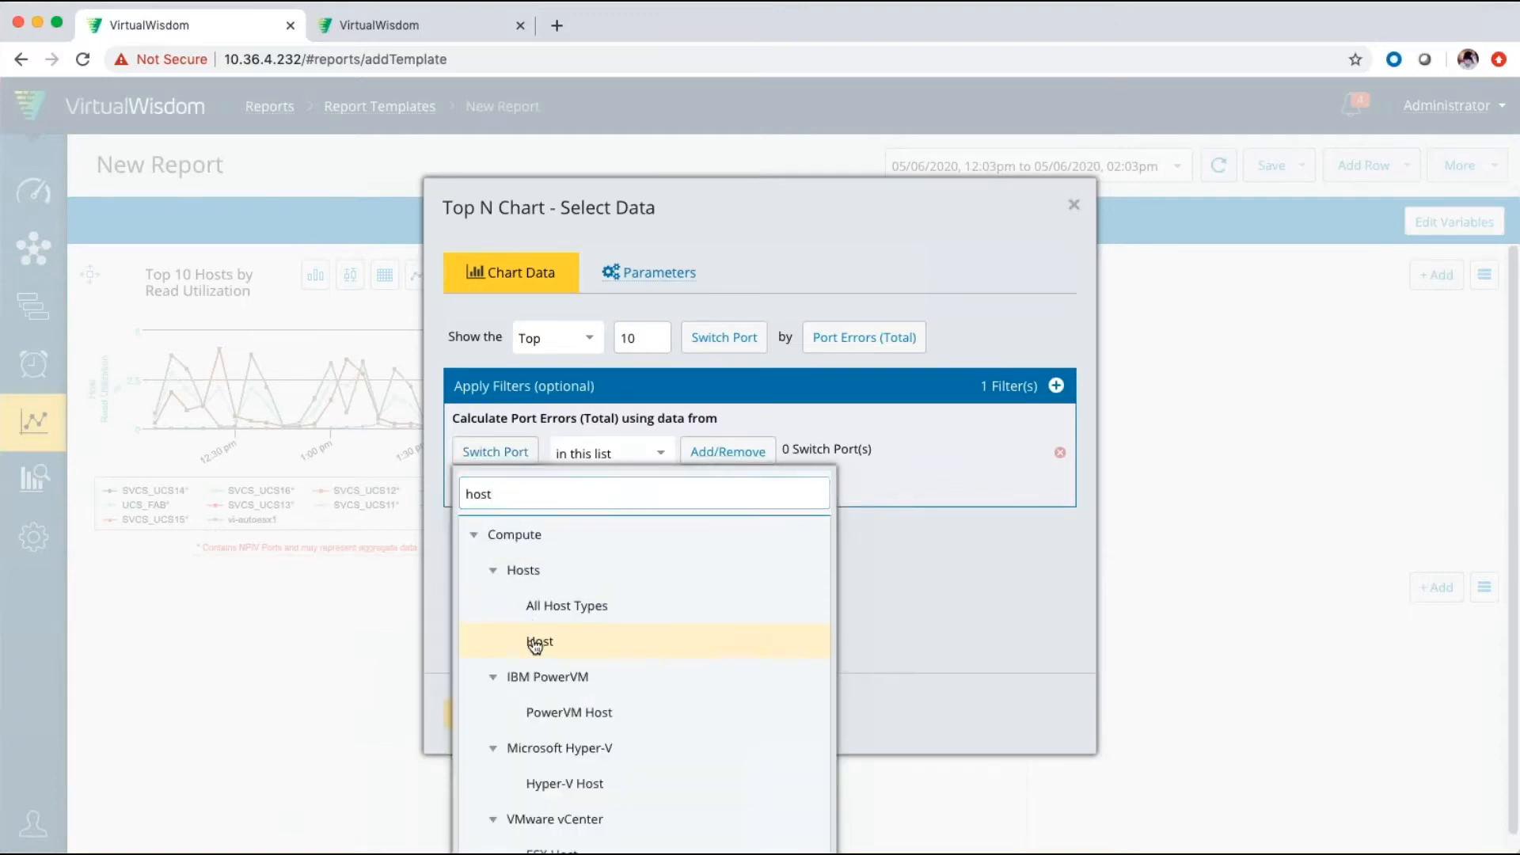
click(535, 644)
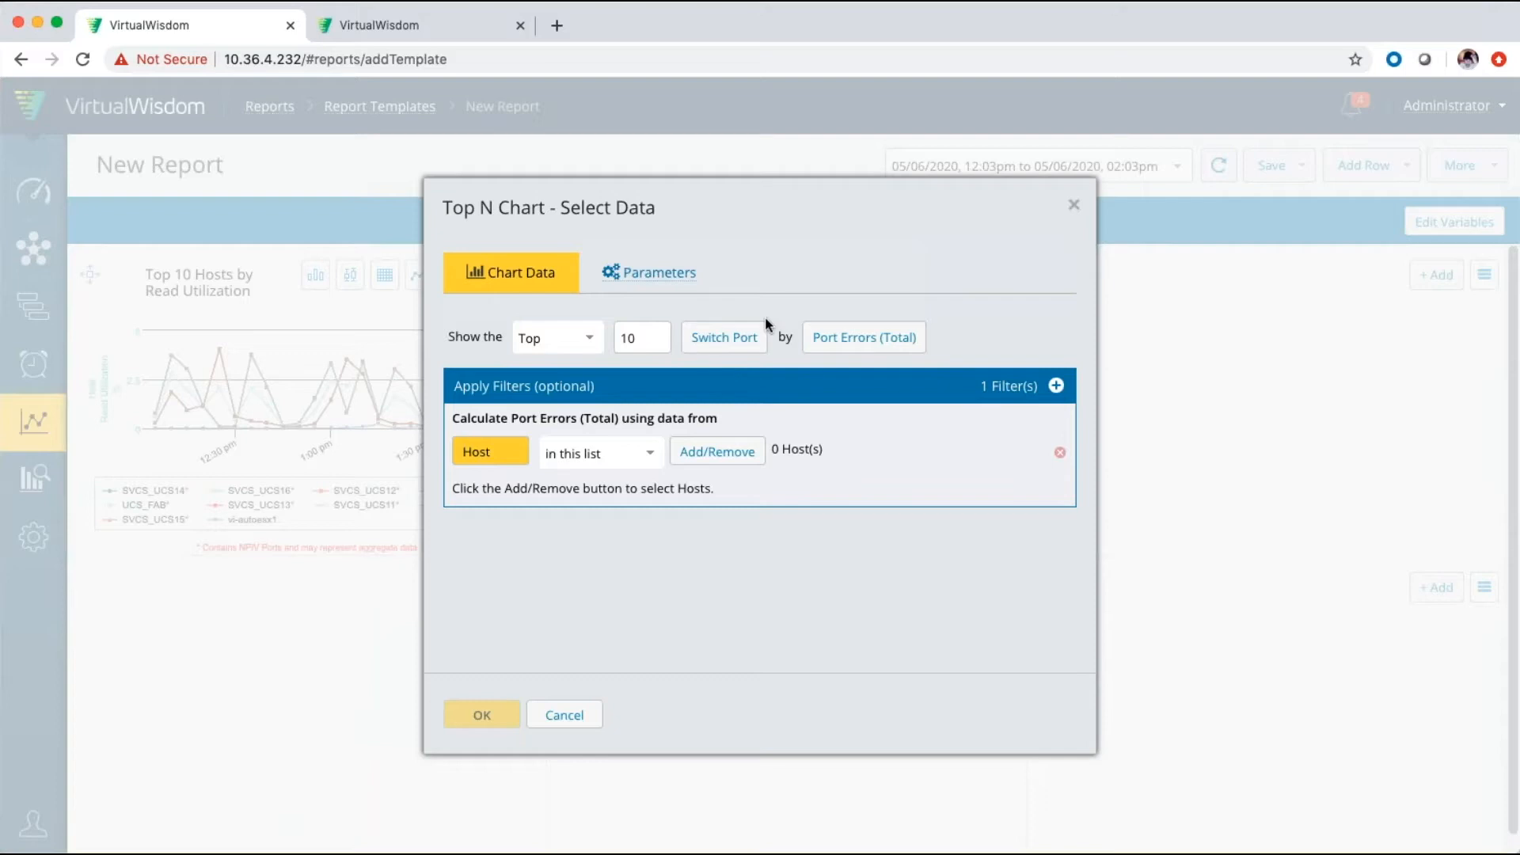
click(719, 450)
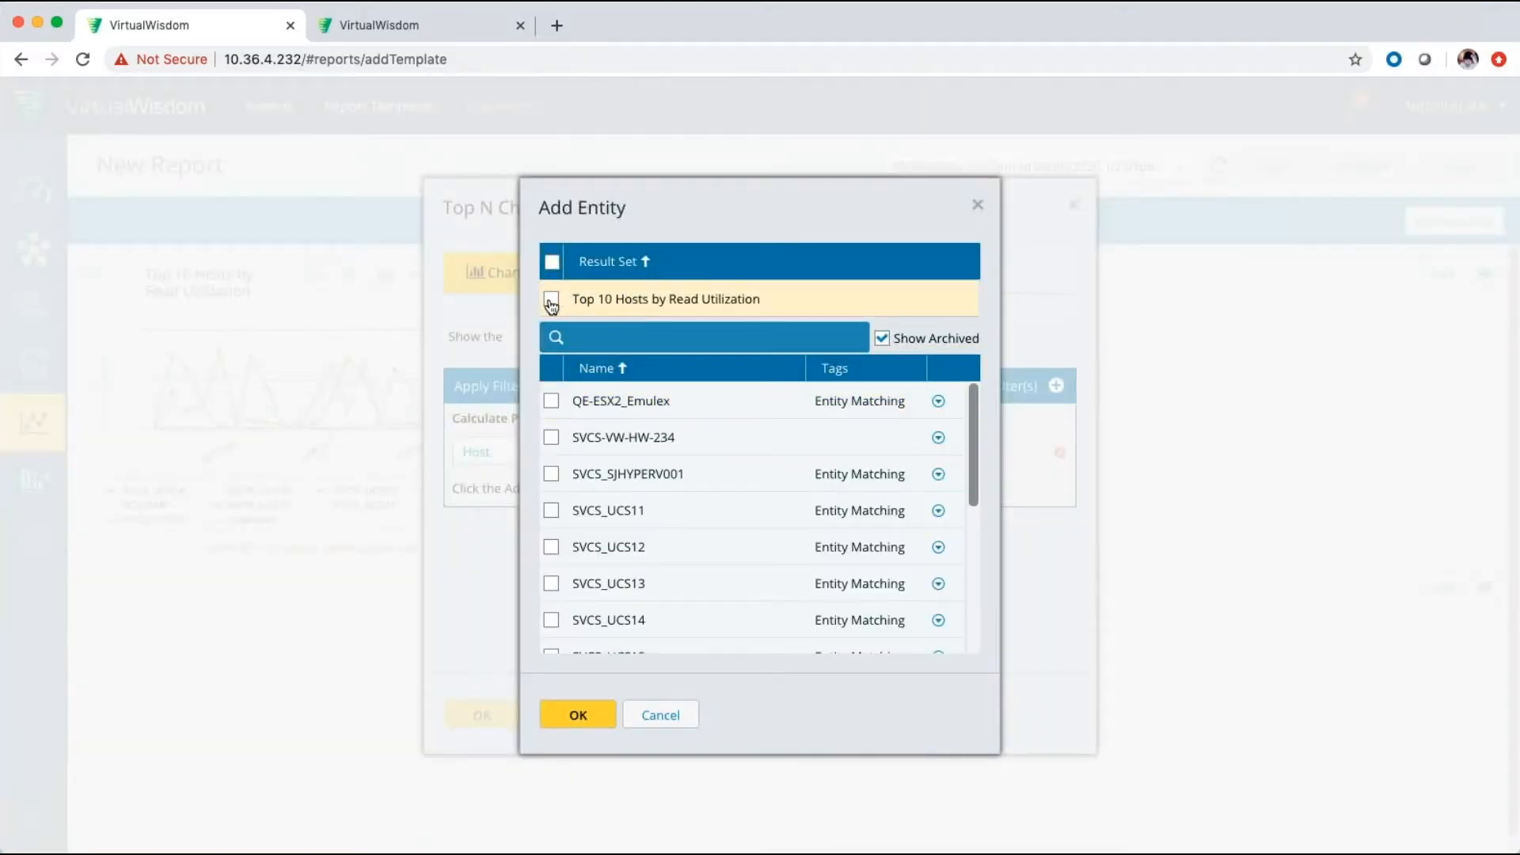
click(664, 715)
click(491, 452)
text(switch)
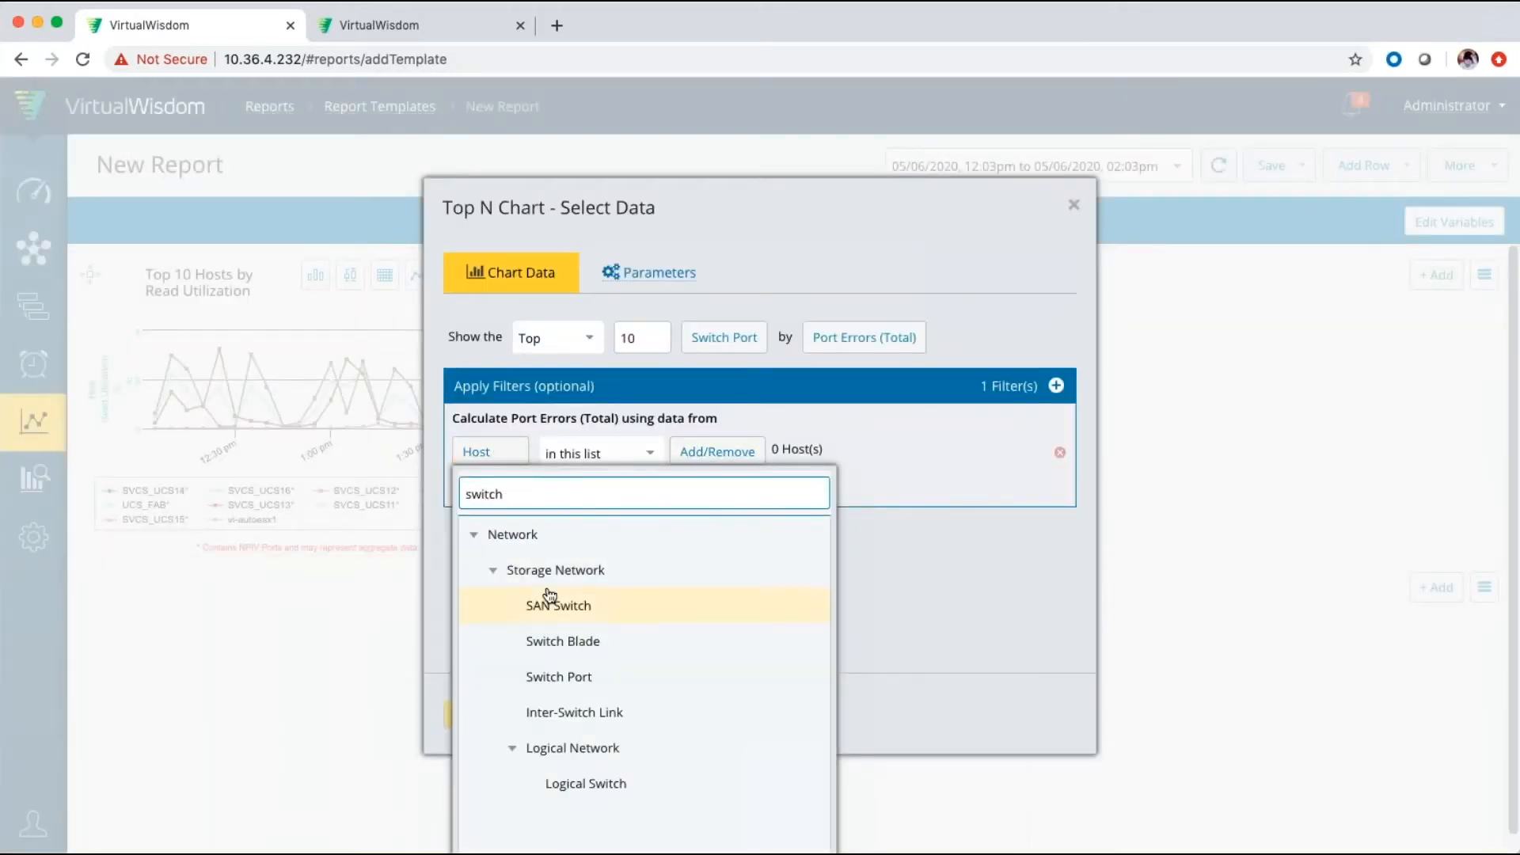
click(567, 676)
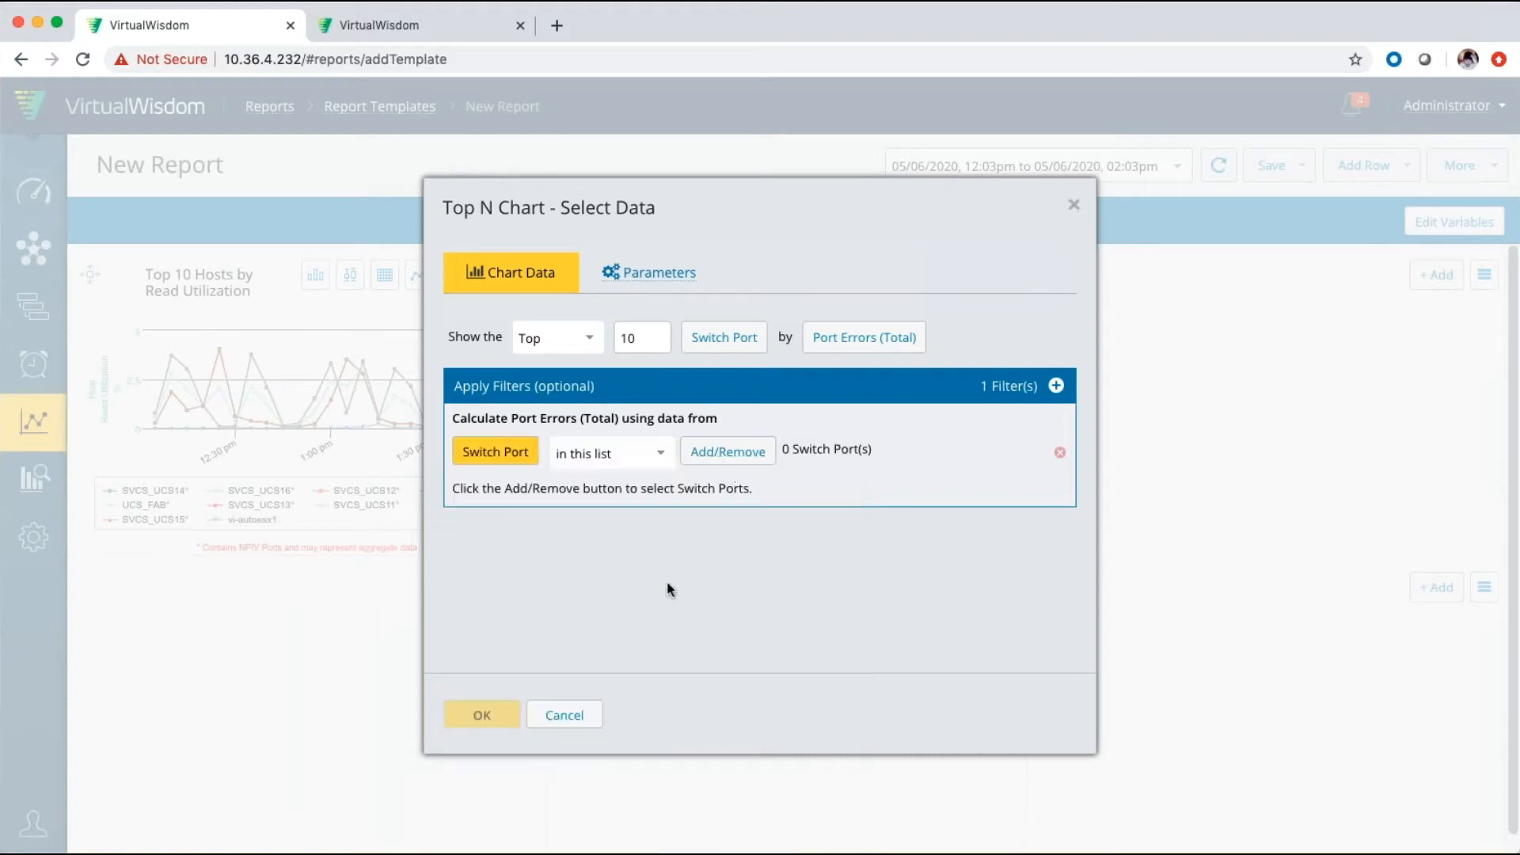
click(728, 454)
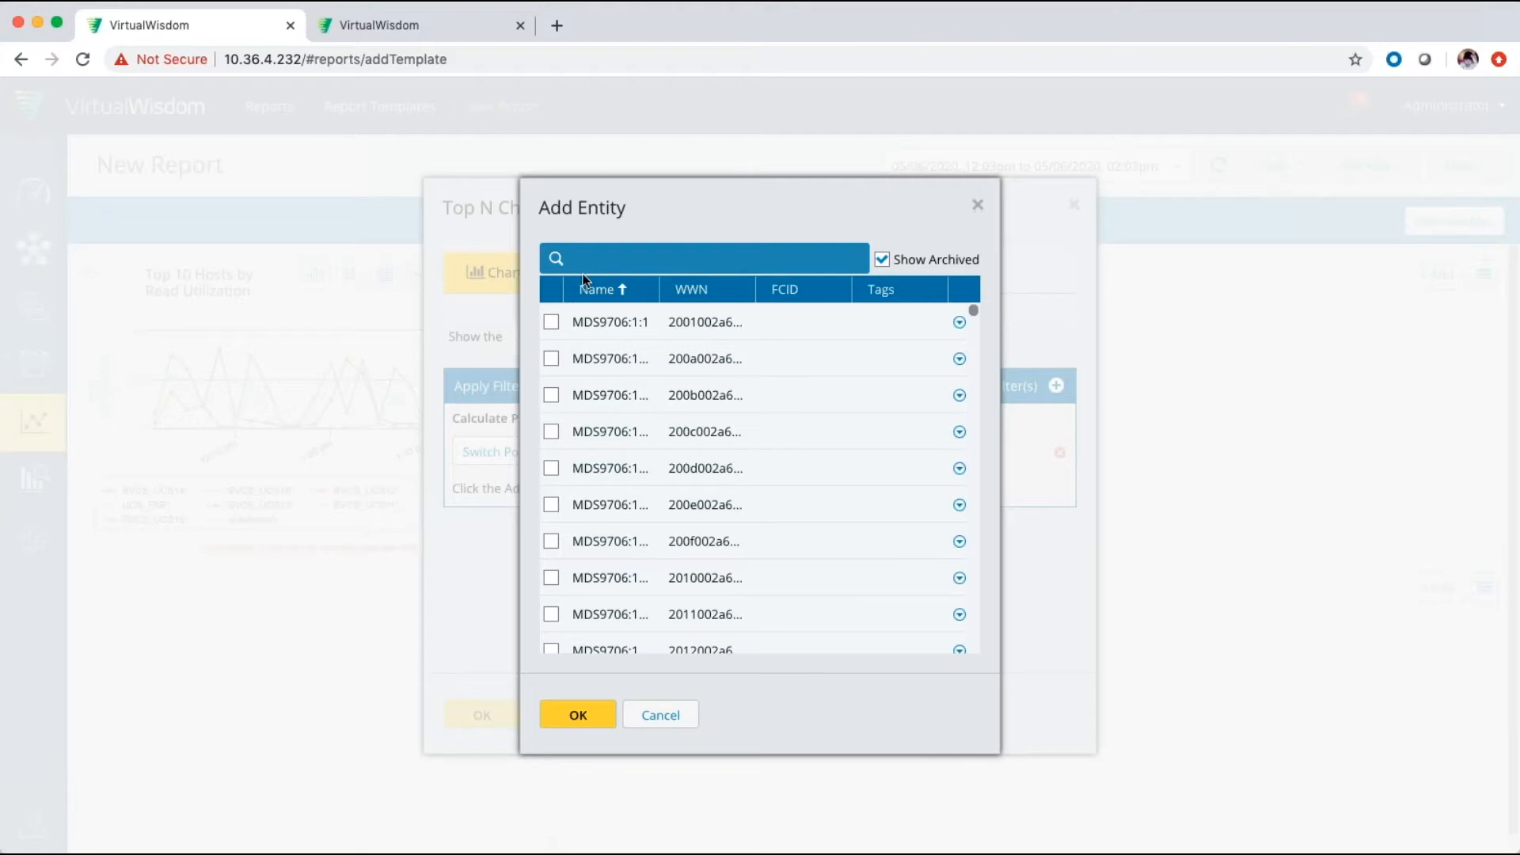
click(661, 716)
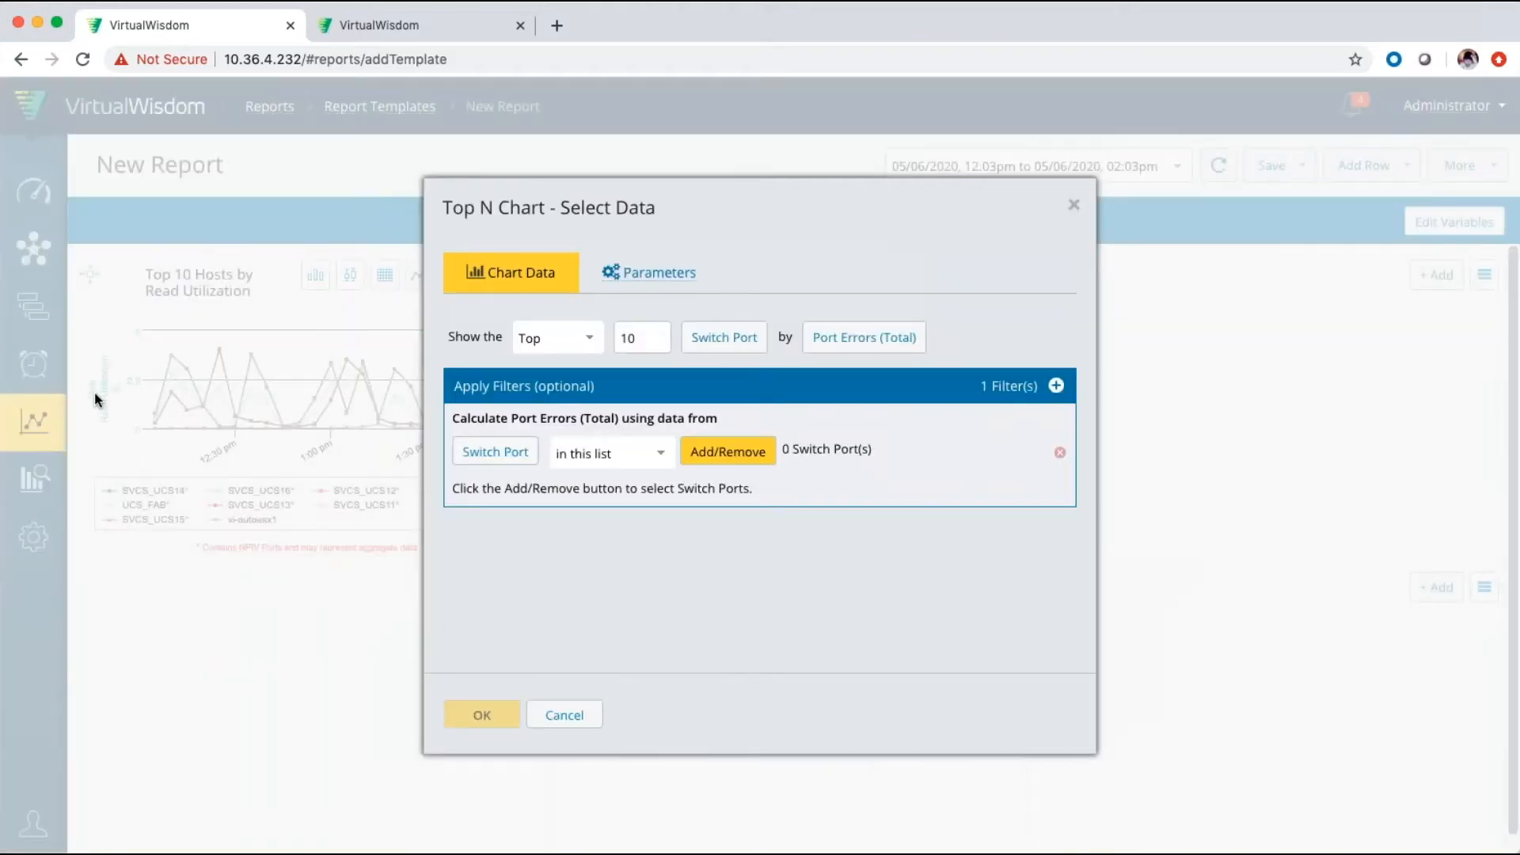
Step: Set the Port Errors filter's entity type to Host, select the Top 10 Hosts by Read Utilization result set, and apply the chart settings
click(532, 461)
text(host)
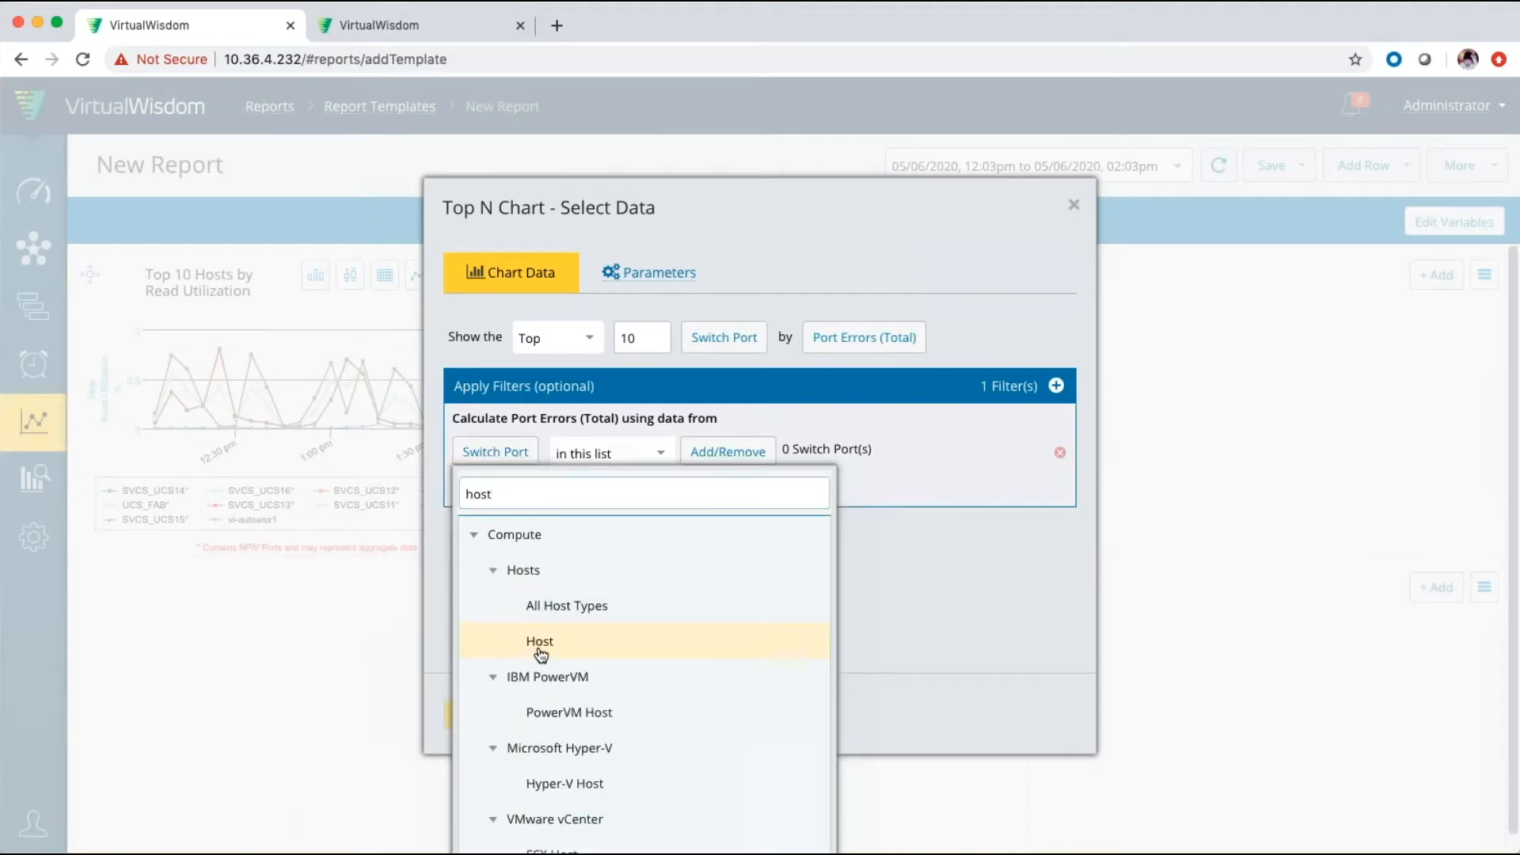
click(540, 643)
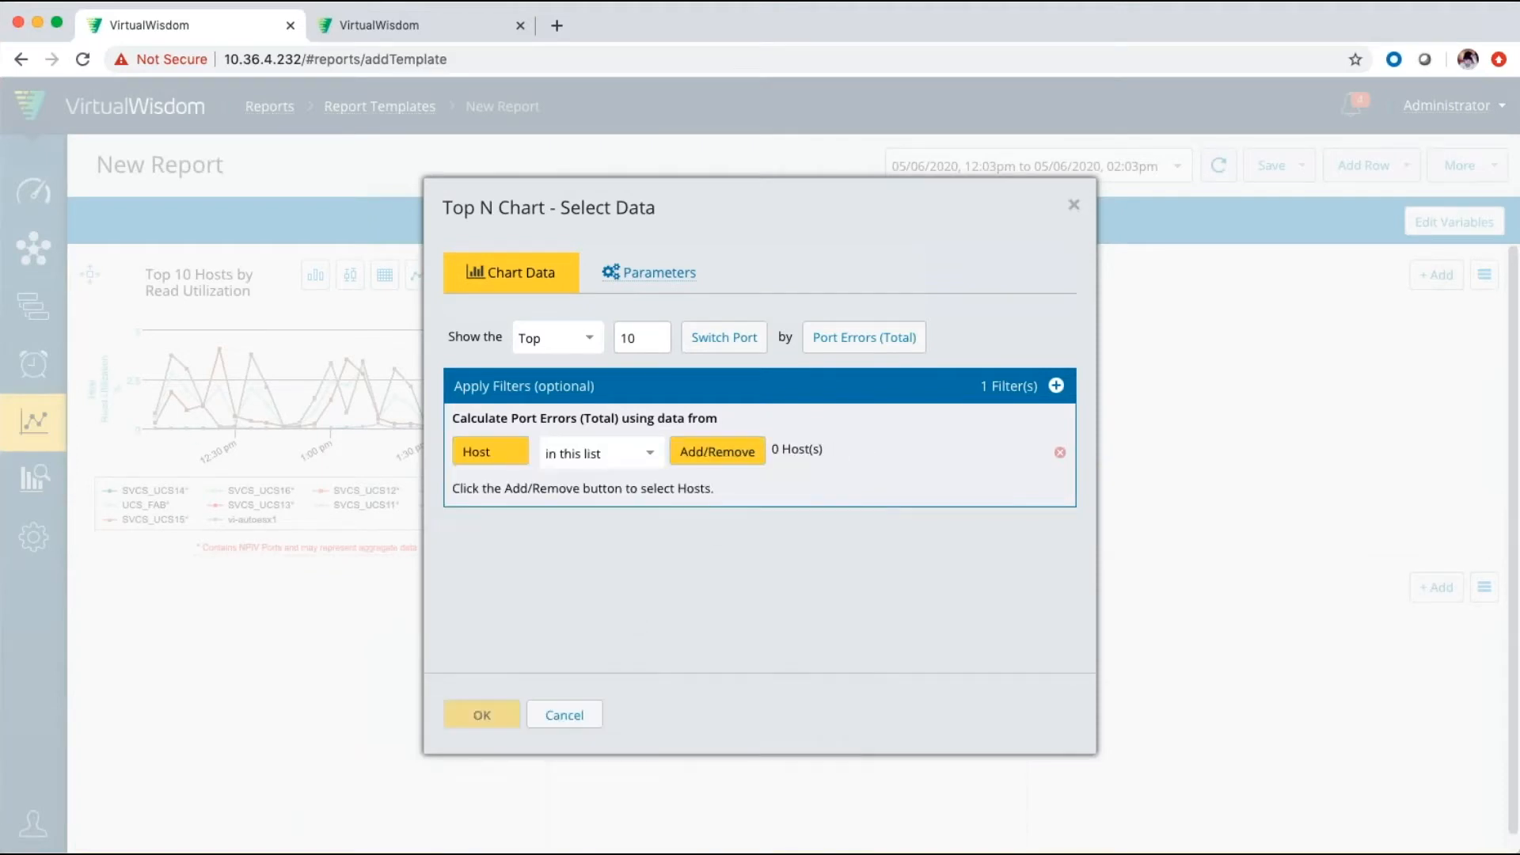
click(716, 455)
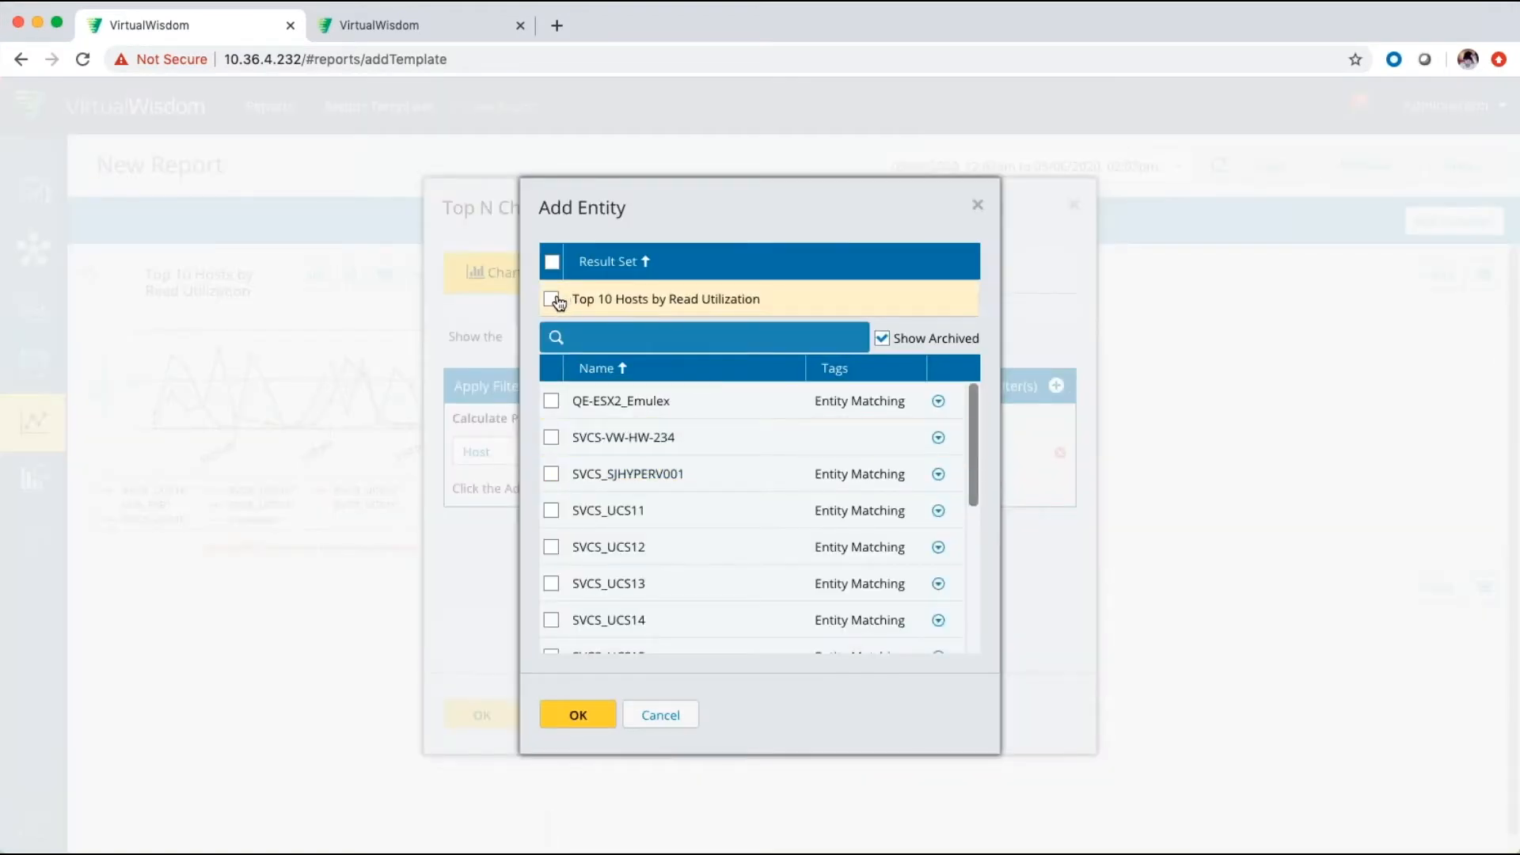
click(552, 299)
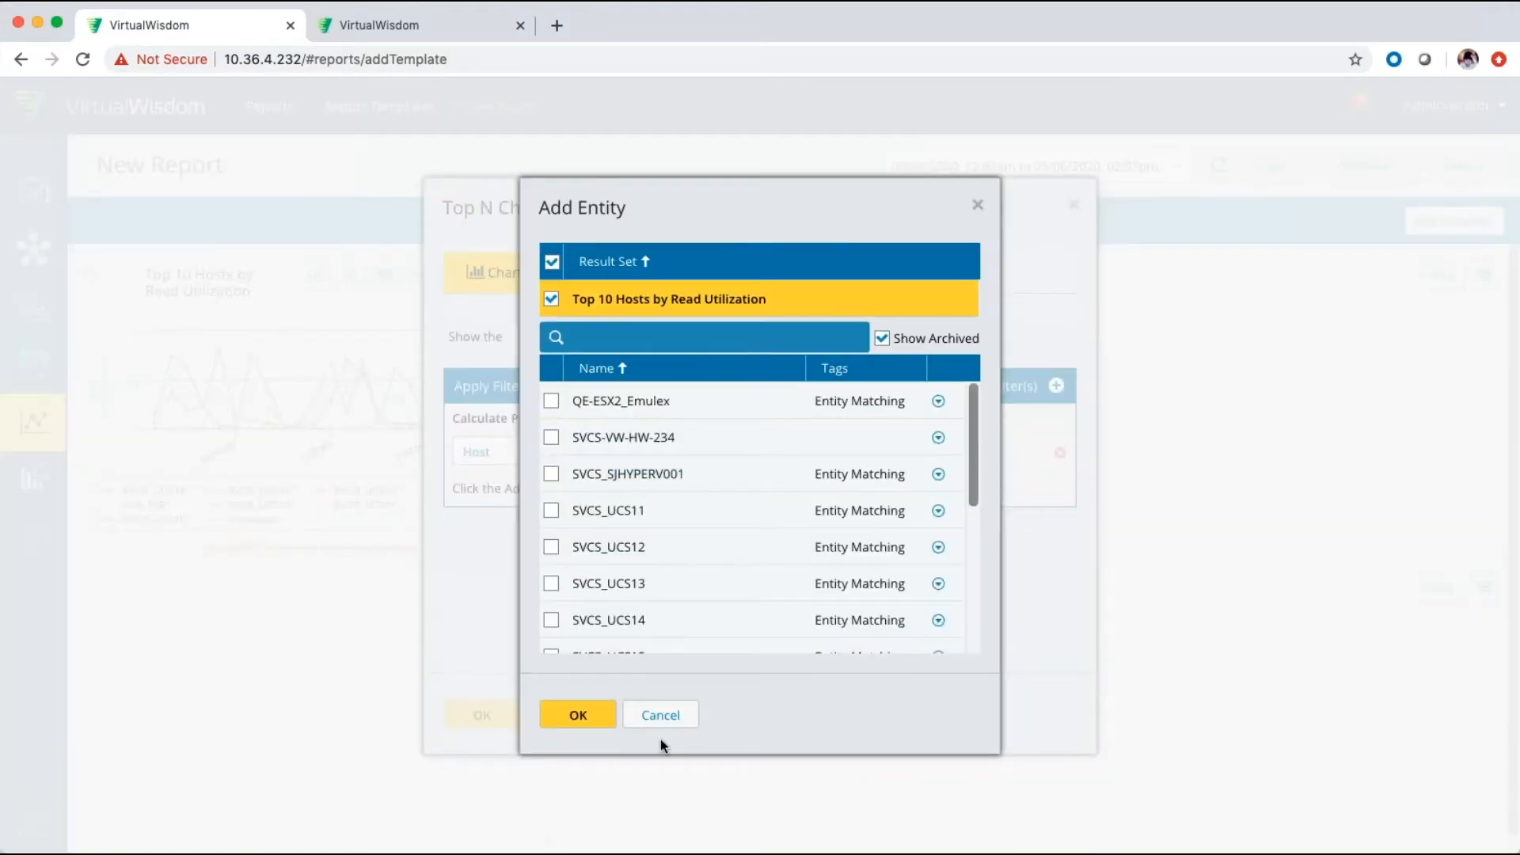
click(577, 715)
click(482, 716)
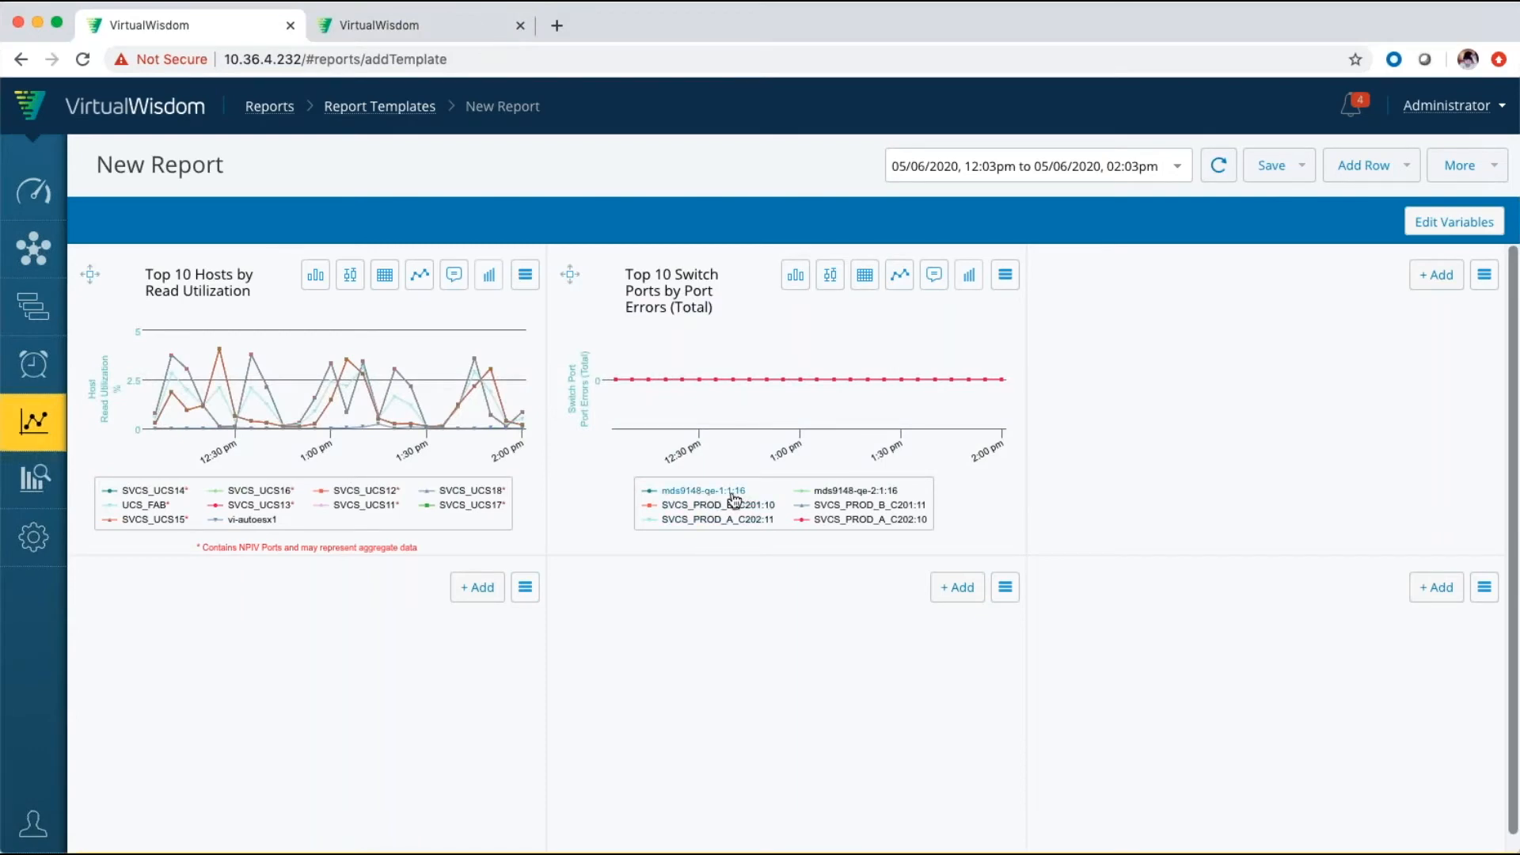
Step: Search the Inventory for 1:16, compare the matching switch ports' attached ports with the Port Errors chart's legend, and return to the report
click(378, 24)
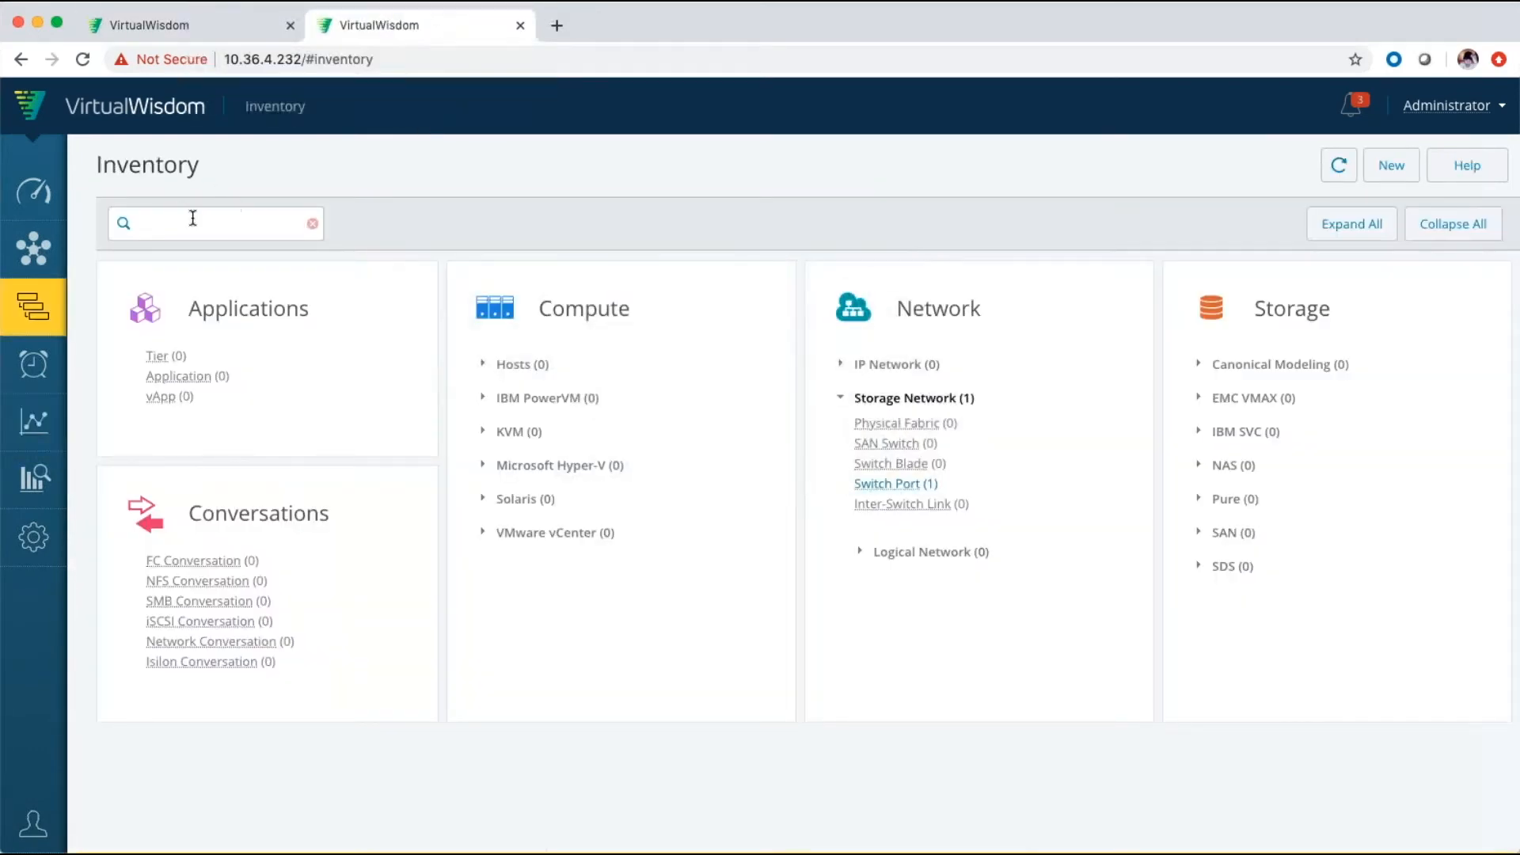
click(187, 225)
text(1:16)
key(Return)
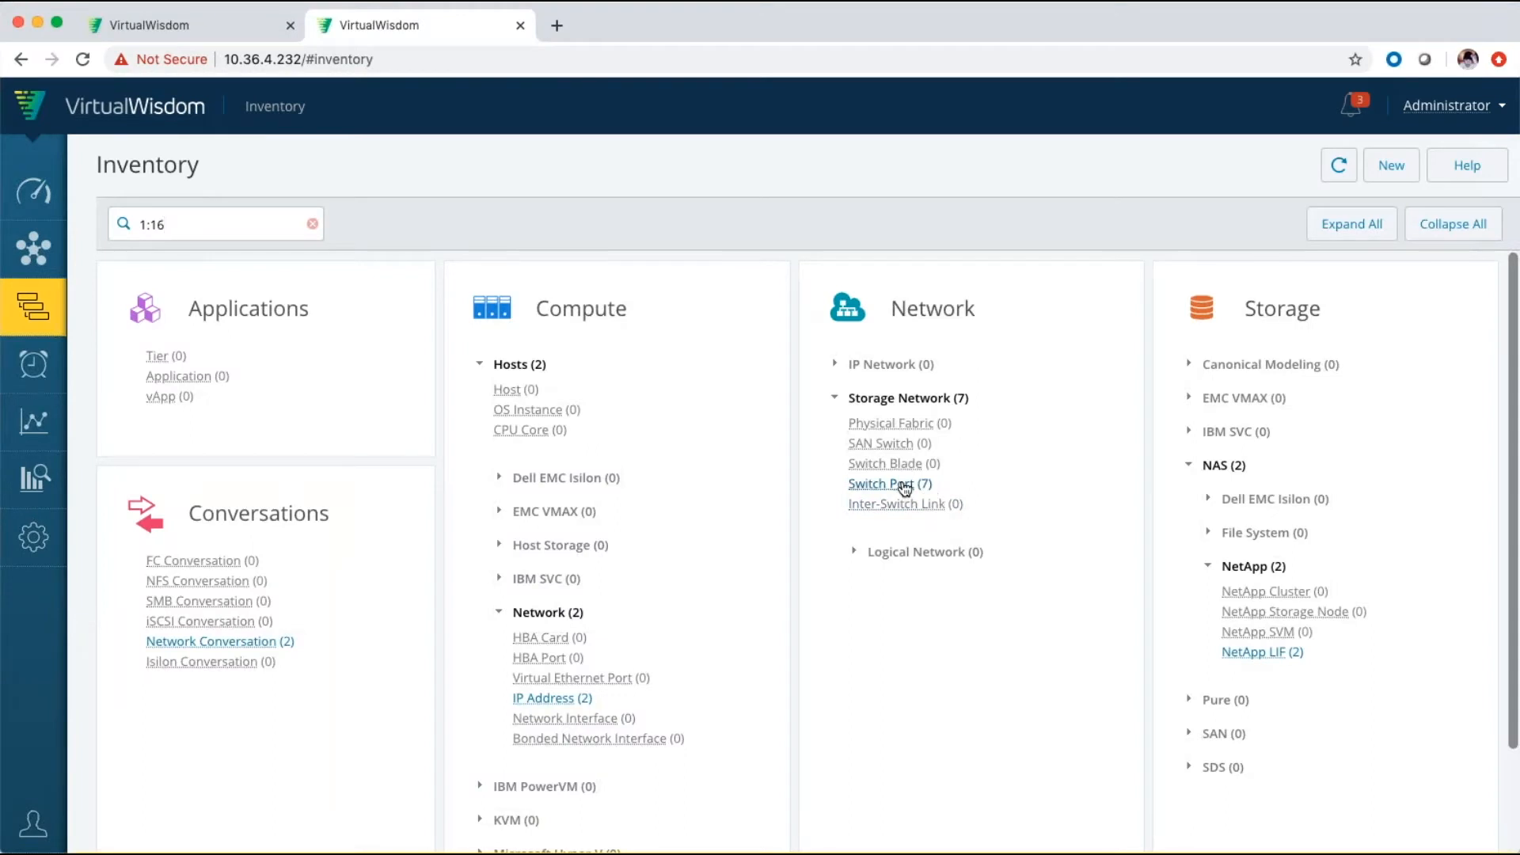
click(885, 484)
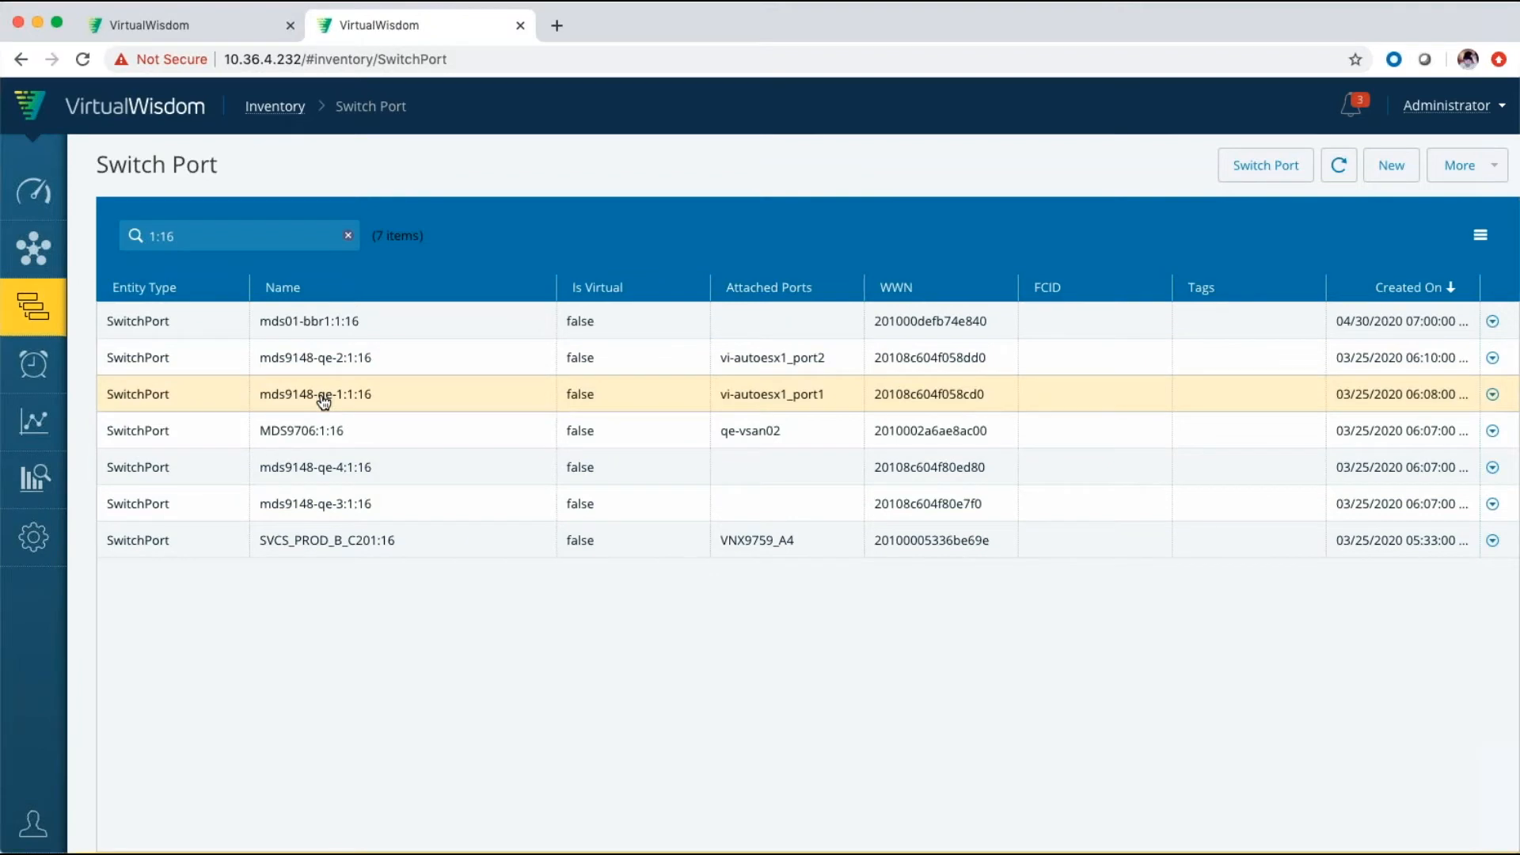
click(209, 26)
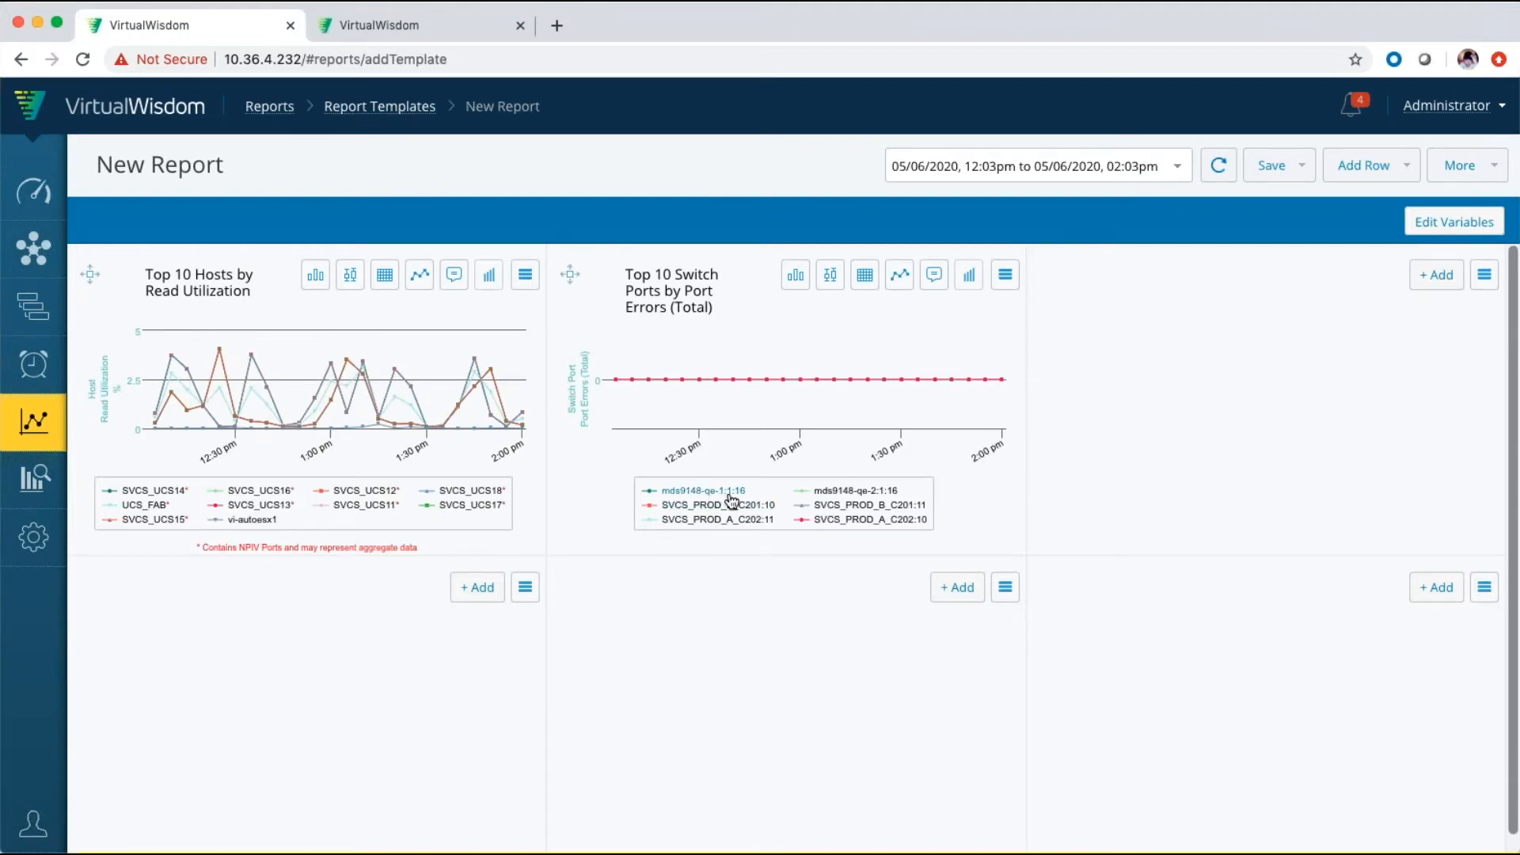
click(441, 26)
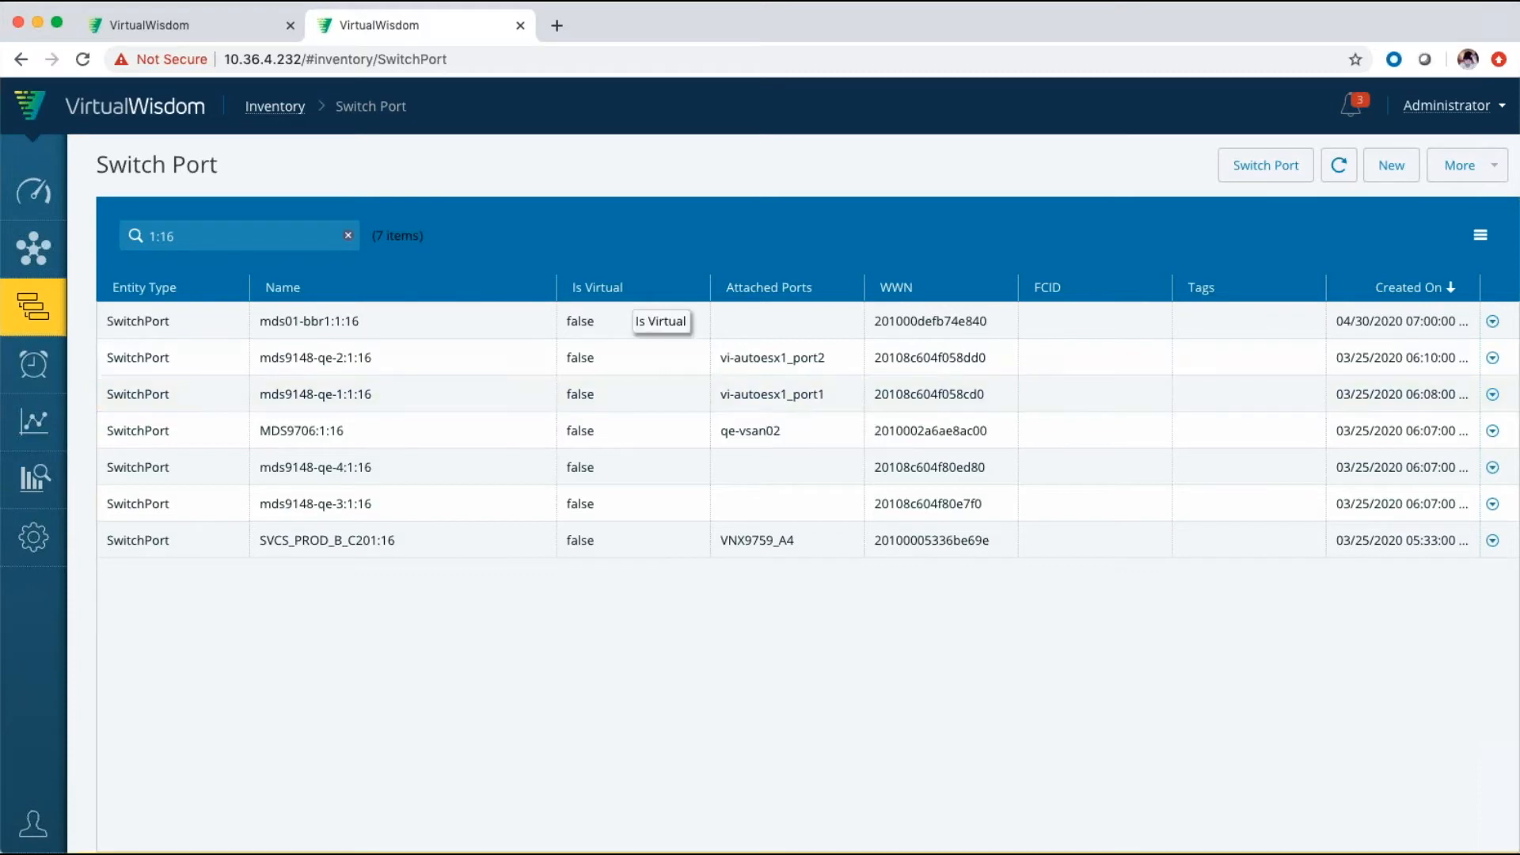
click(193, 26)
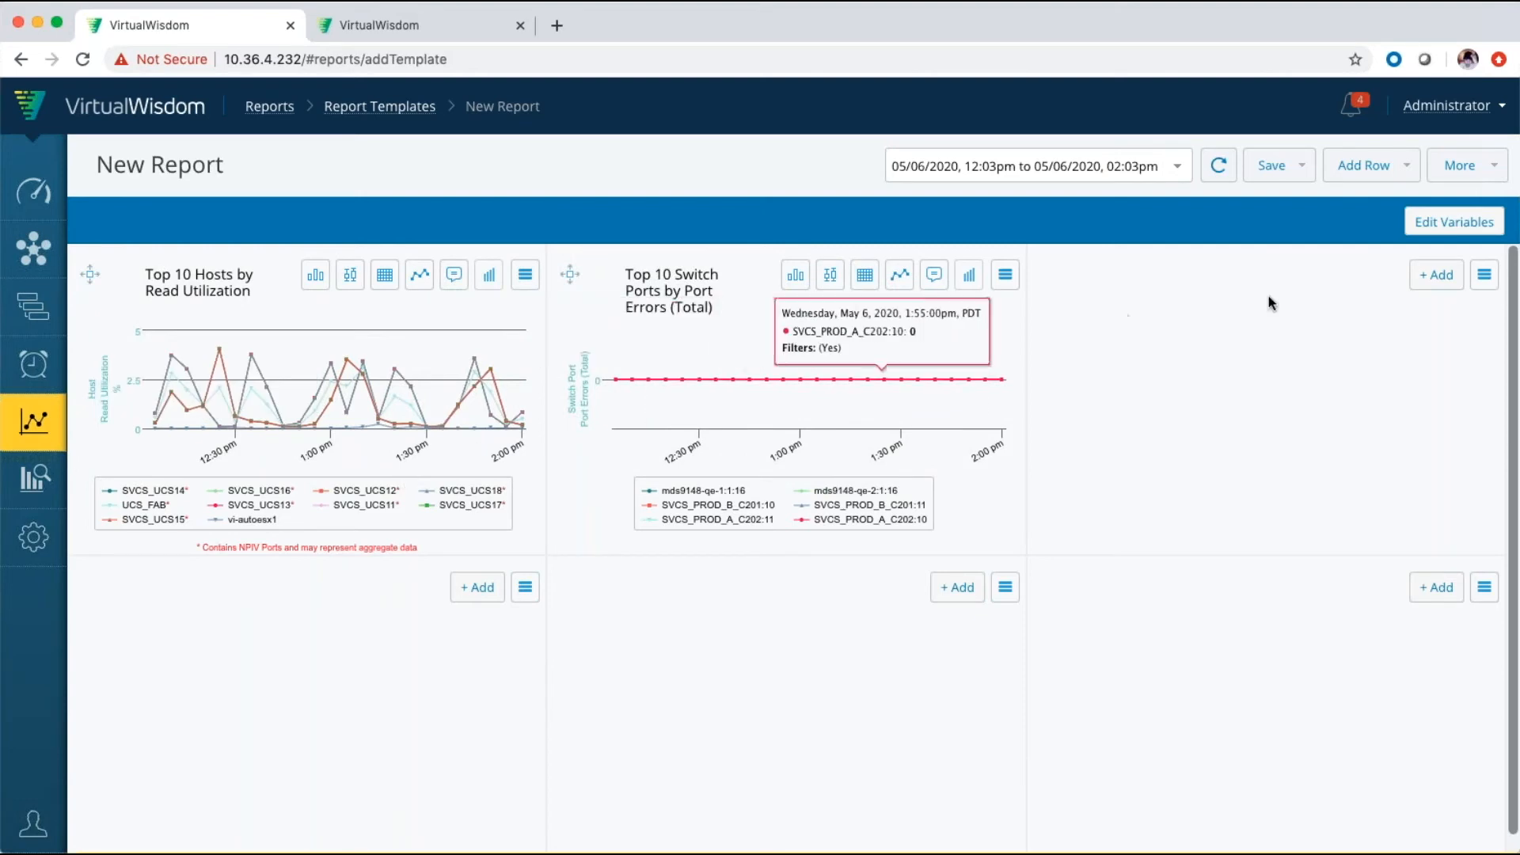
Step: Add a Top N Trend chart of the top 10 Hosts by Avg Read Completion Time to the upper row's third cell
click(1429, 277)
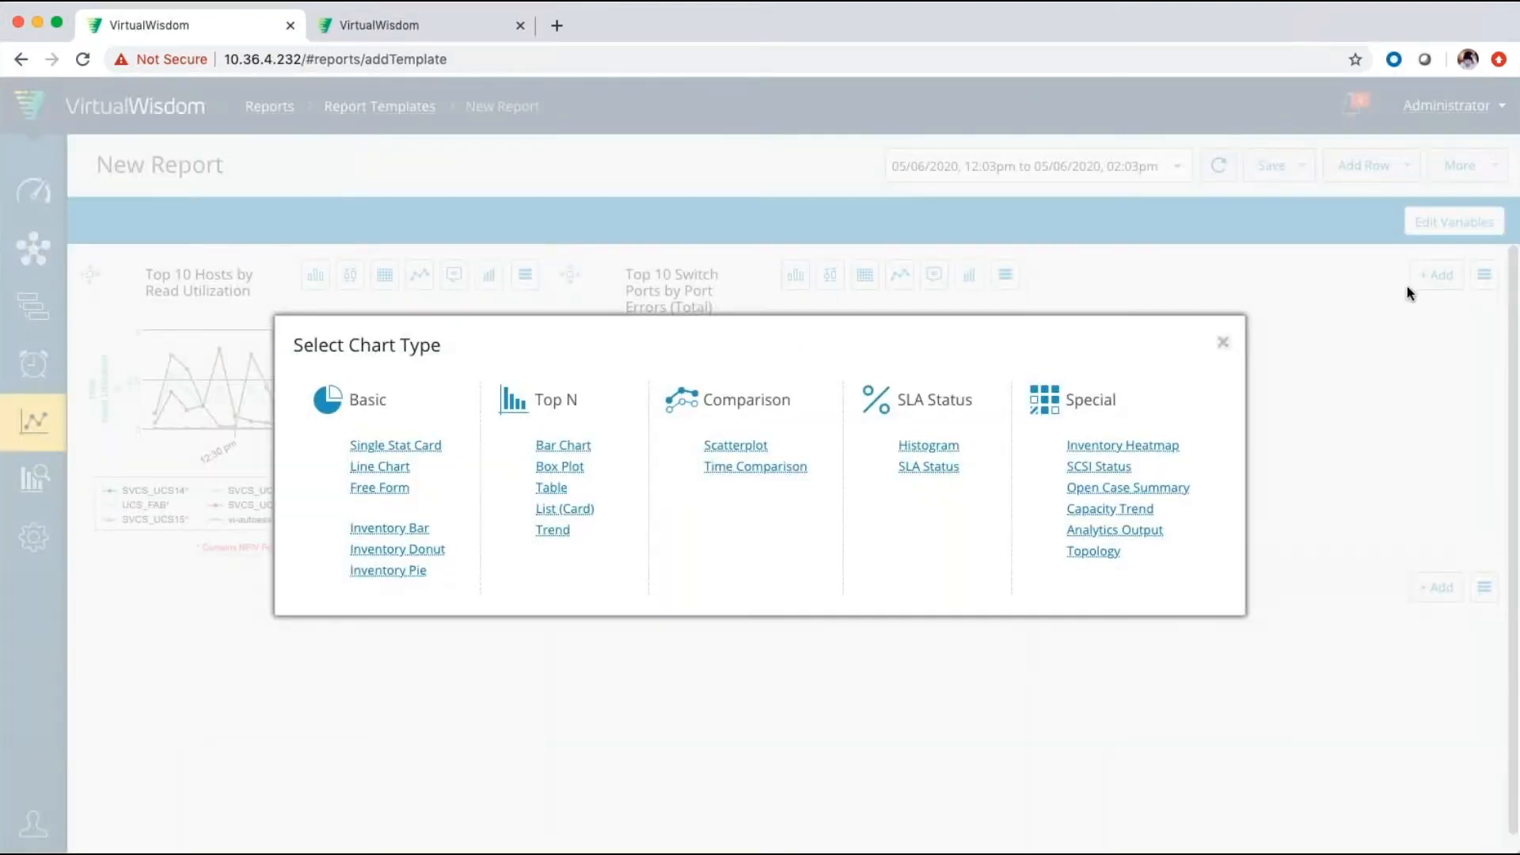
click(562, 540)
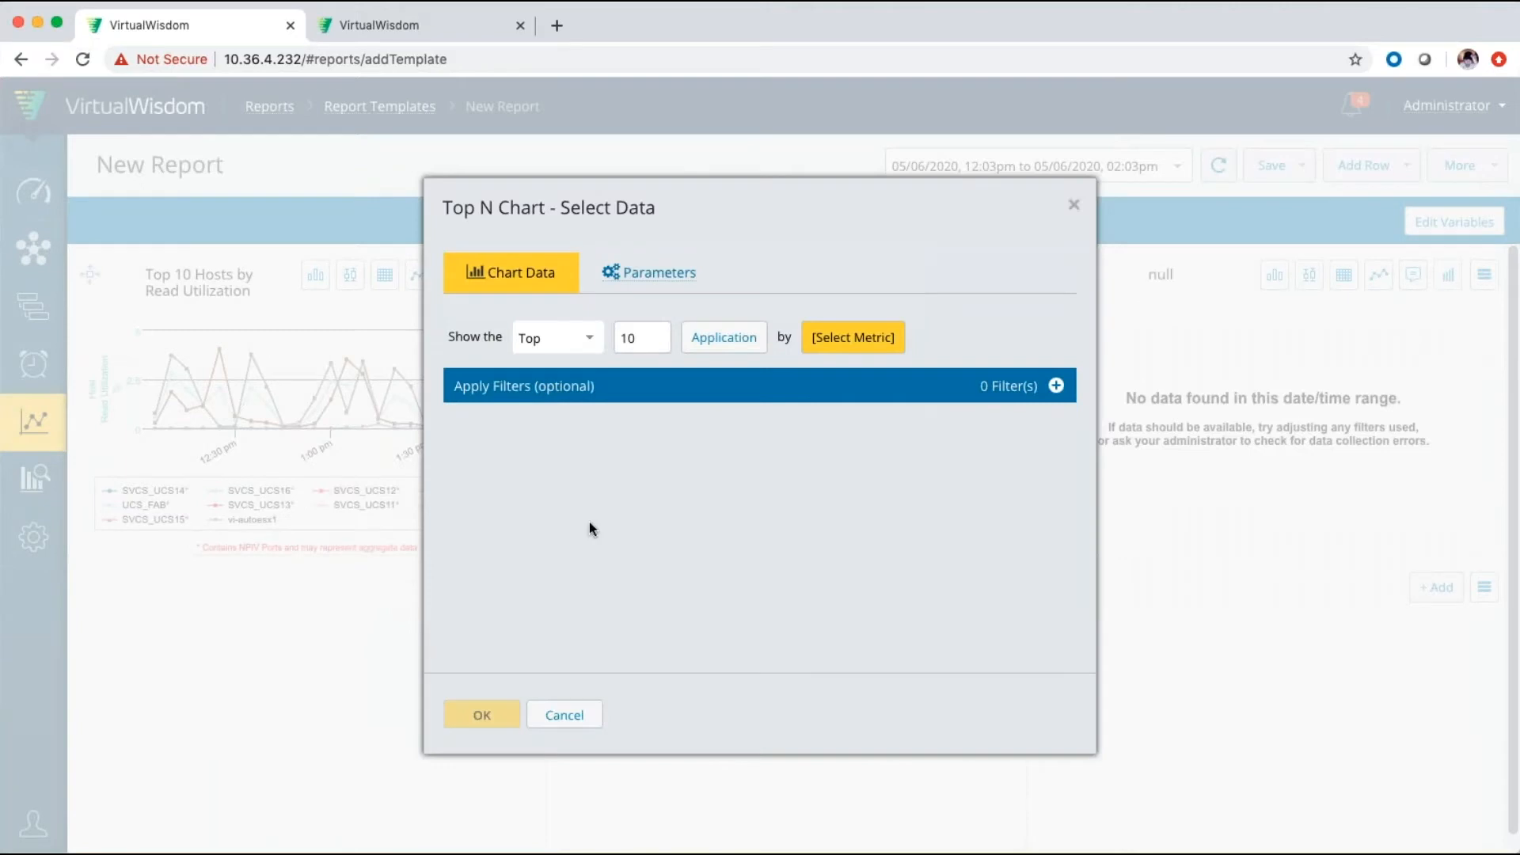
click(723, 337)
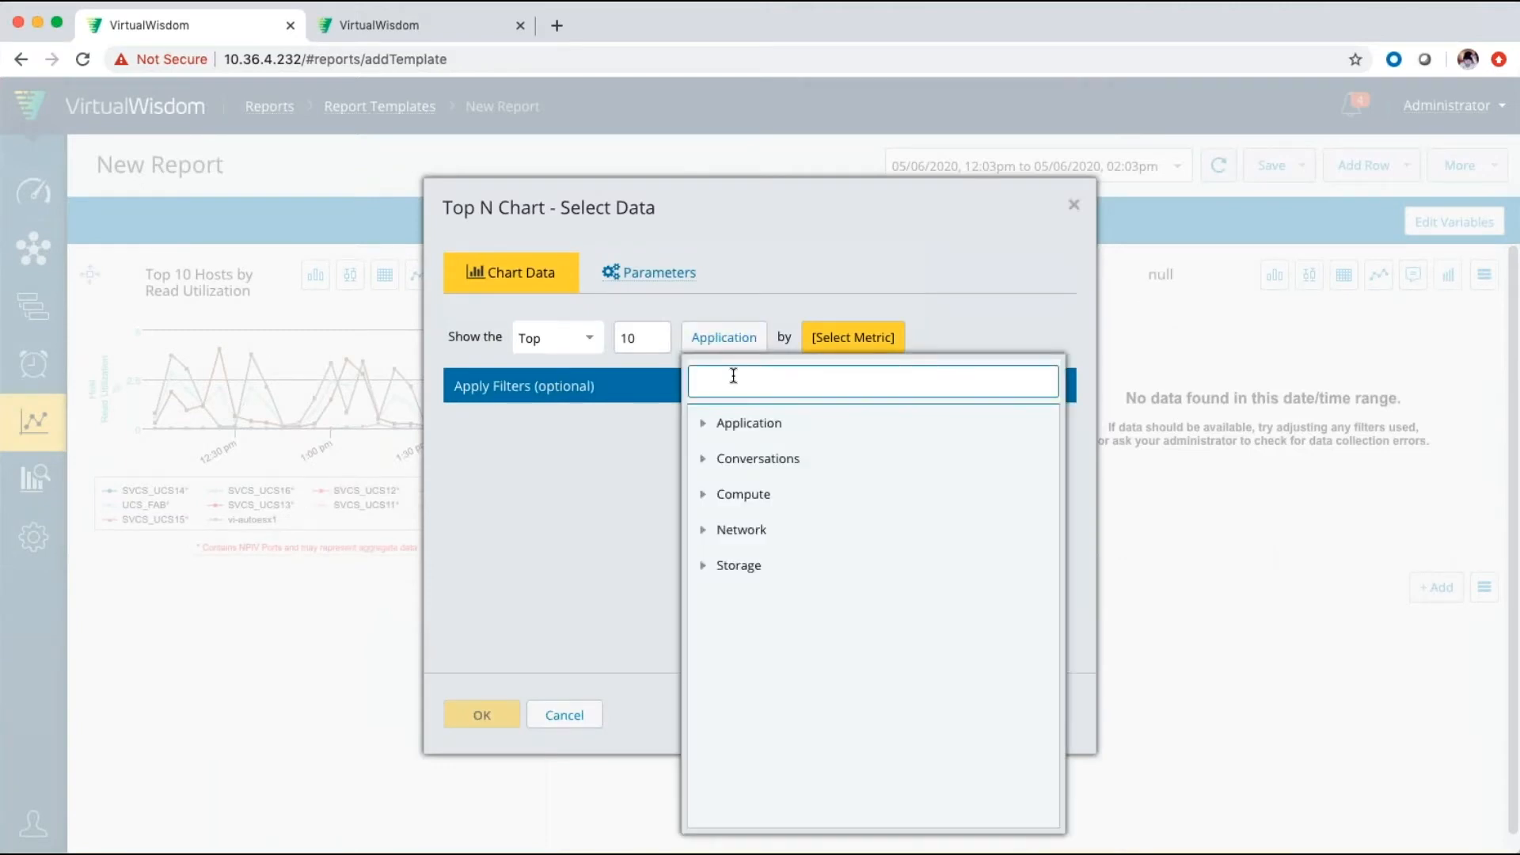
text(host)
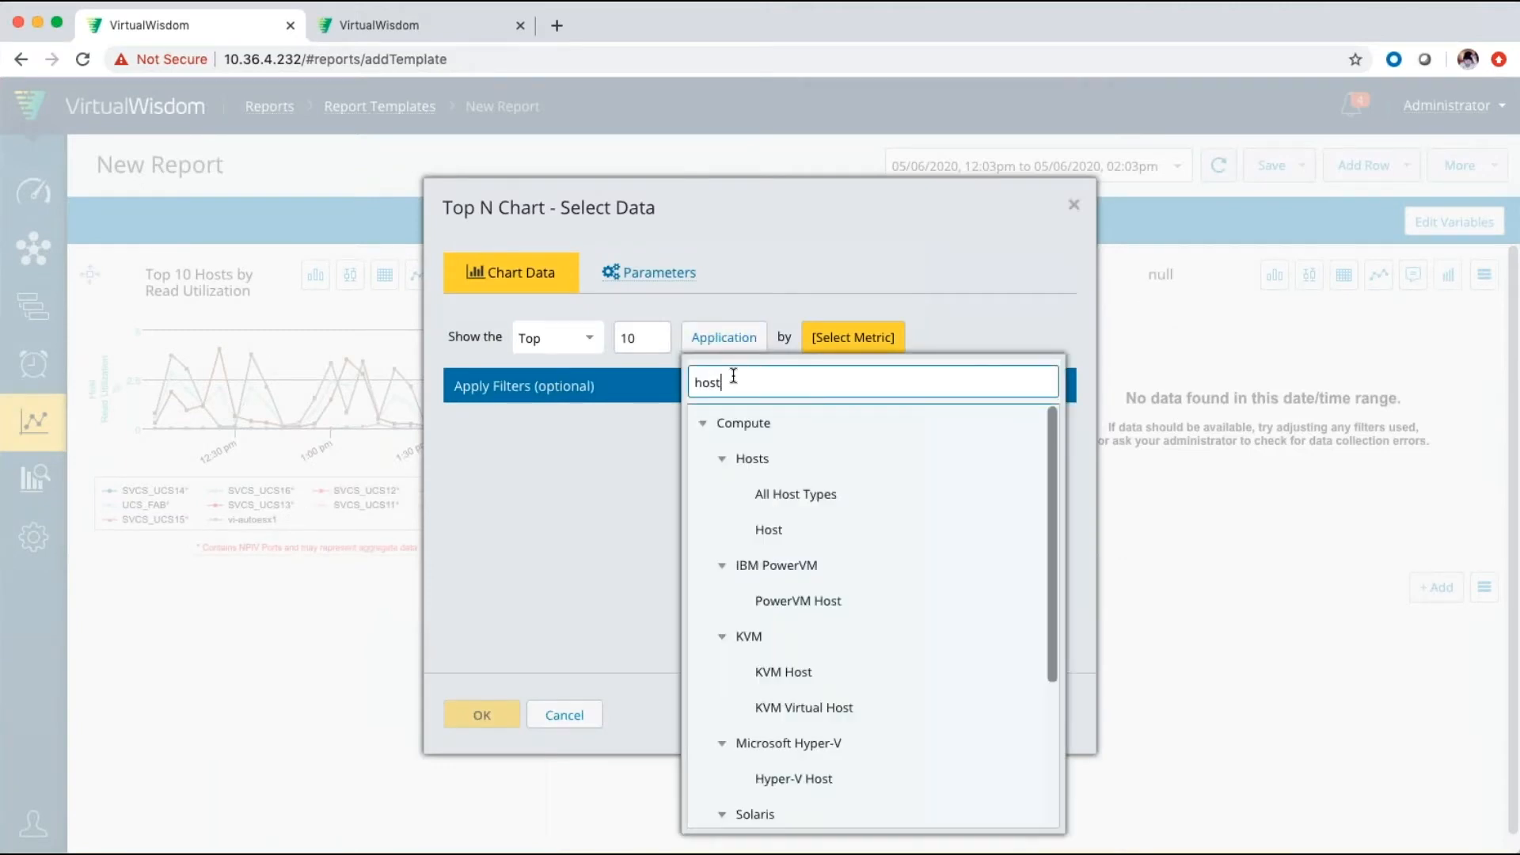
click(768, 529)
click(850, 348)
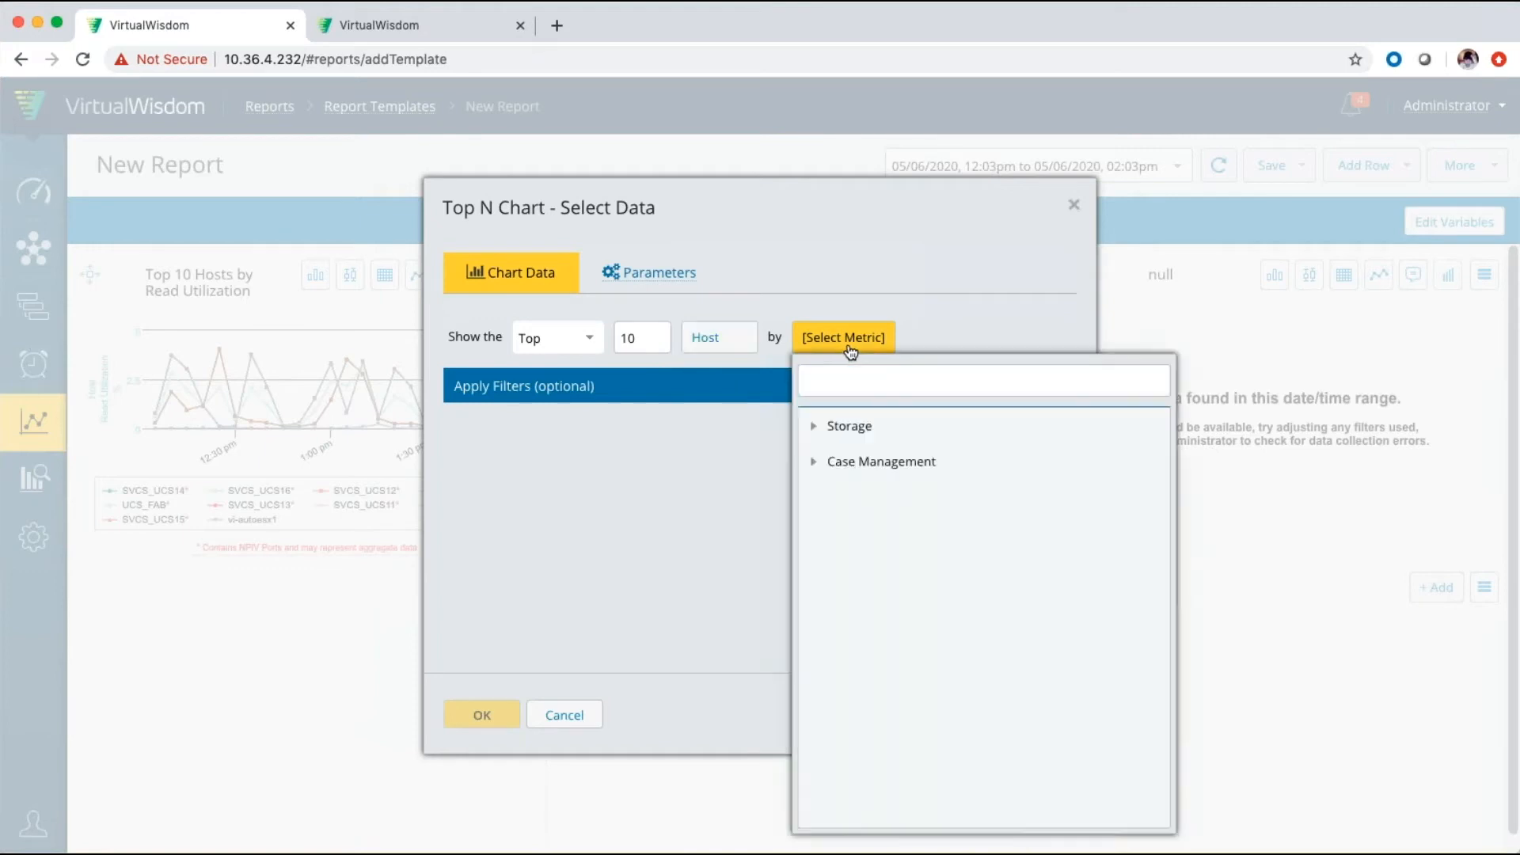
text(read)
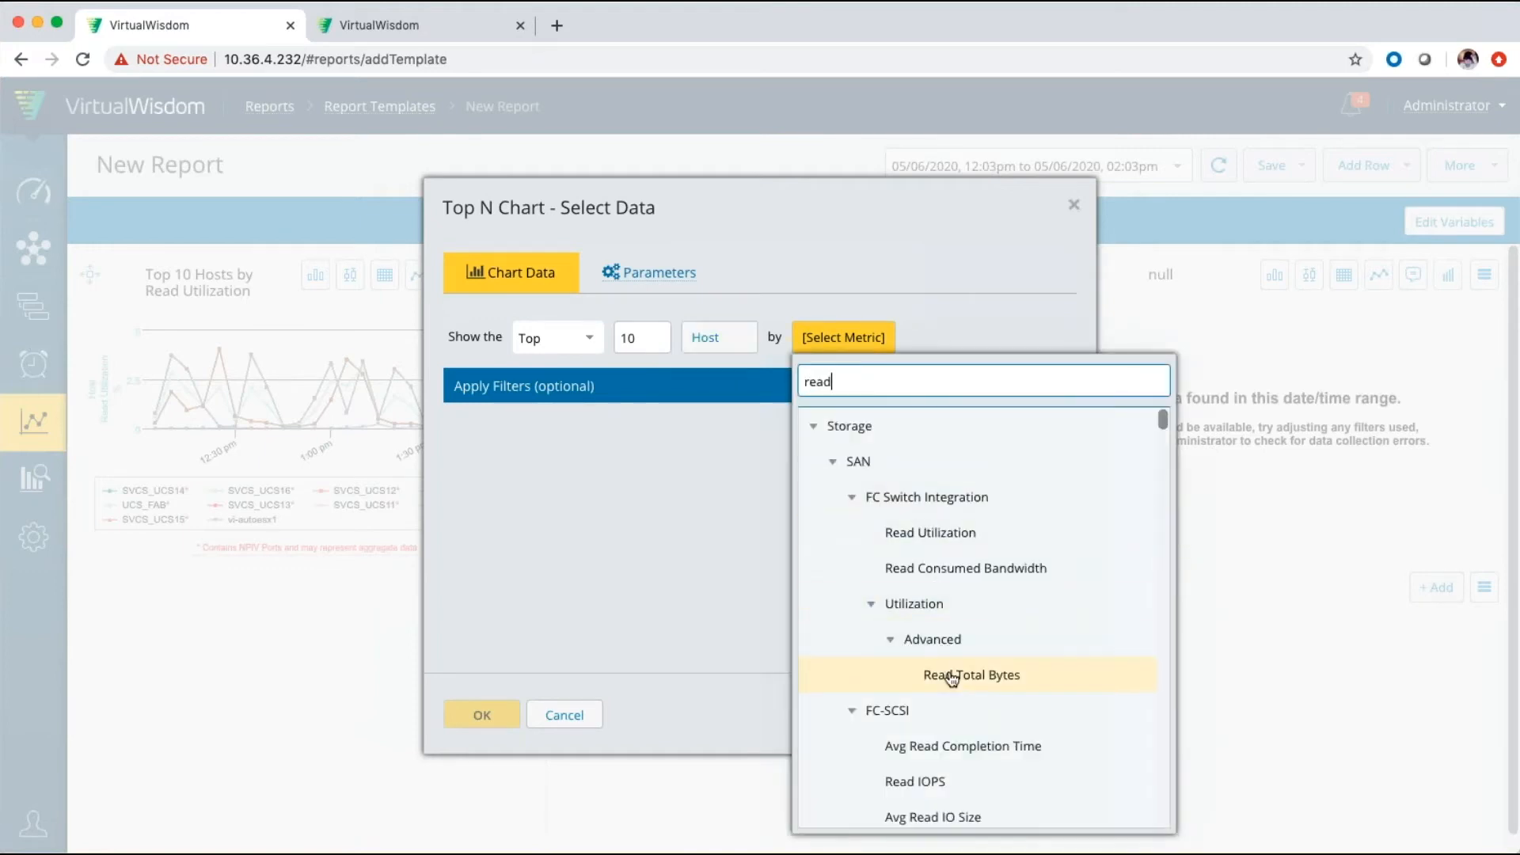
click(919, 751)
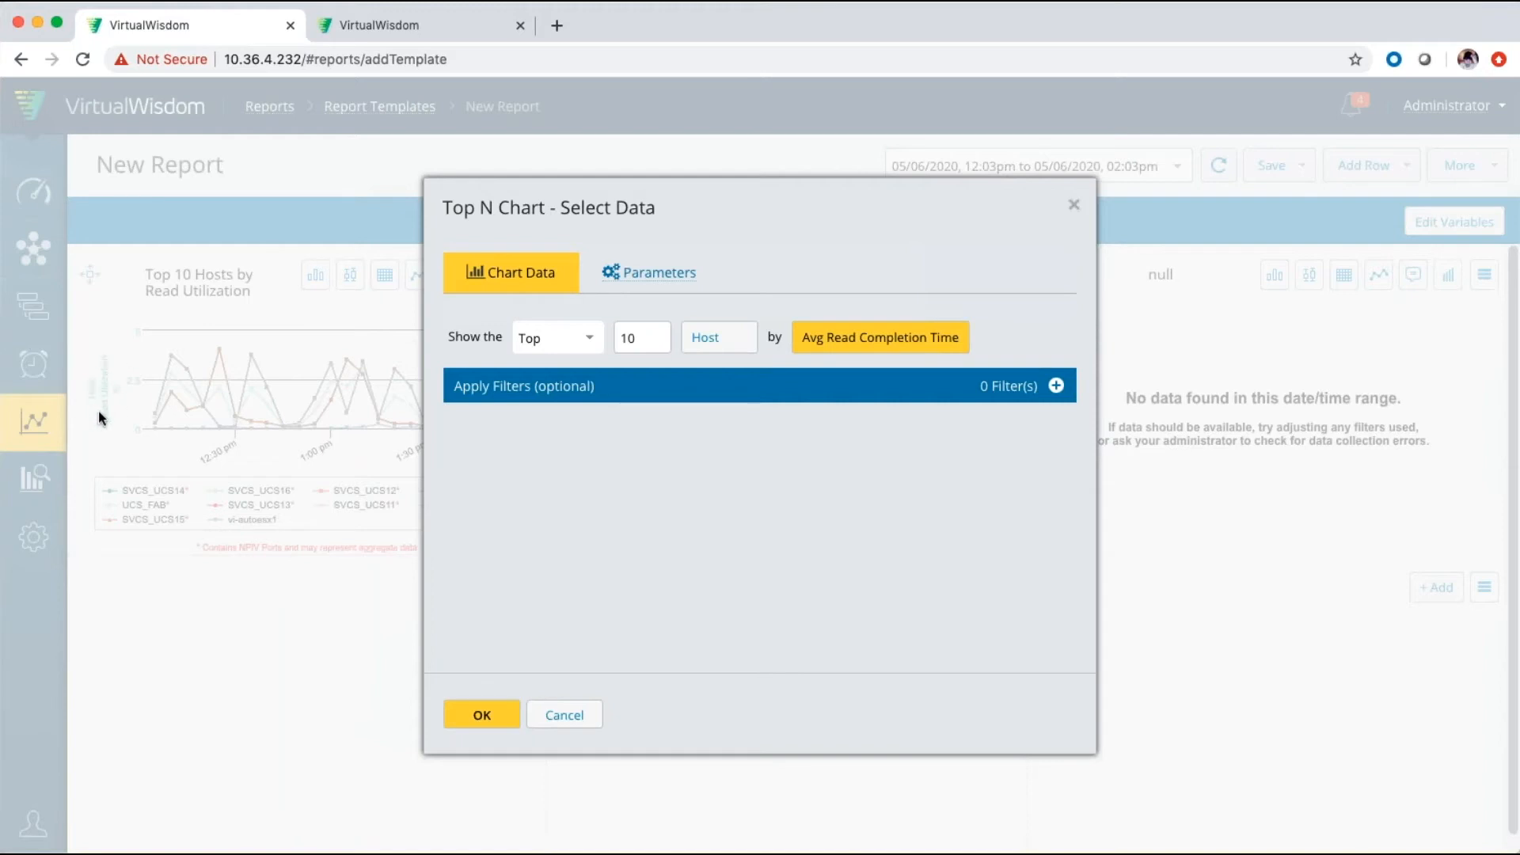
Step: Filter the Avg Read Completion Time calculation to hosts in the Top 10 Hosts by Read Utilization result set and apply the chart settings
click(1057, 387)
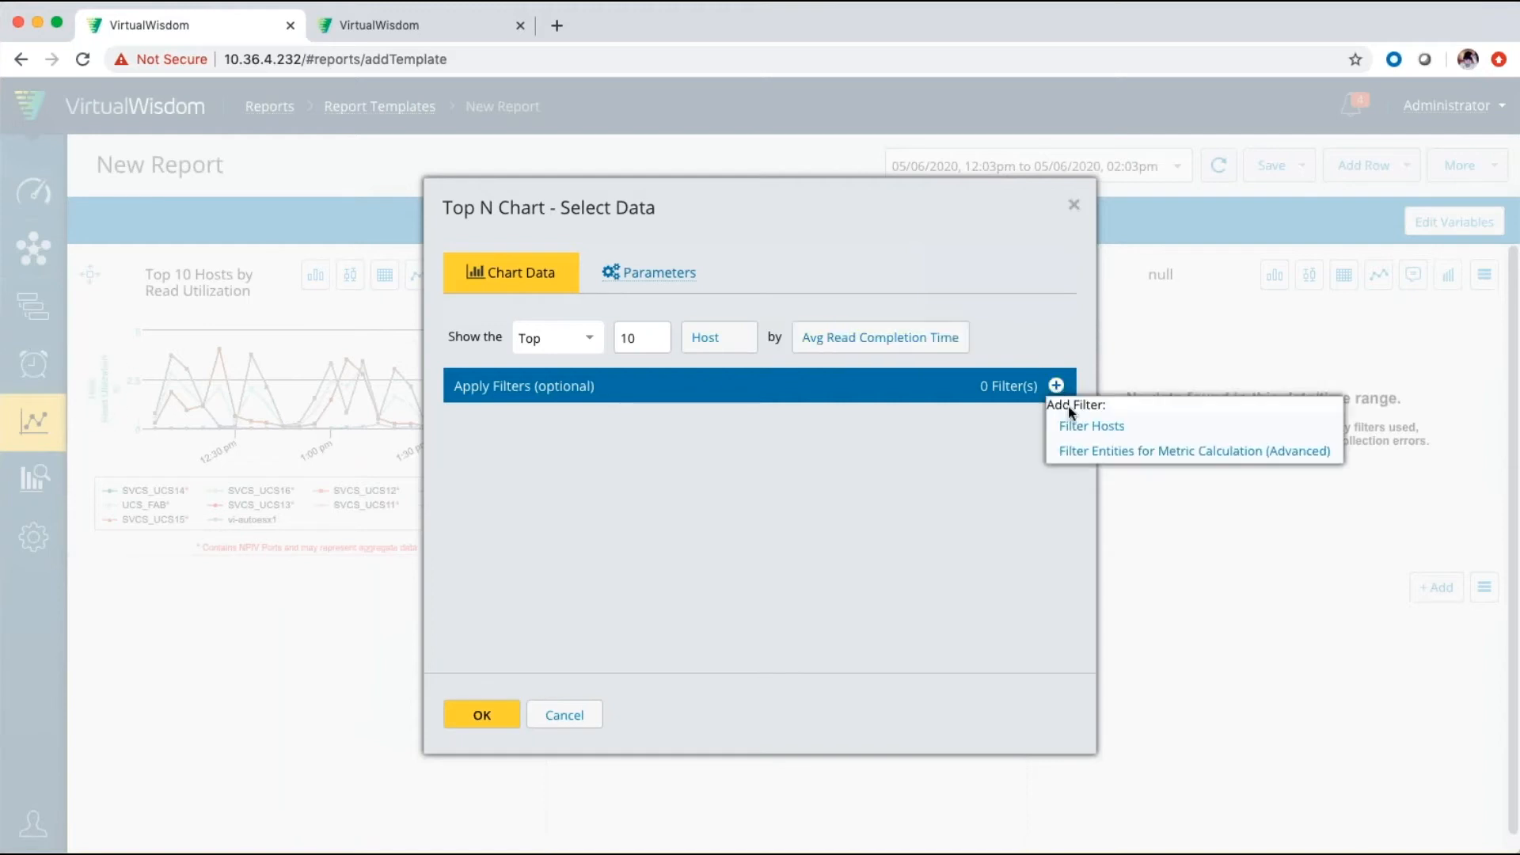
click(1080, 453)
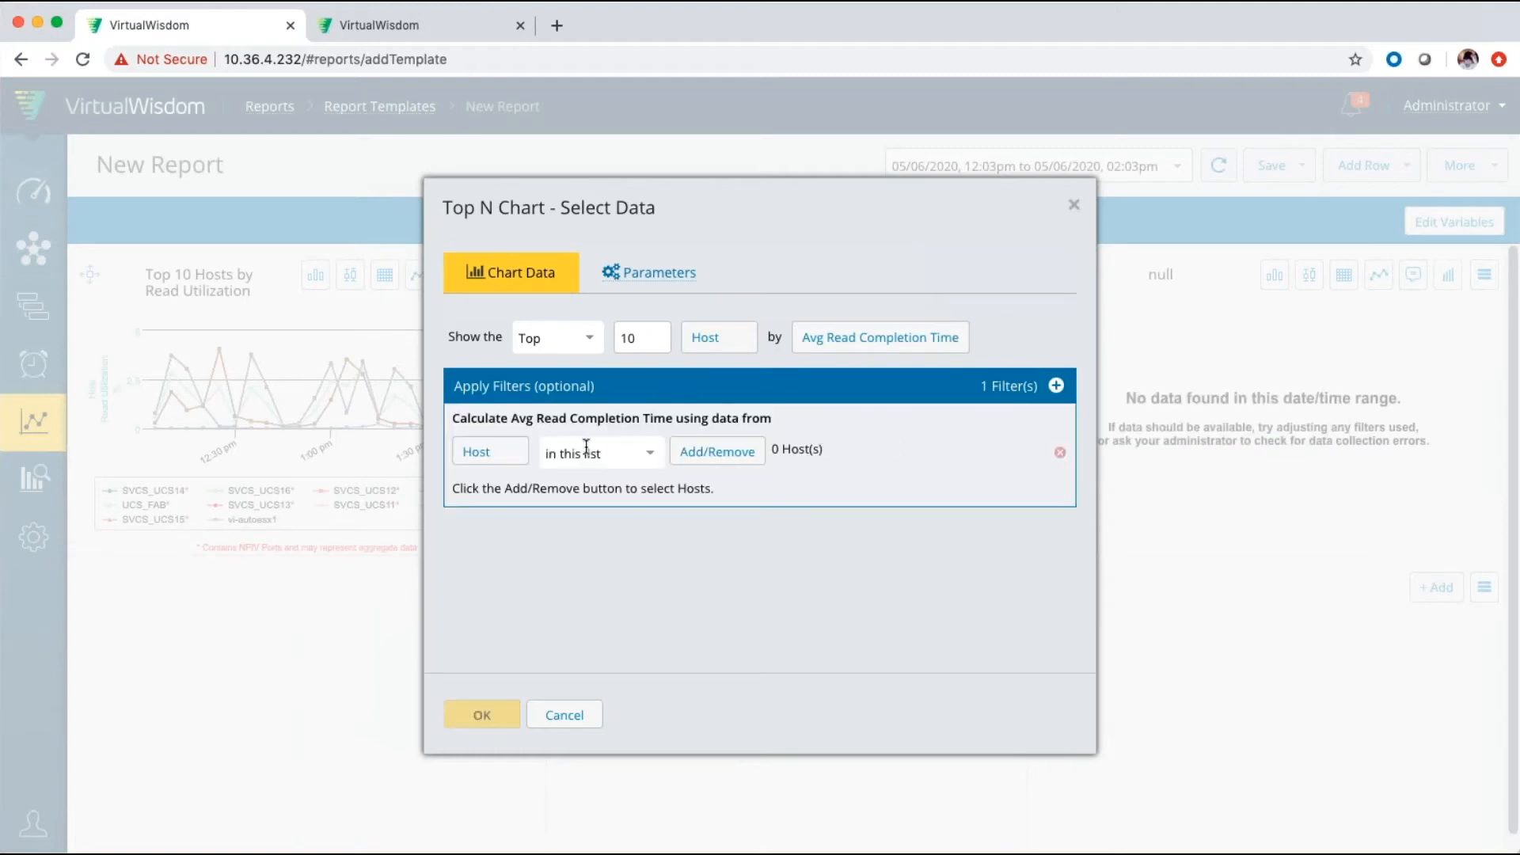
click(724, 463)
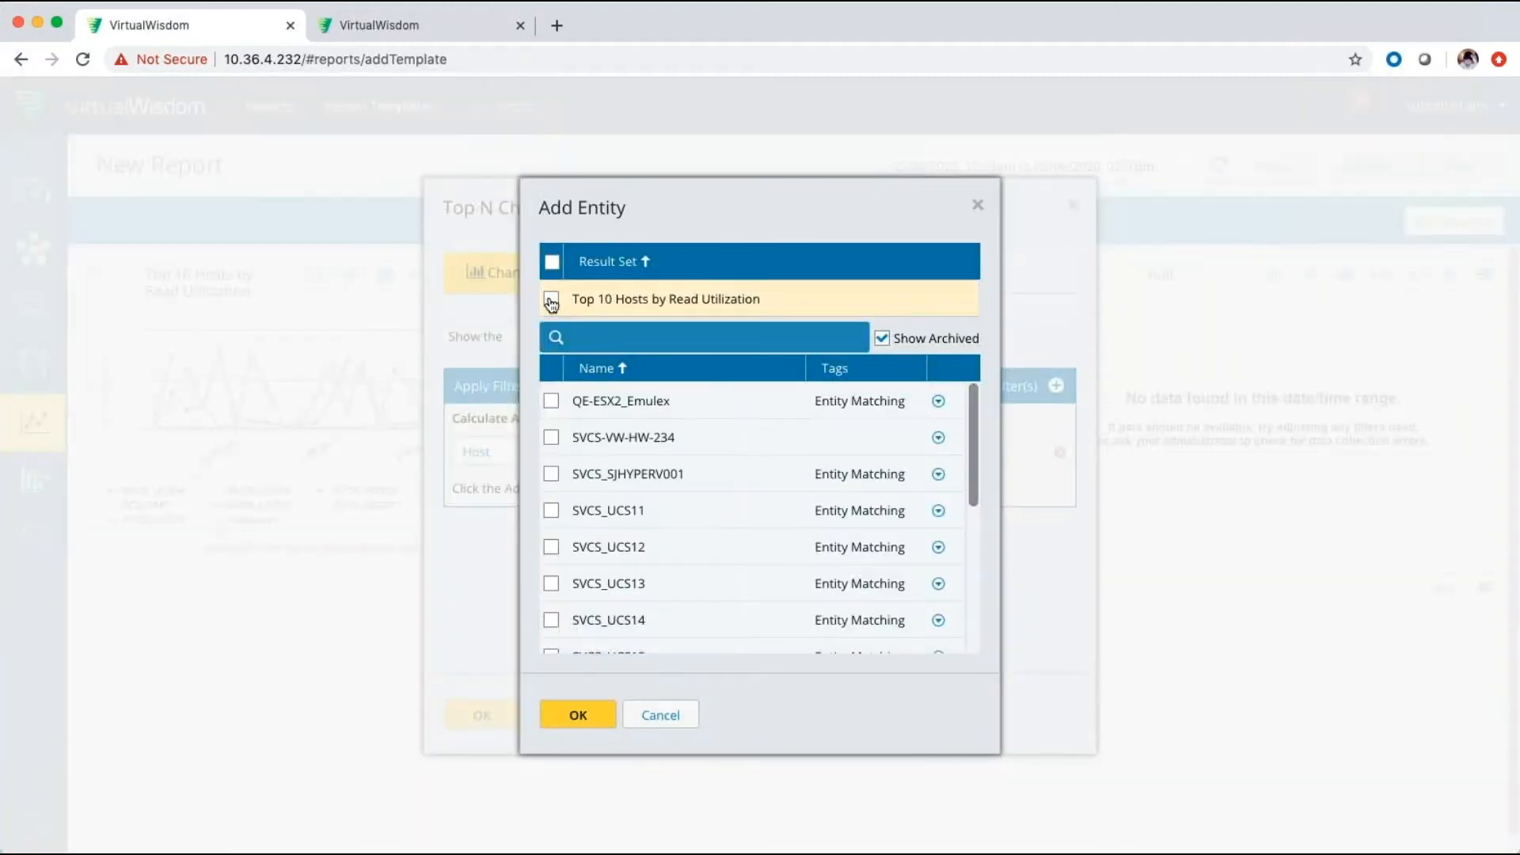
click(551, 299)
click(581, 716)
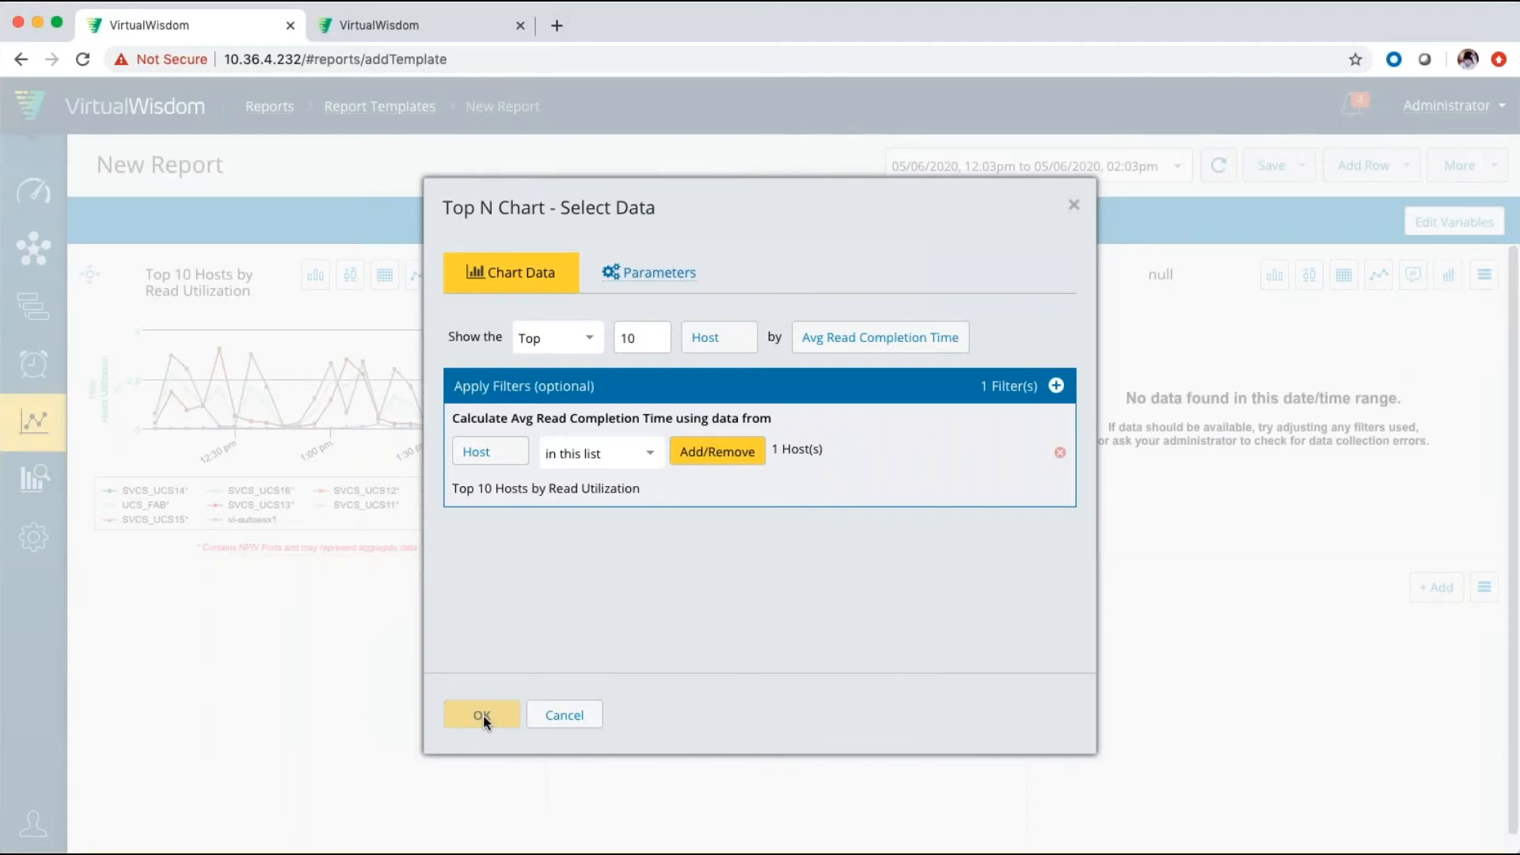
click(484, 717)
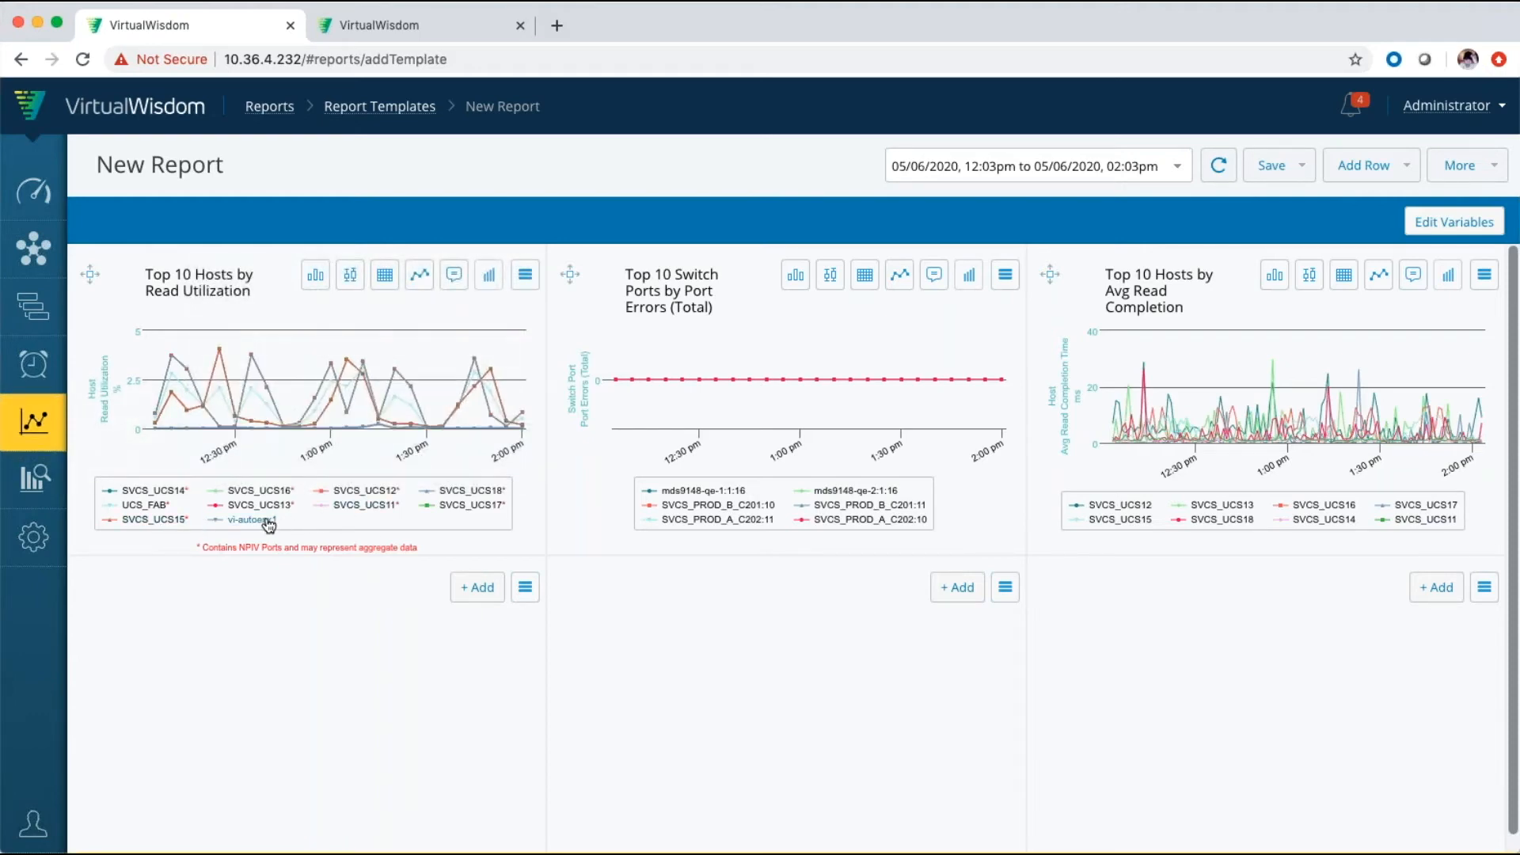
Step: Add a Top N Trend chart of the top 10 Hosts by Avg Read Completion Time to the lower row's first cell
click(470, 601)
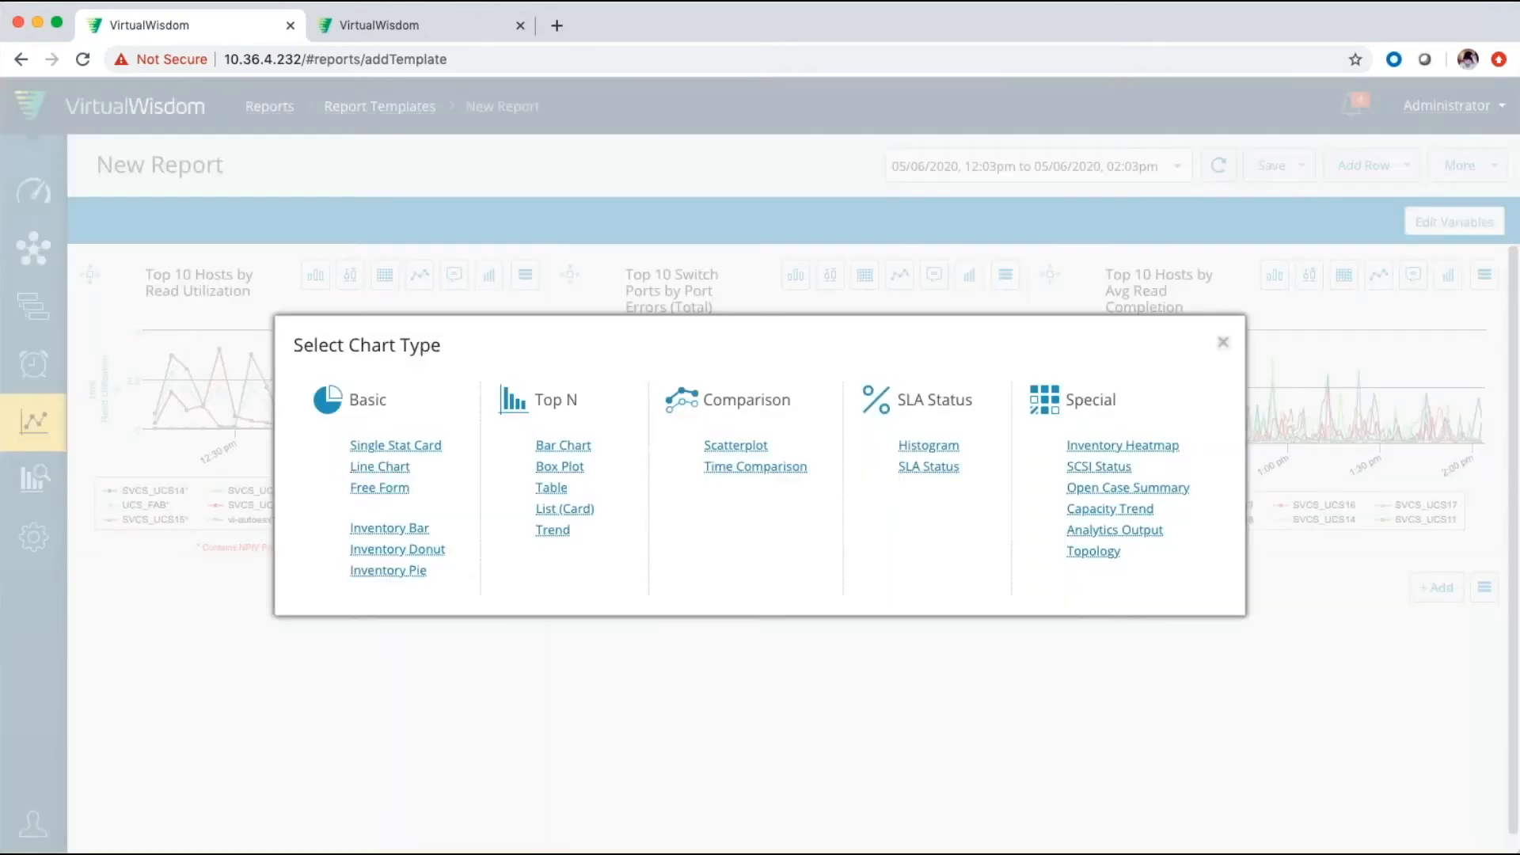
click(552, 535)
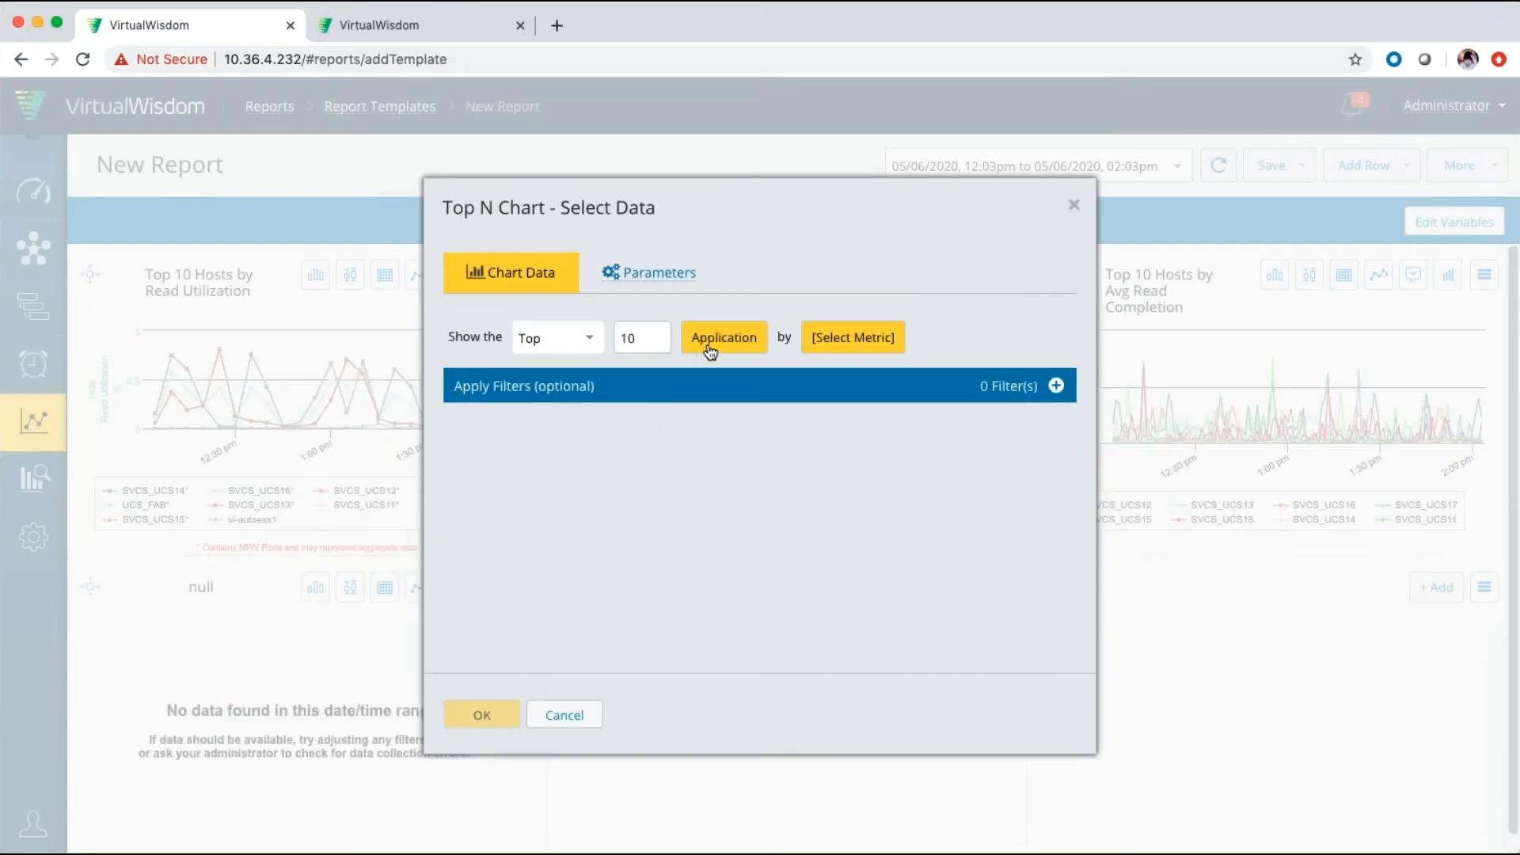
click(710, 351)
text(host)
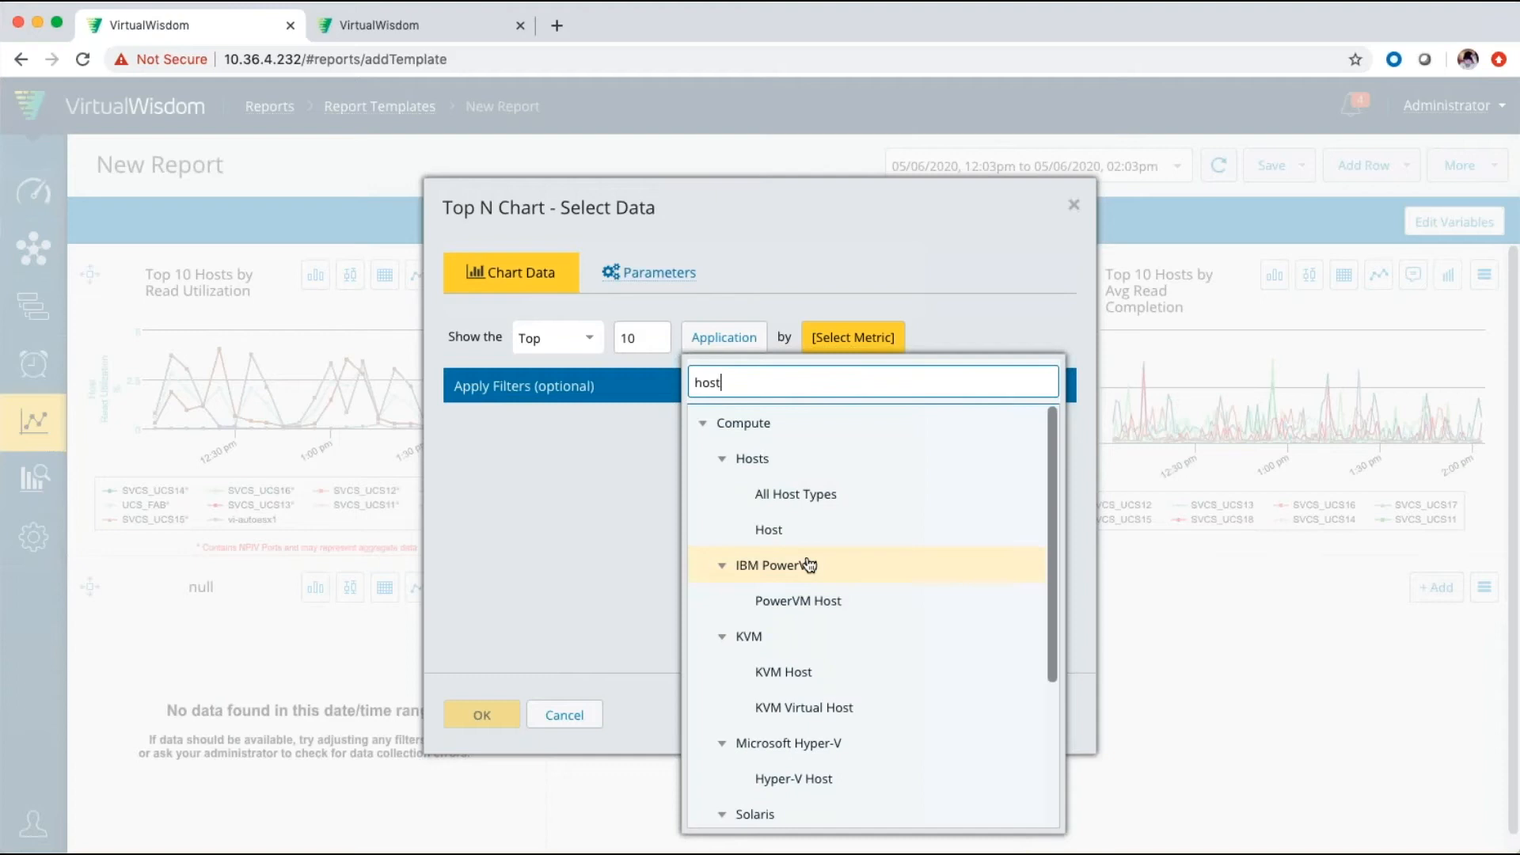
click(770, 530)
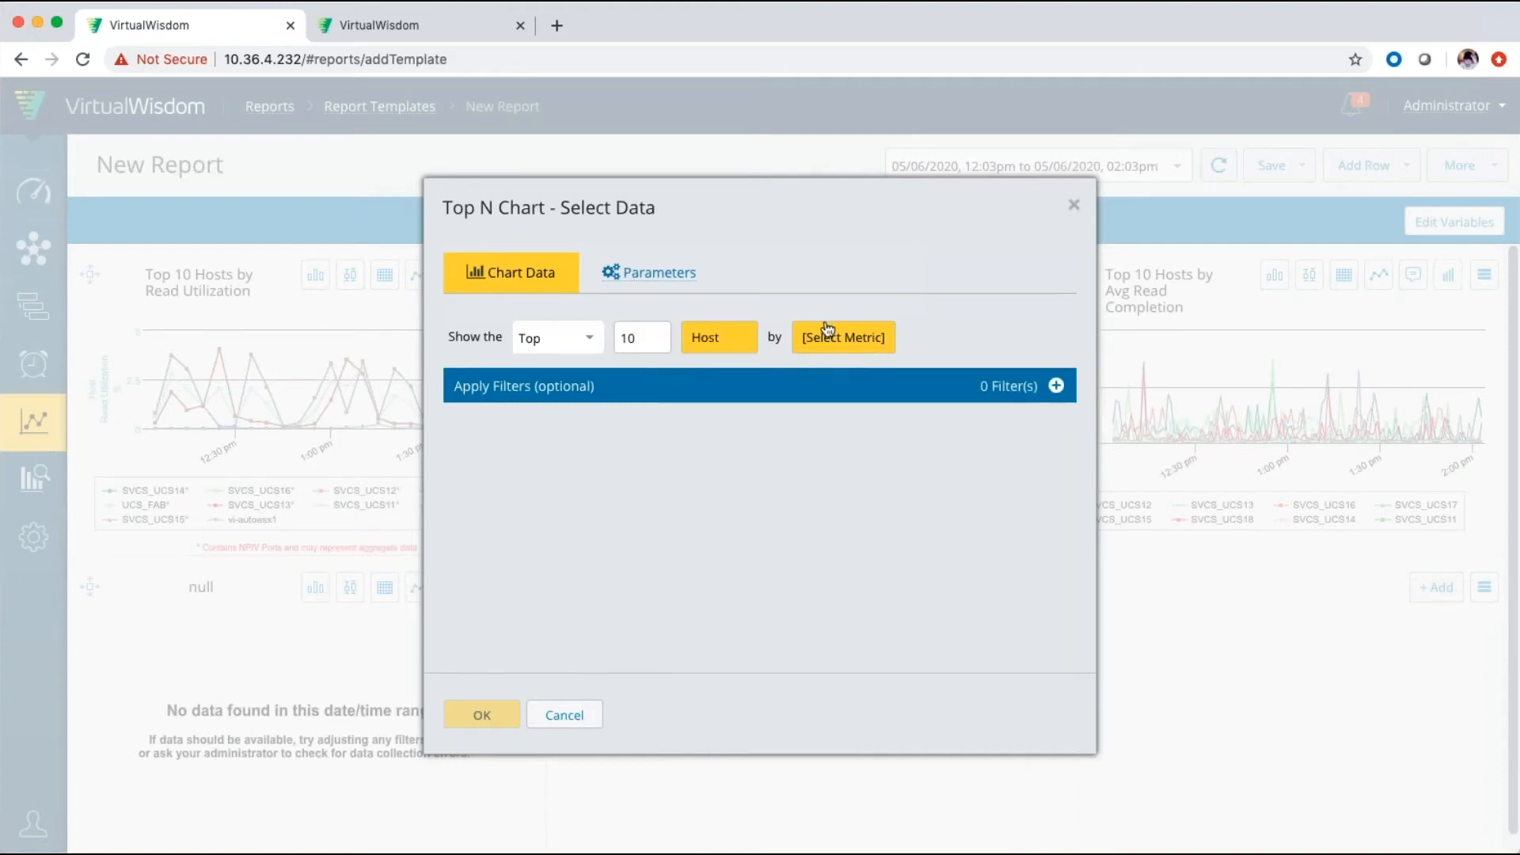
click(827, 331)
text(re)
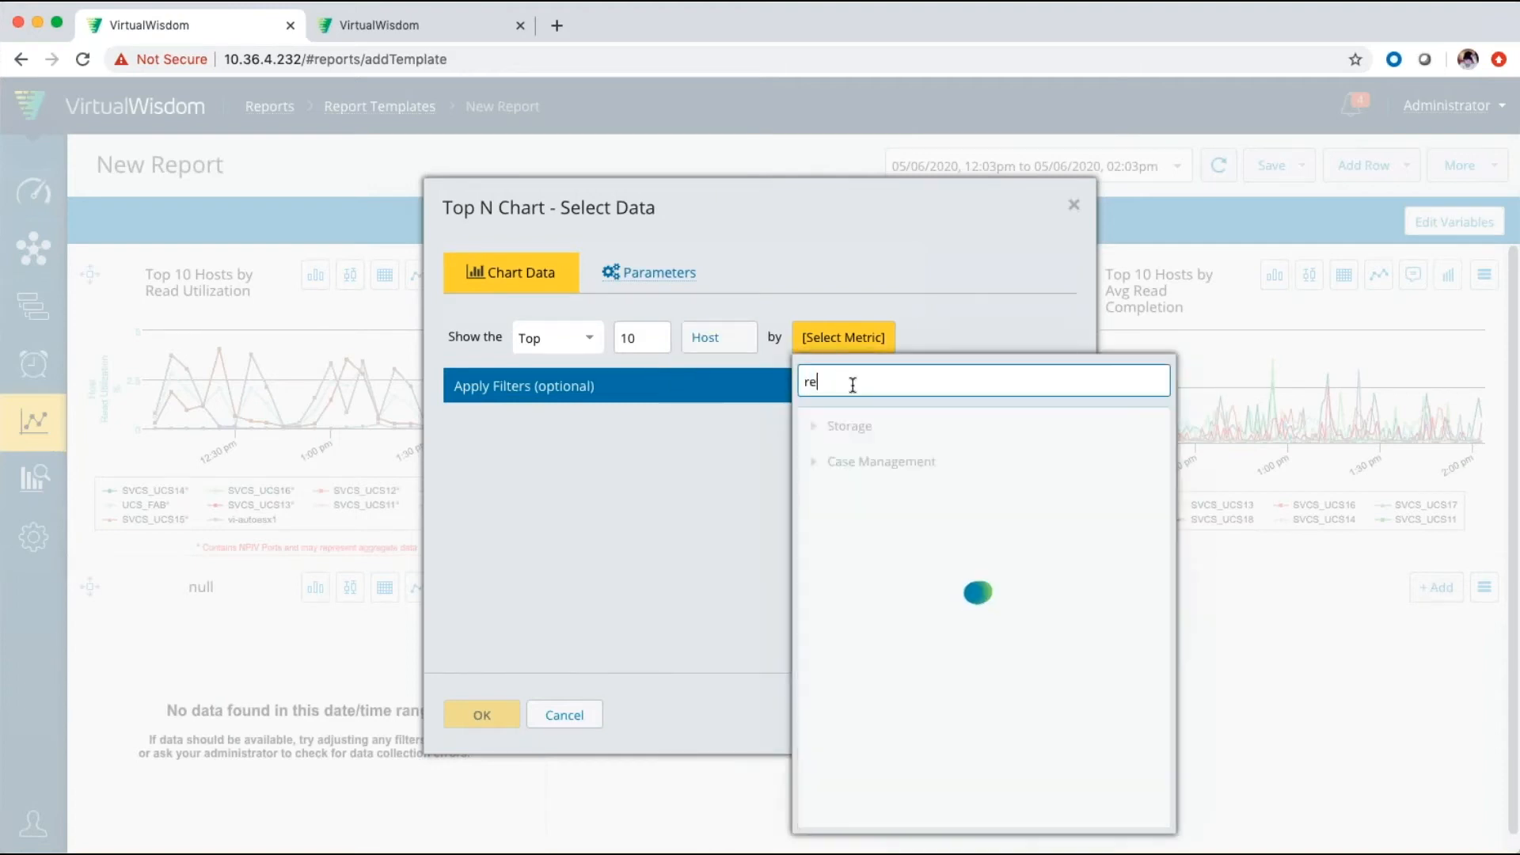
text(ad)
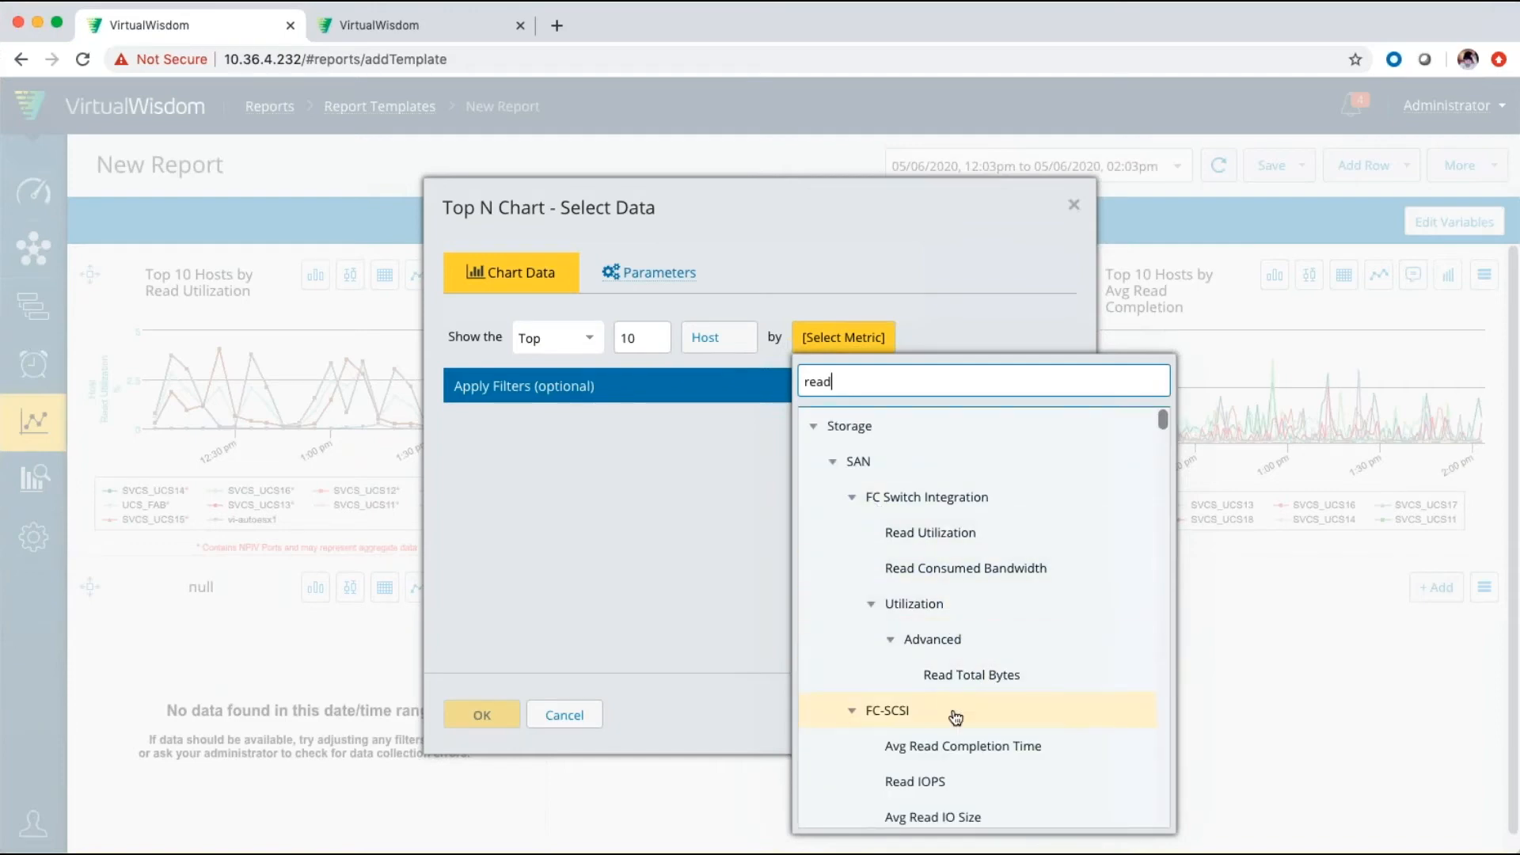
click(957, 749)
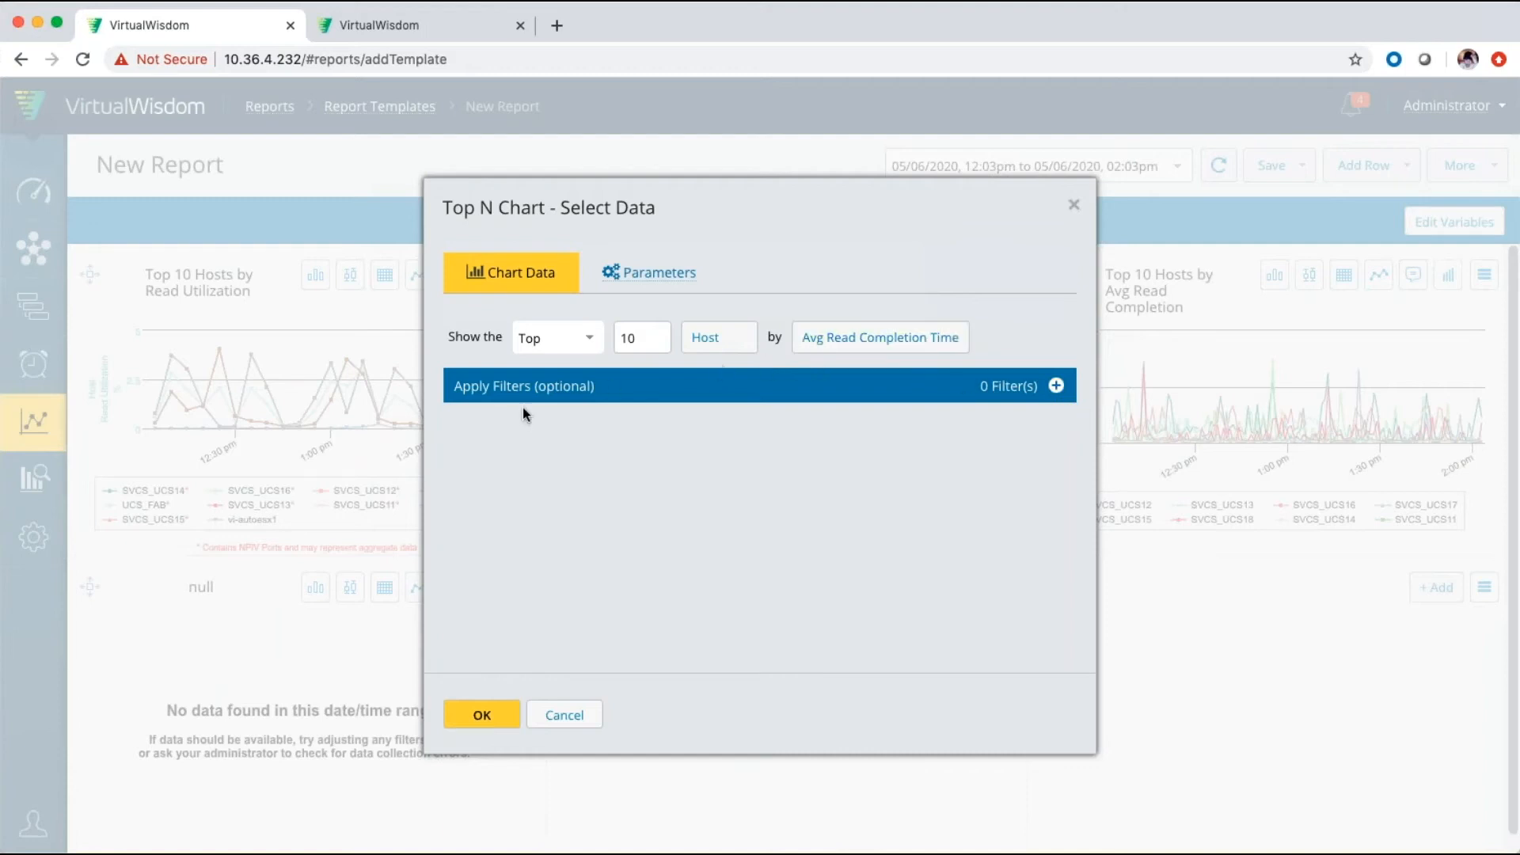
Step: Filter the new chart to include only the hosts vi-autoesx1 and UCS_FAB, and apply the chart settings
click(1057, 387)
click(1104, 438)
click(621, 455)
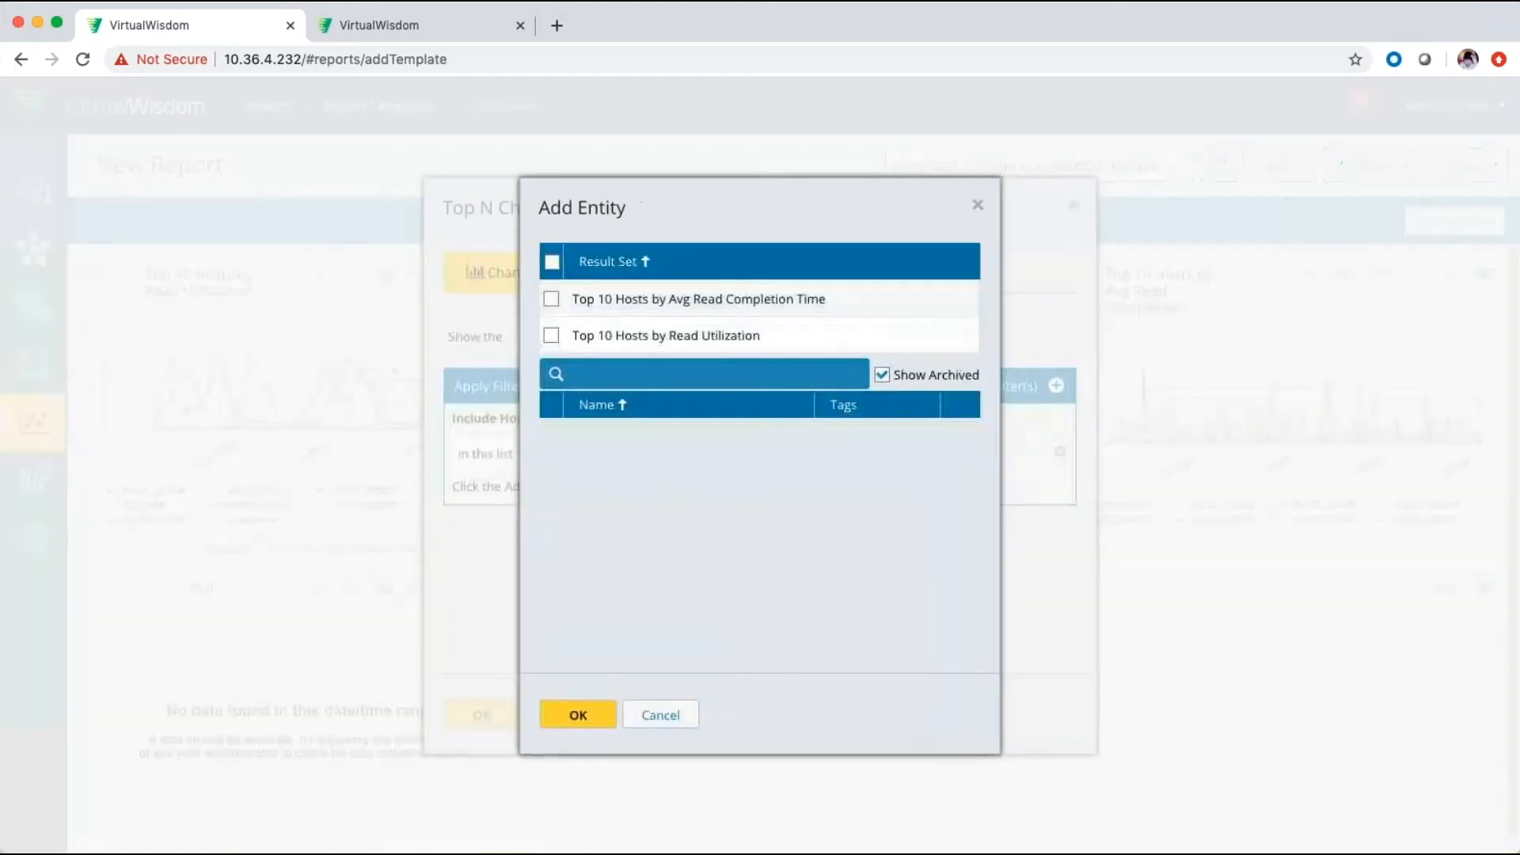
scroll(622, 514, down, 5)
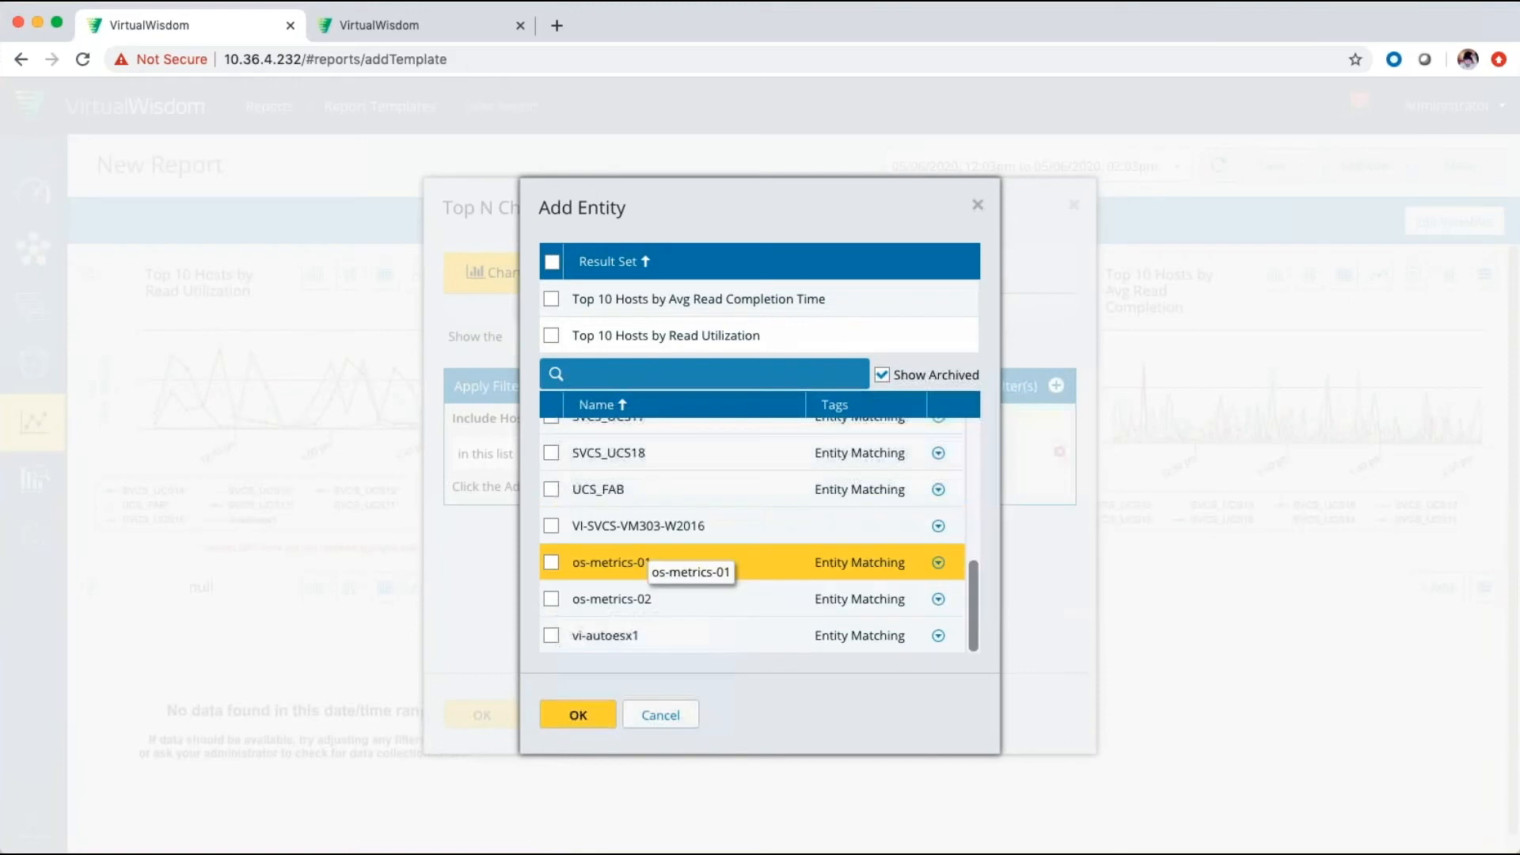
click(552, 637)
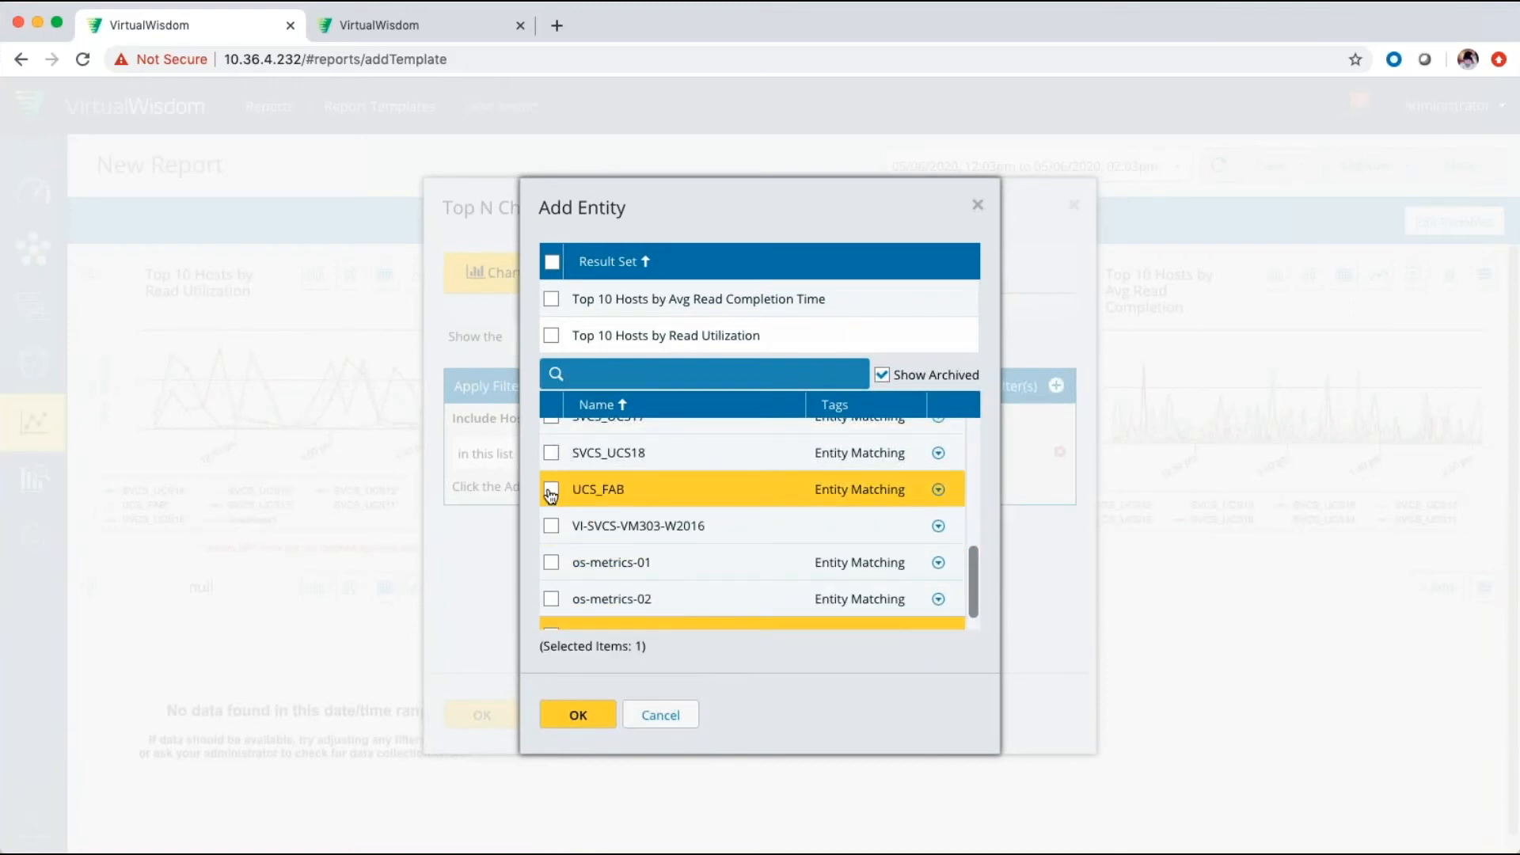
click(551, 494)
scroll(562, 570, down, 1)
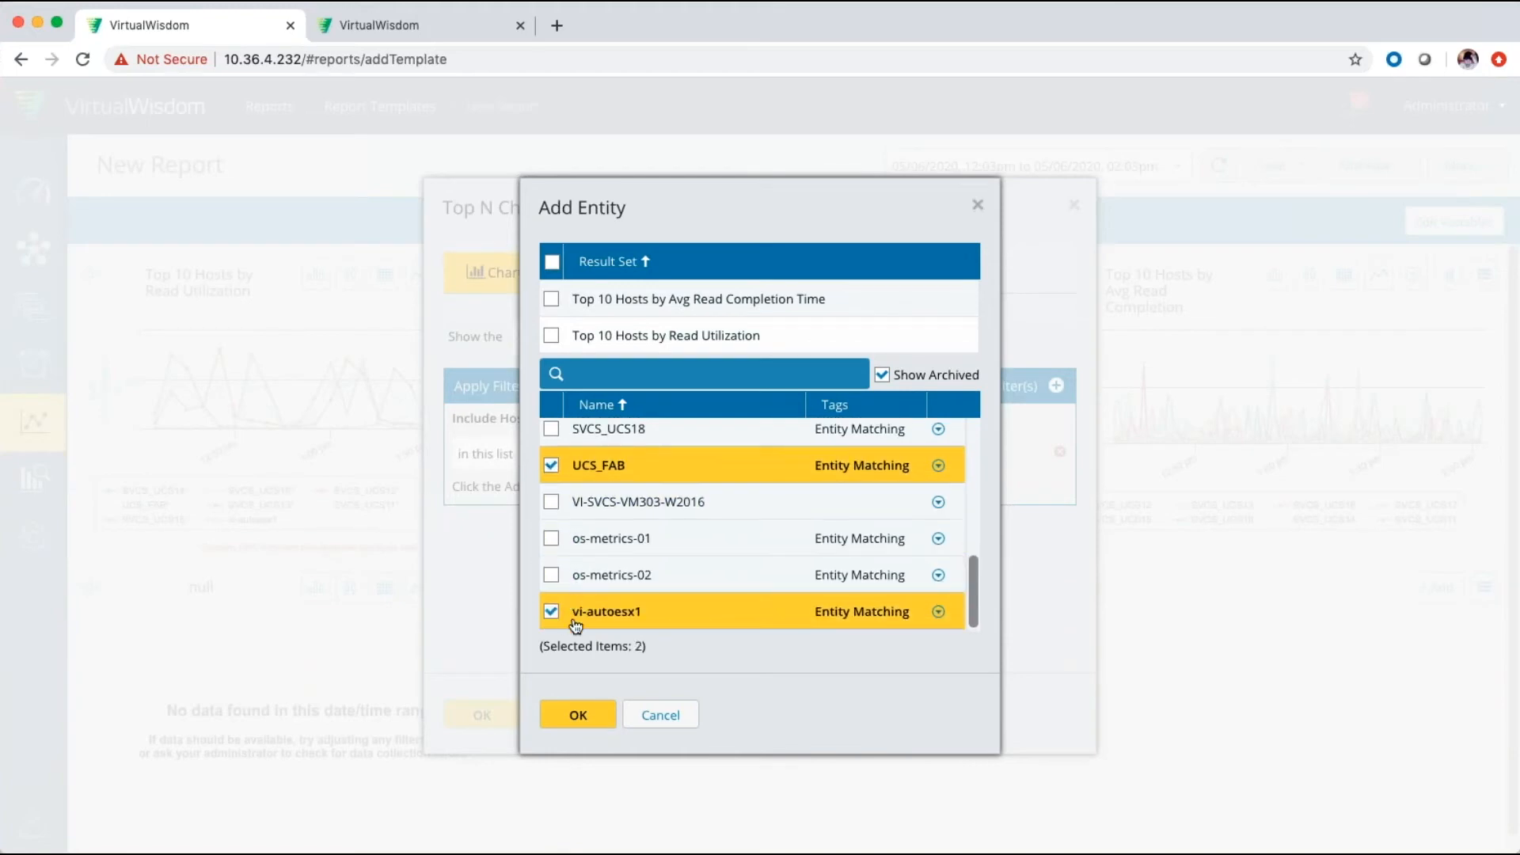
click(578, 717)
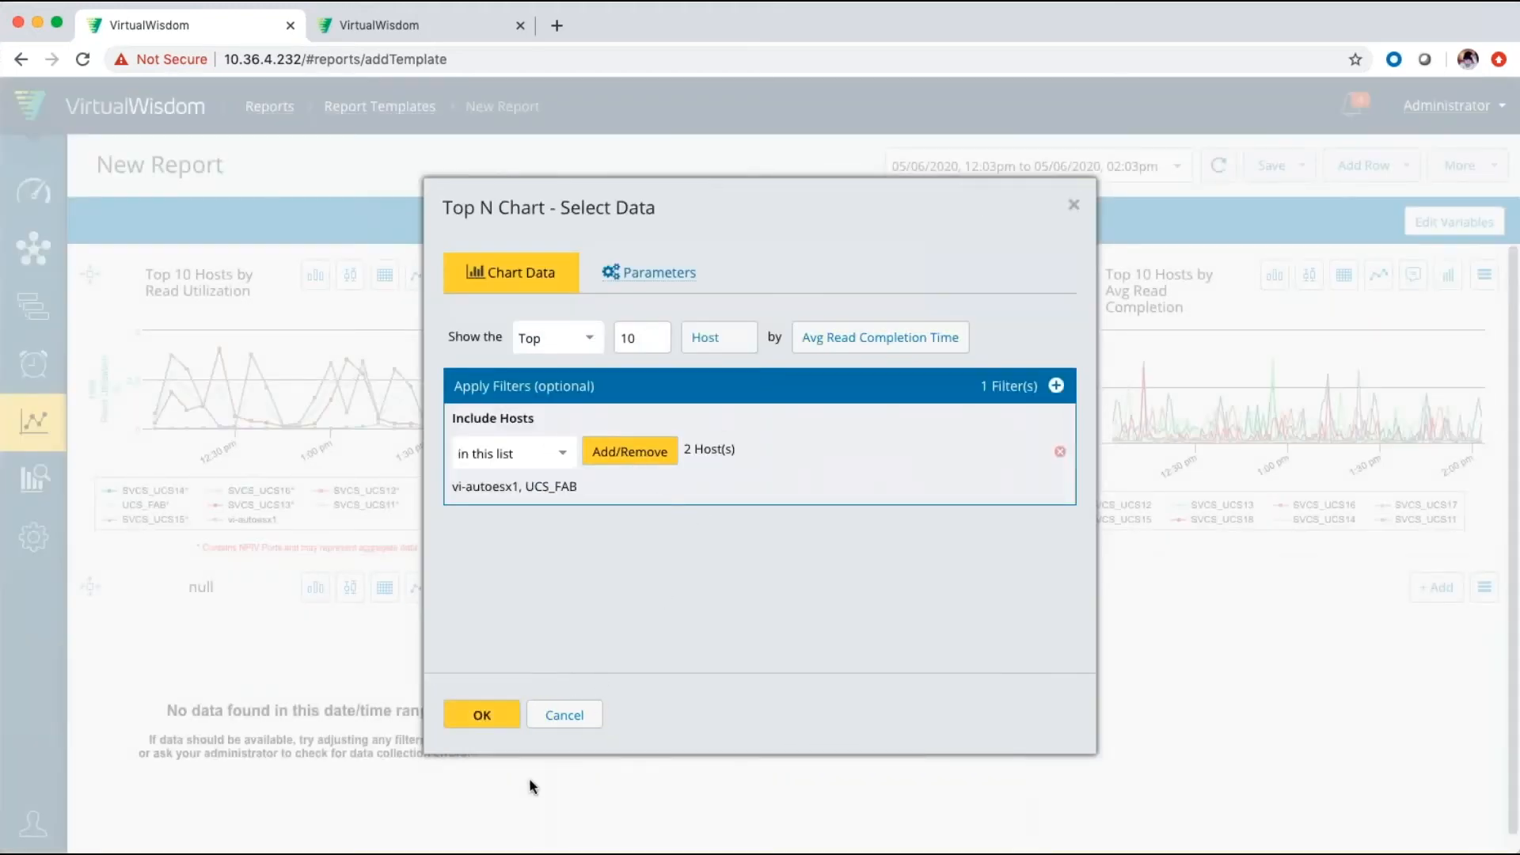
click(482, 716)
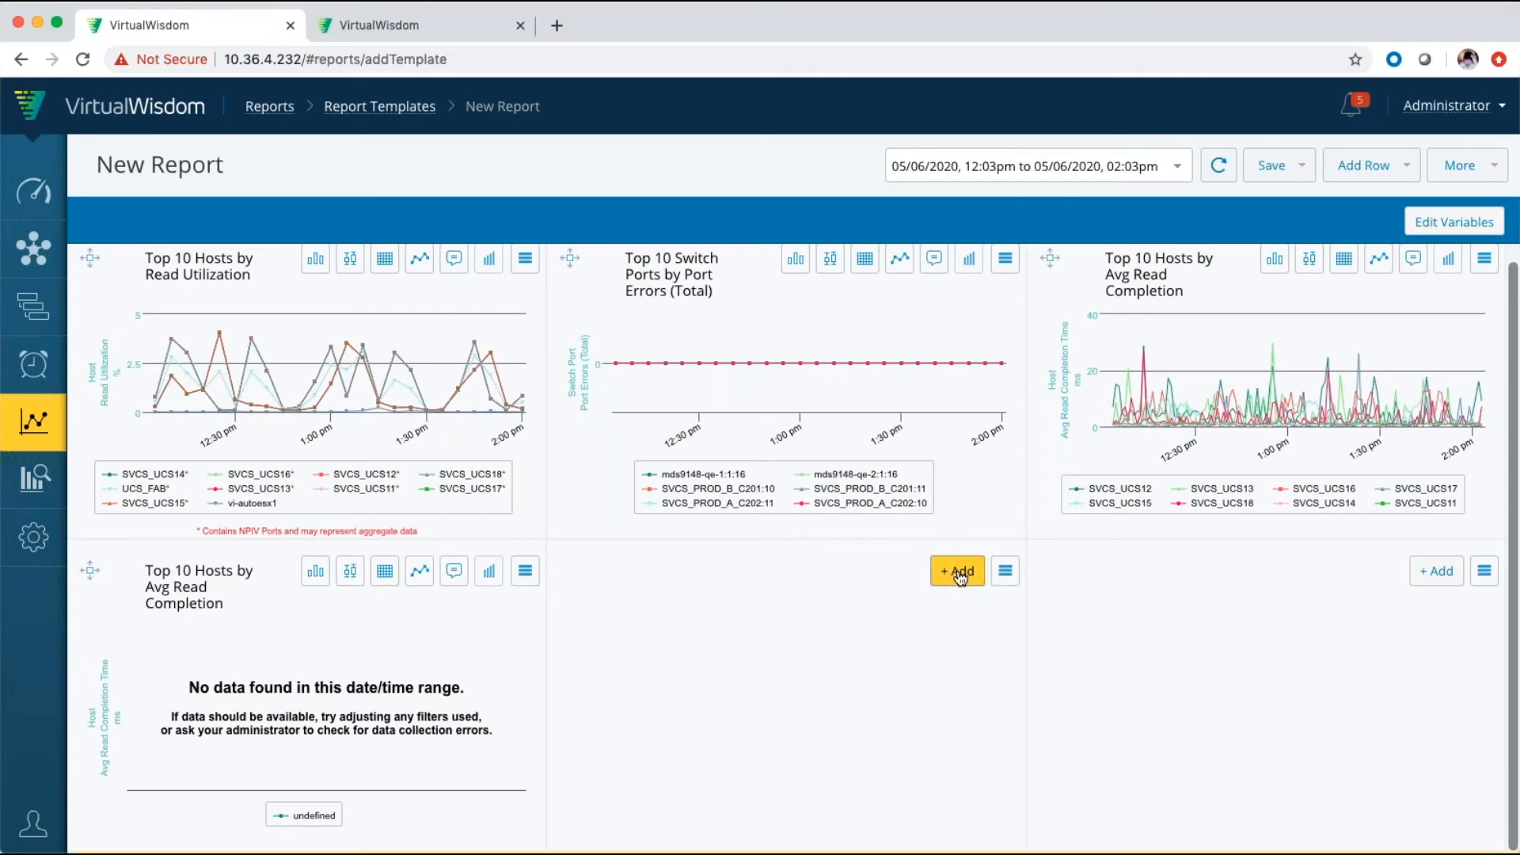
Step: Add a Top N Trend chart of the top 10 HBA Ports by Read Utilization to the lower row's second cell
click(962, 572)
click(553, 530)
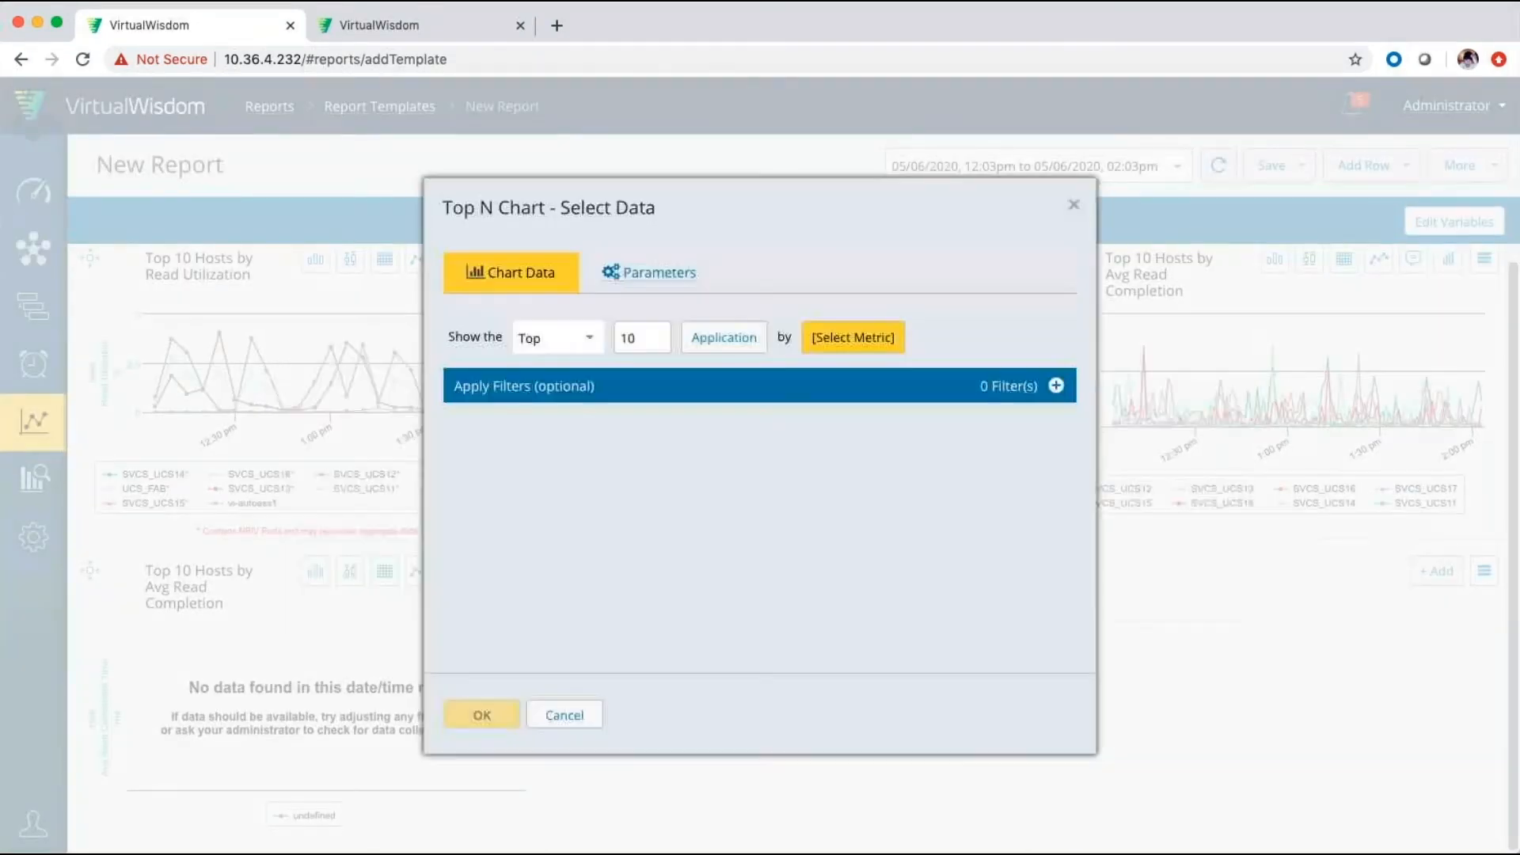
click(708, 345)
text(hba)
click(801, 564)
click(867, 337)
text(read)
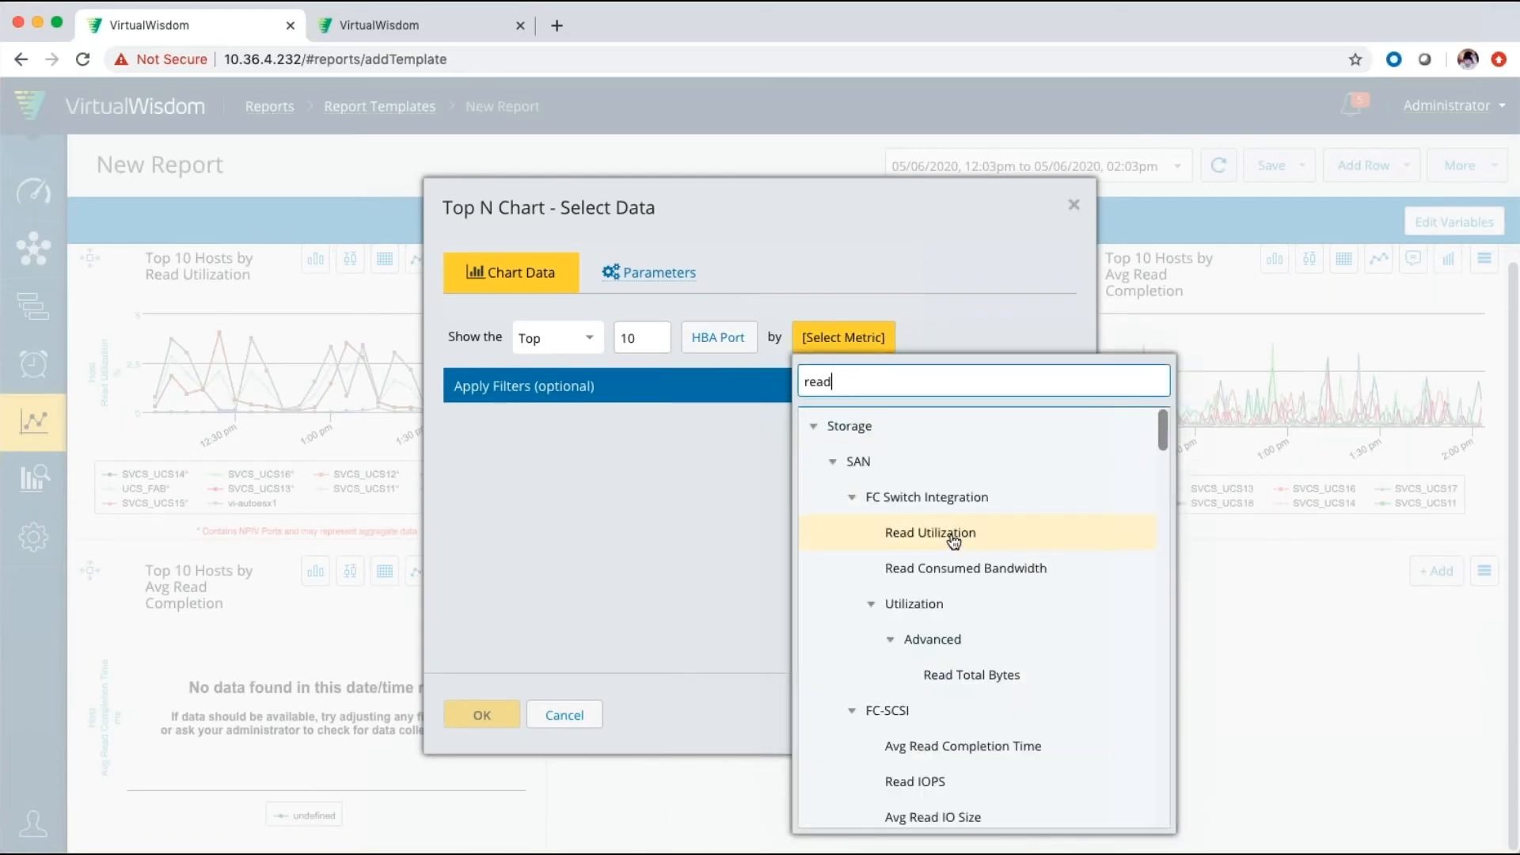
click(953, 541)
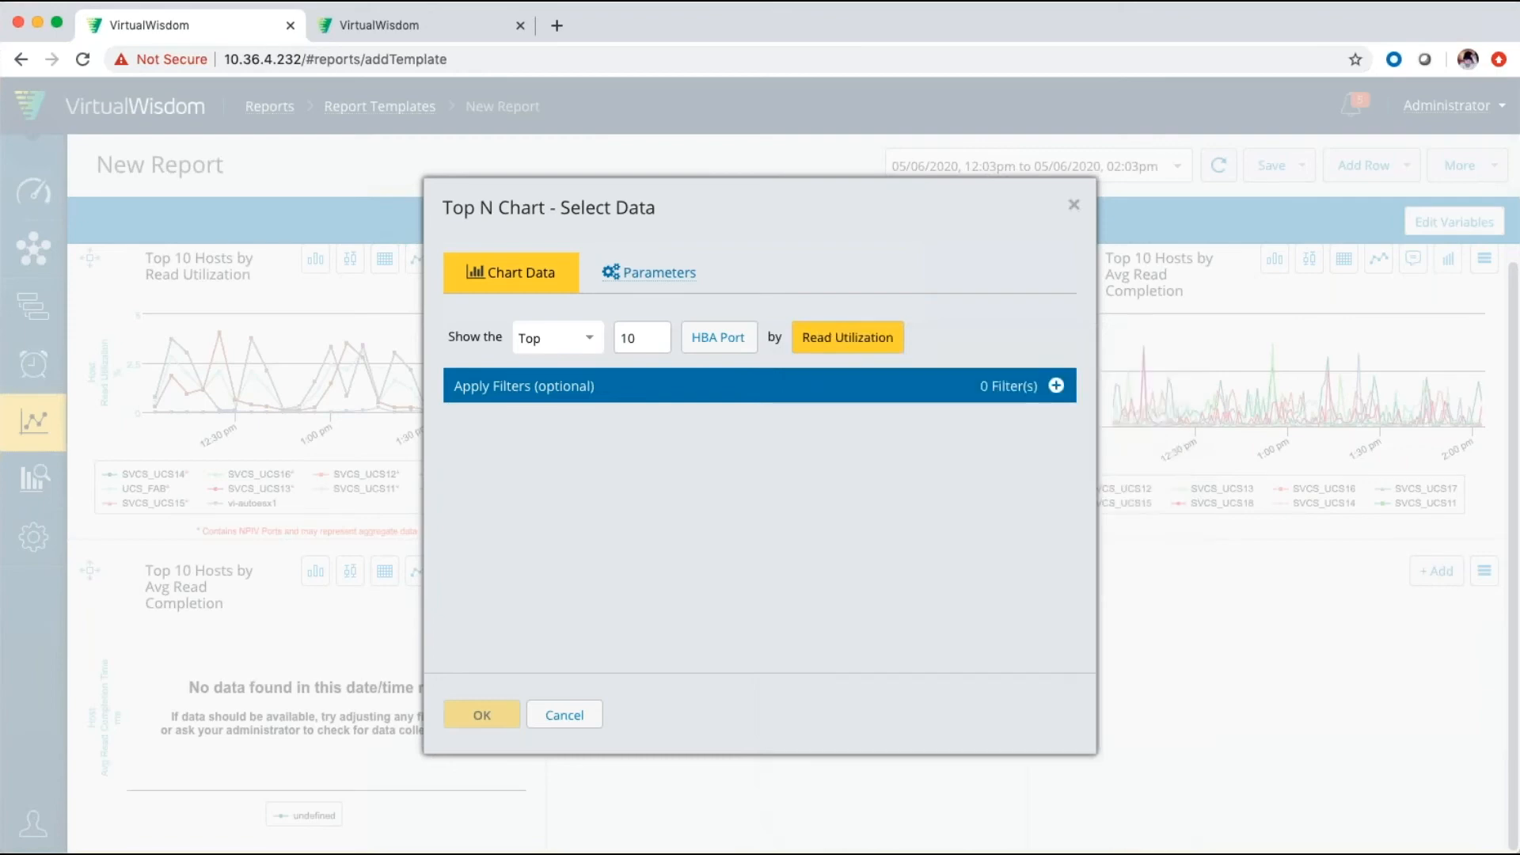
Step: Filter the HBA ports' Read Utilization calculation to hosts in the Top 10 Hosts by Read Utilization result set and apply the chart settings
click(1057, 386)
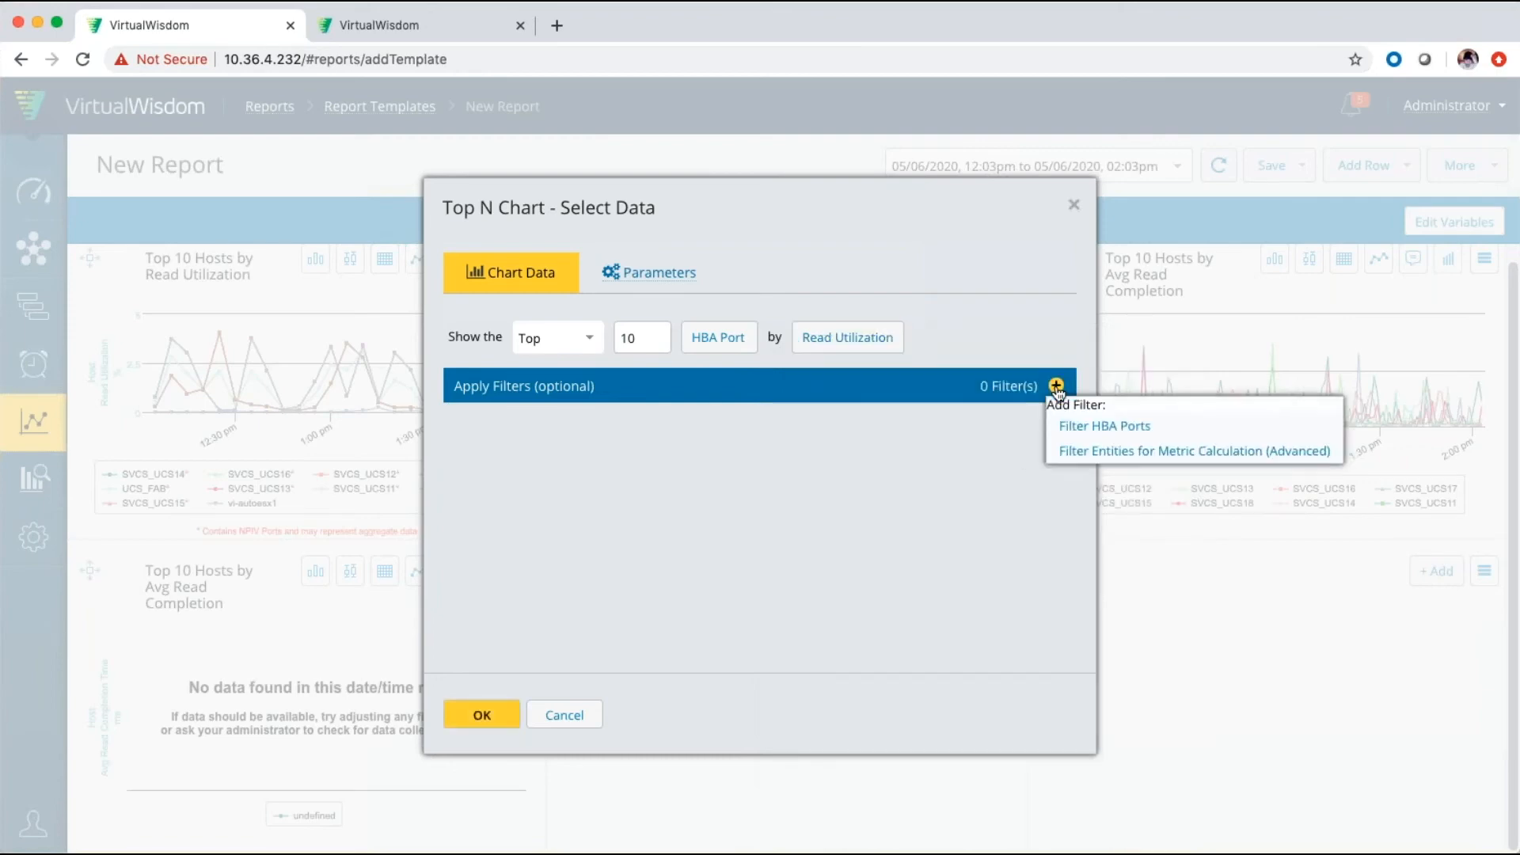
click(1115, 453)
click(498, 457)
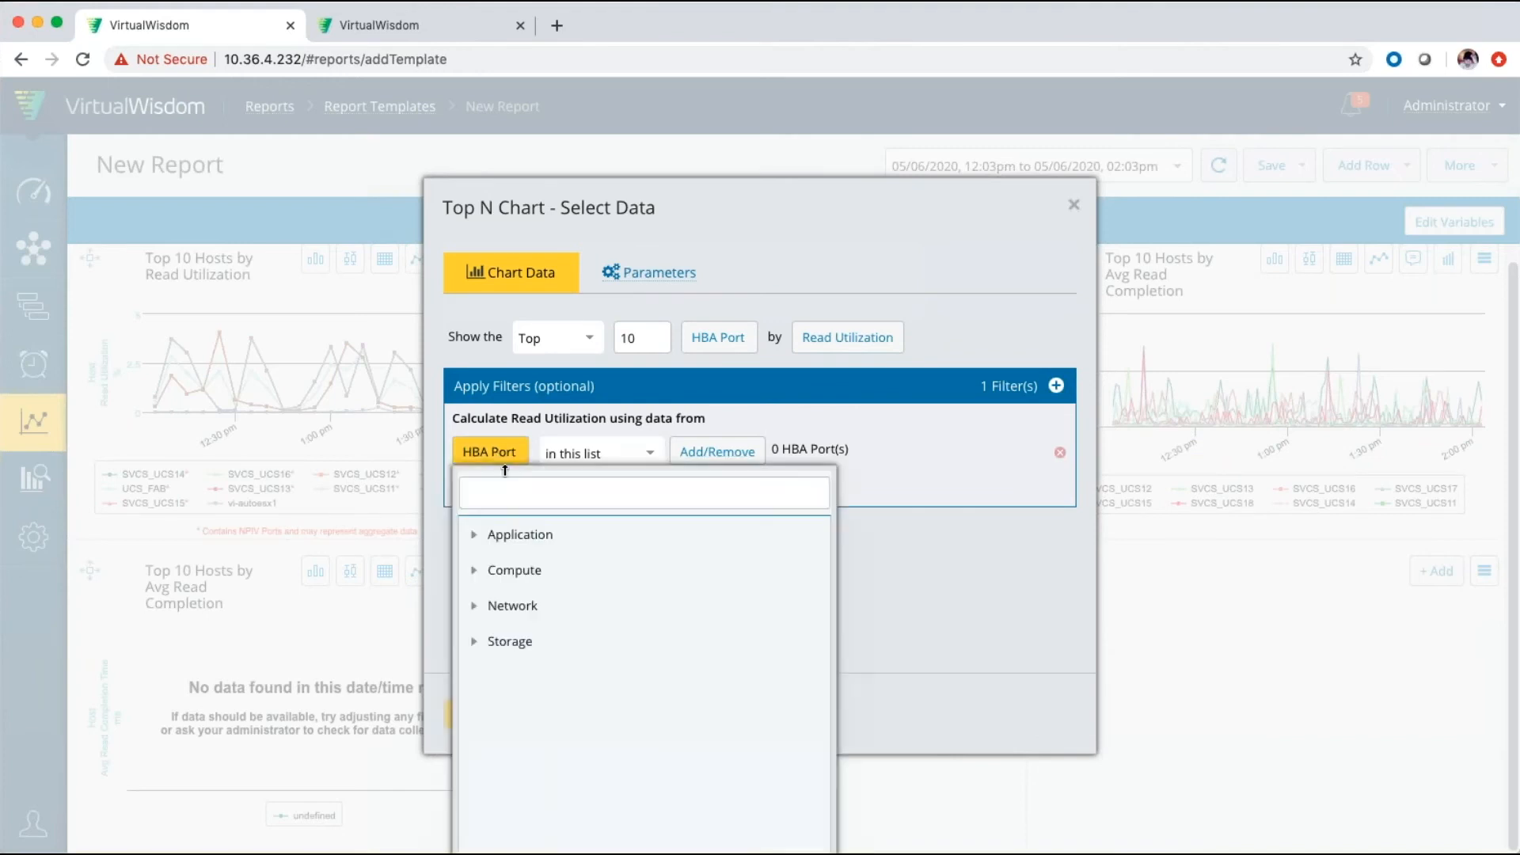
click(510, 493)
text(host)
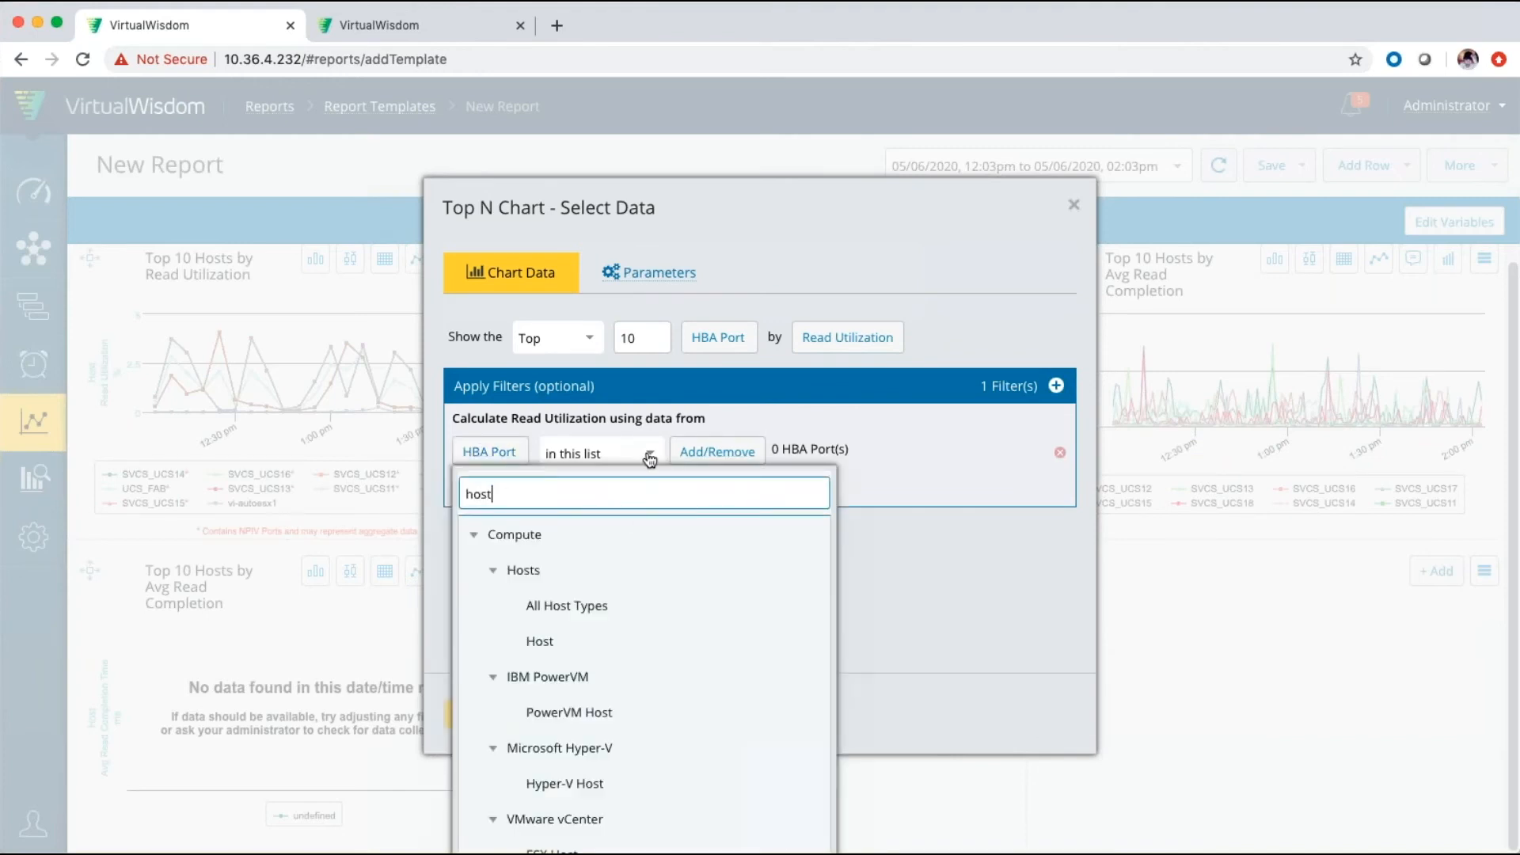
click(553, 639)
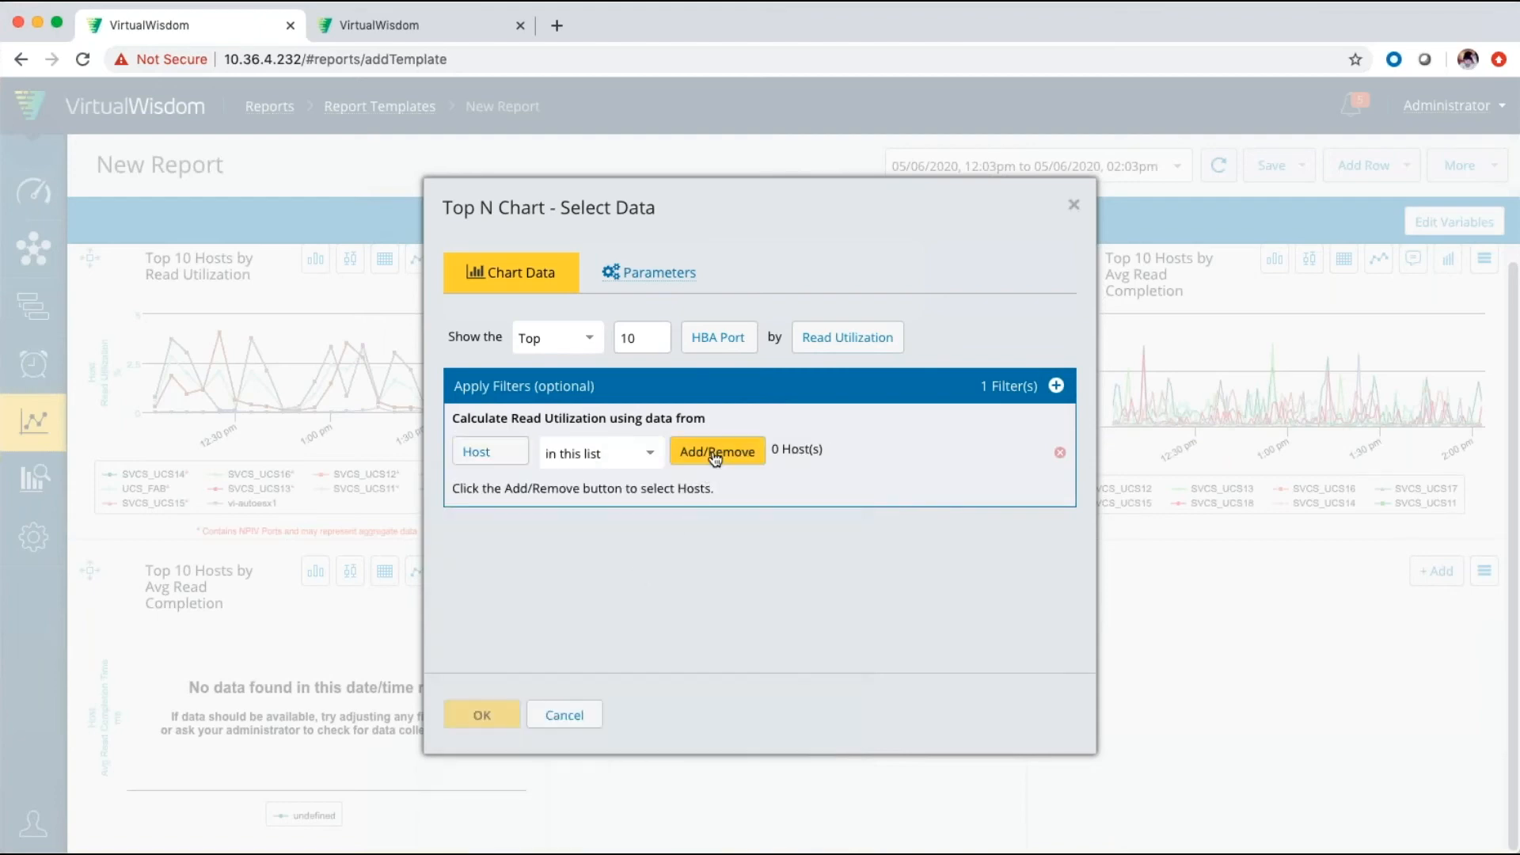
click(715, 458)
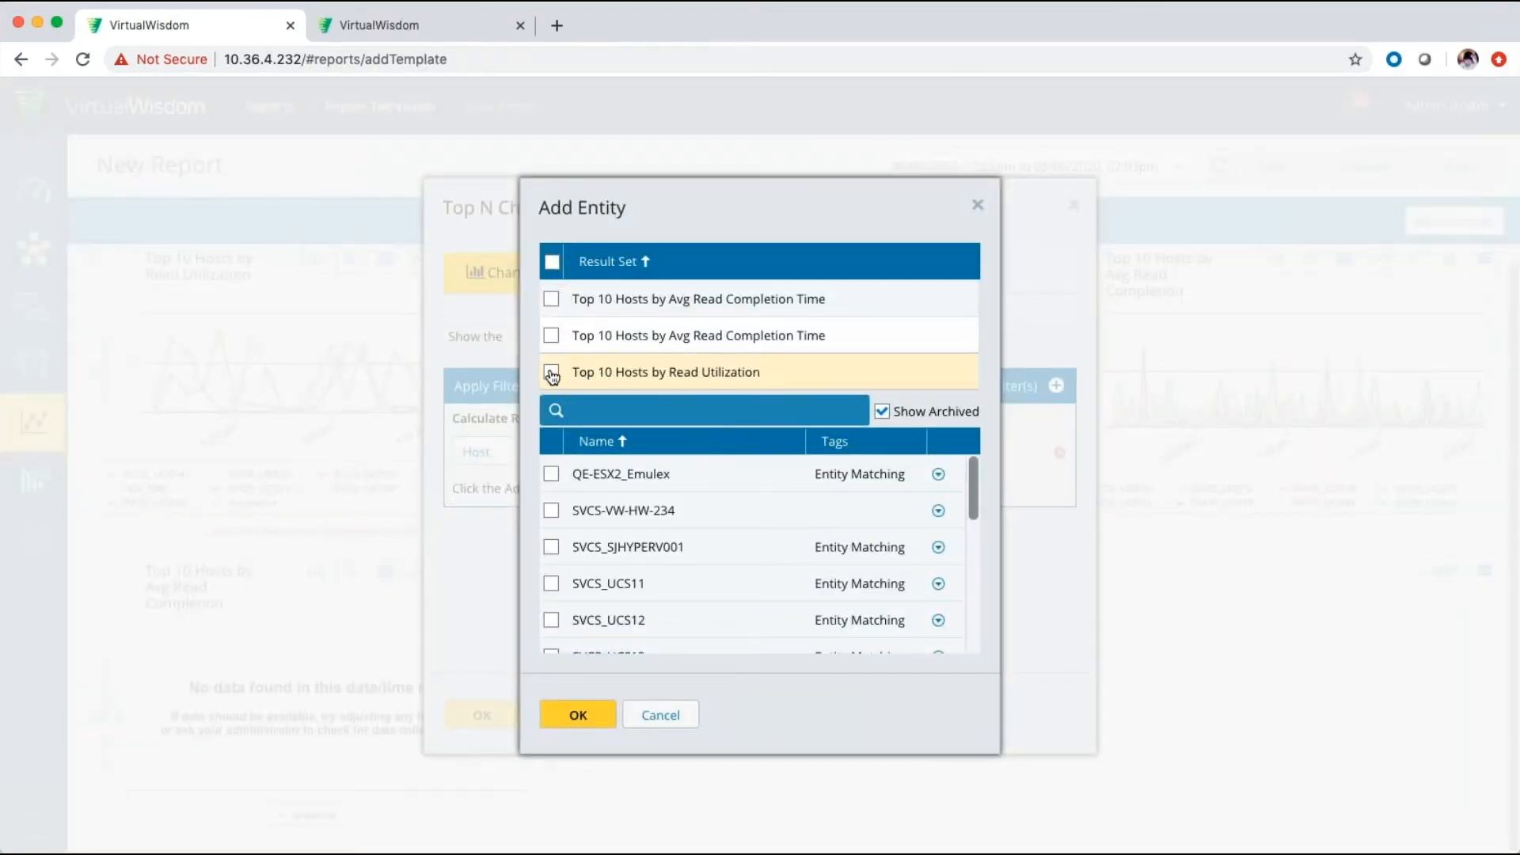
click(552, 373)
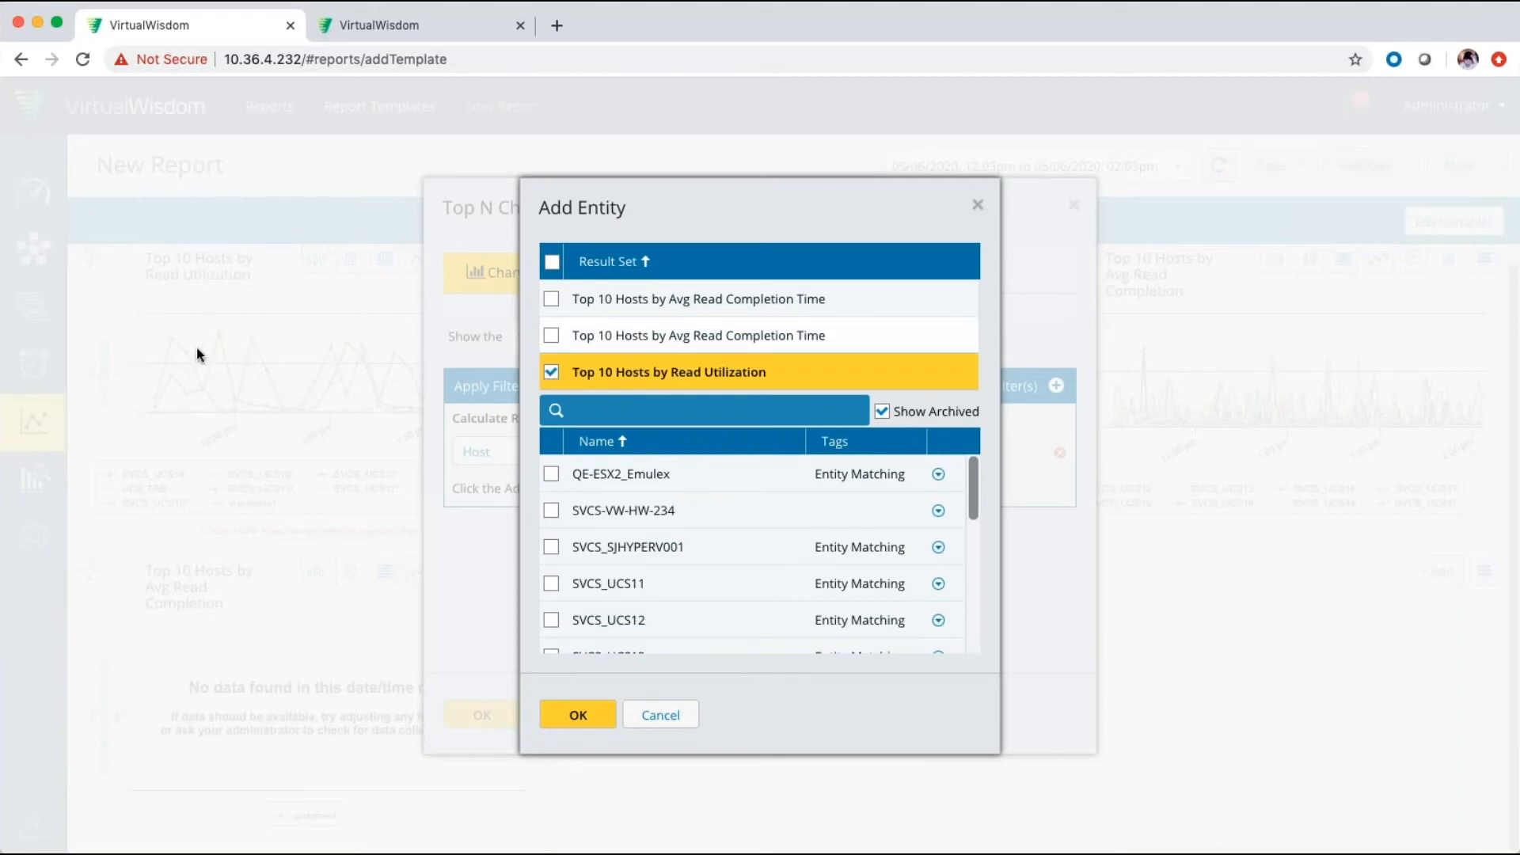
click(563, 720)
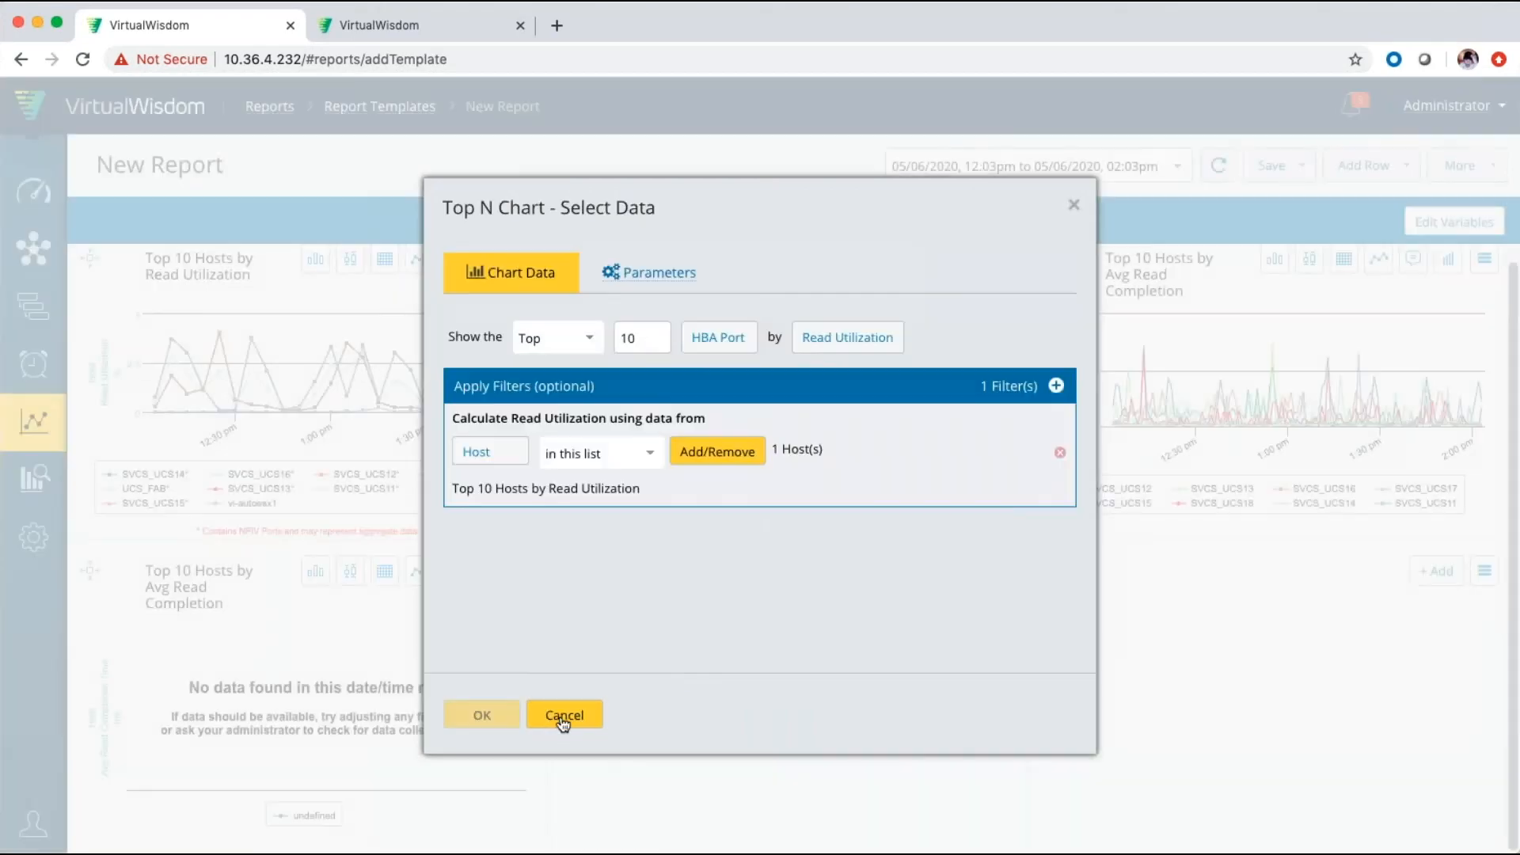
click(478, 716)
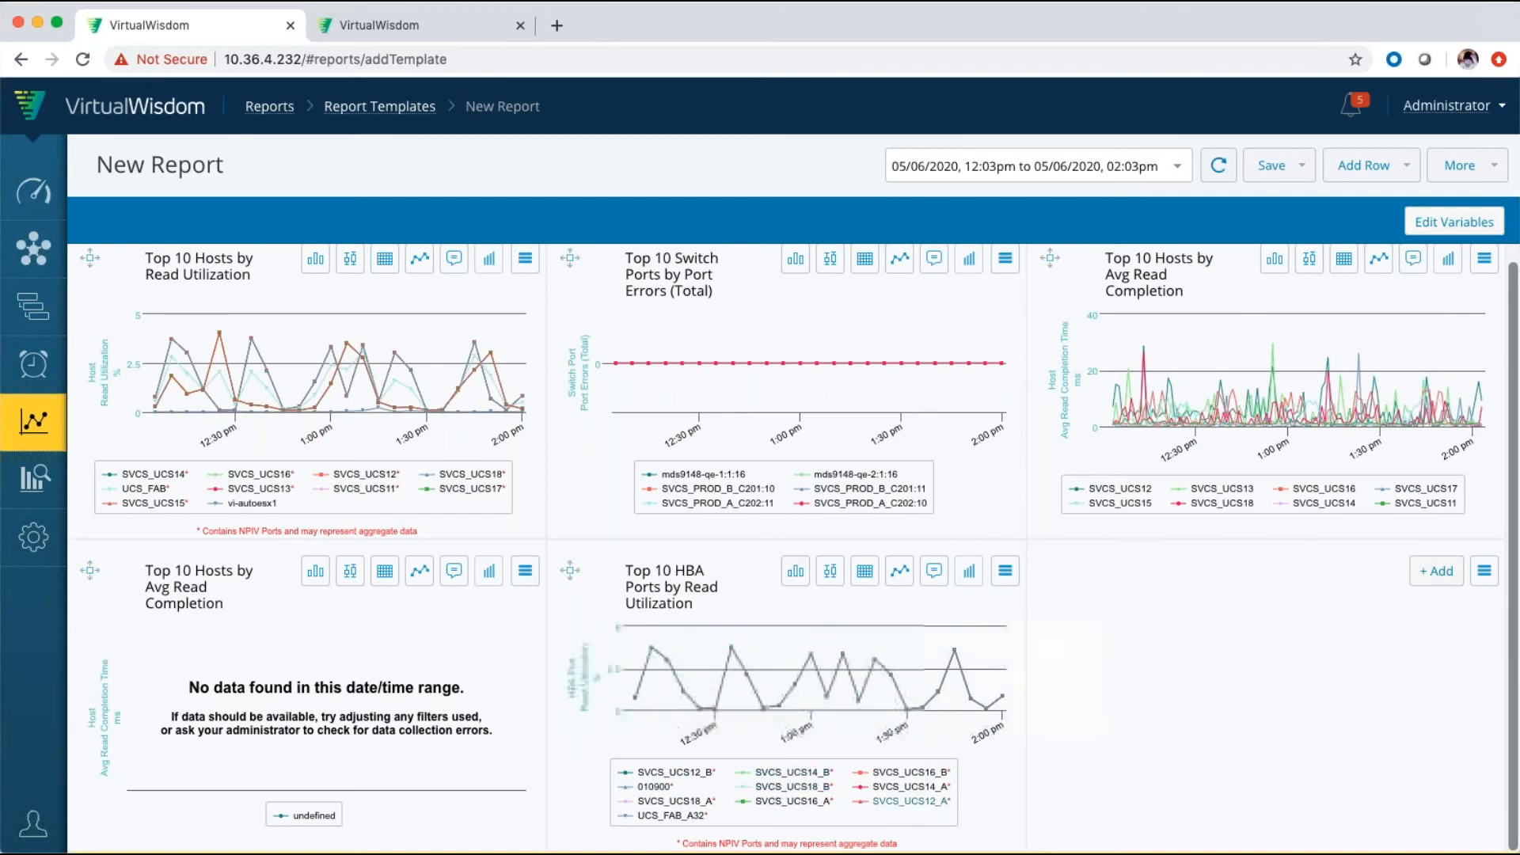
Step: Add a Top N Trend chart of the top 10 ESX Hosts by CPU Utilization to the lower row's third cell
click(1440, 583)
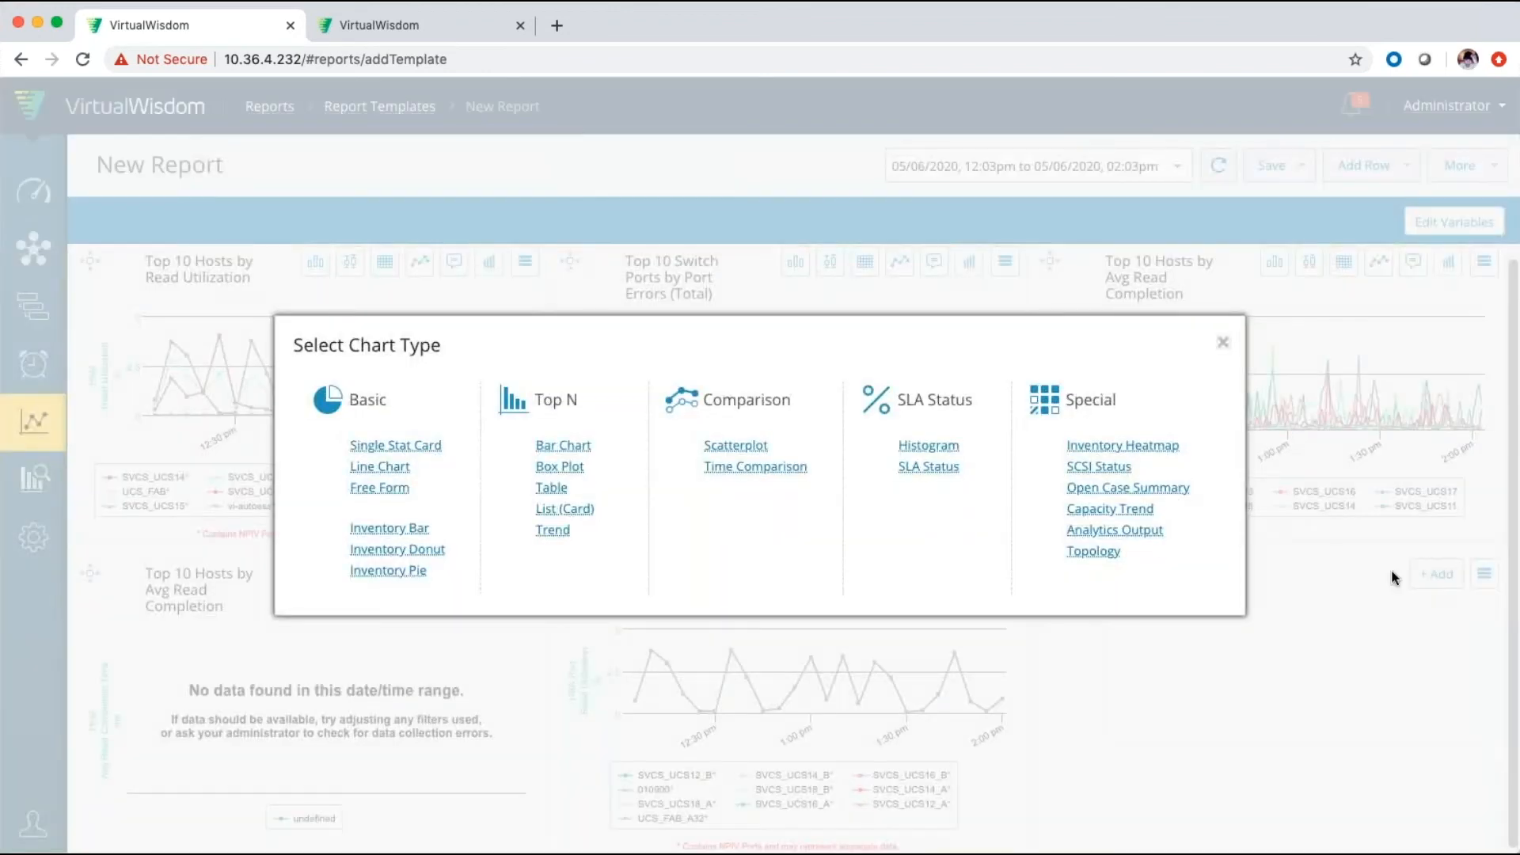
click(552, 530)
click(718, 343)
text(esxh)
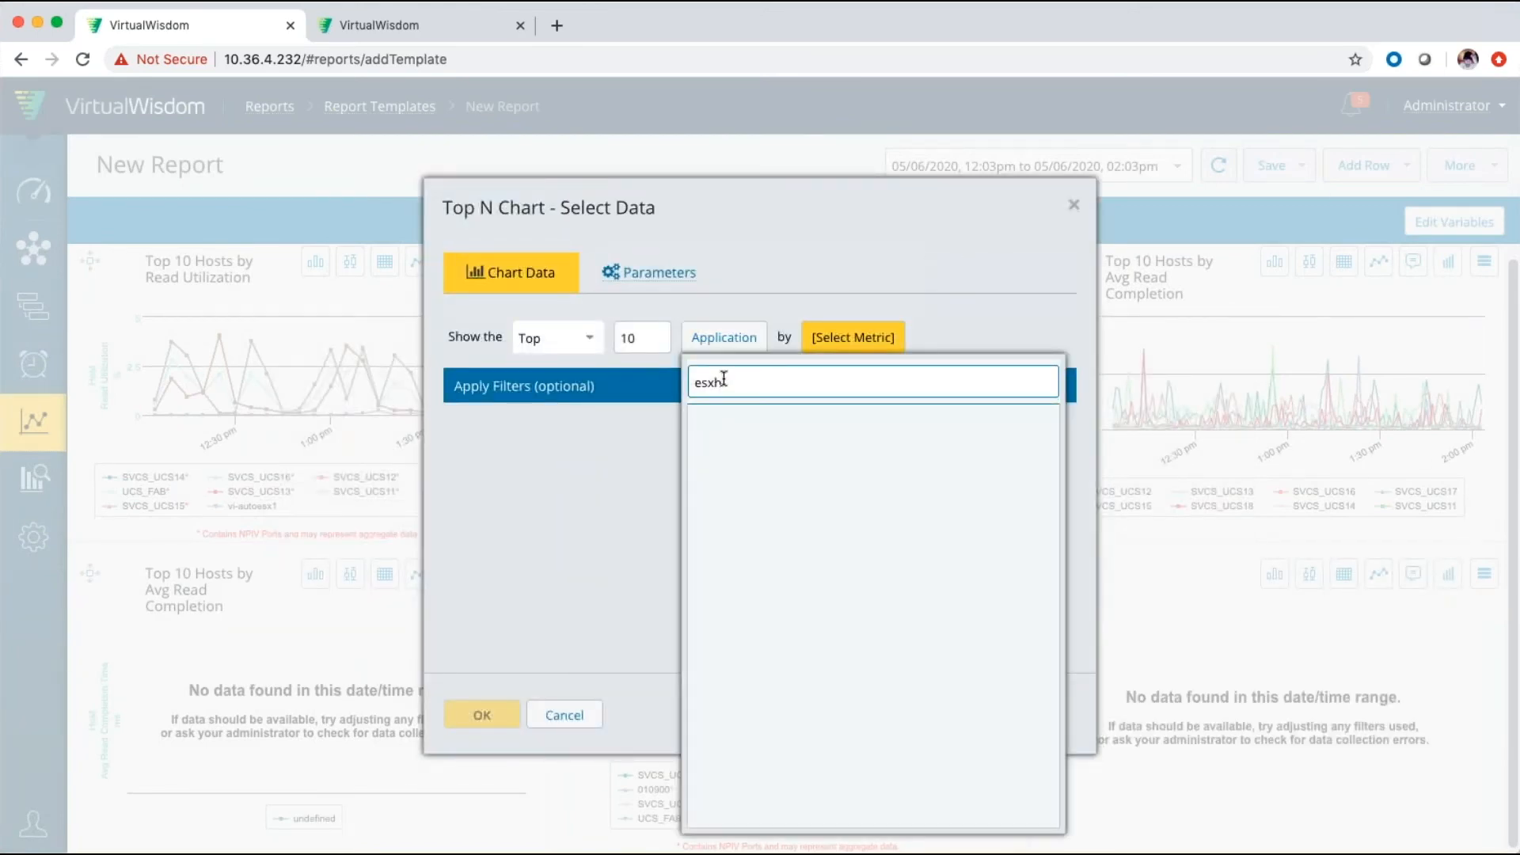
key(BackSpace)
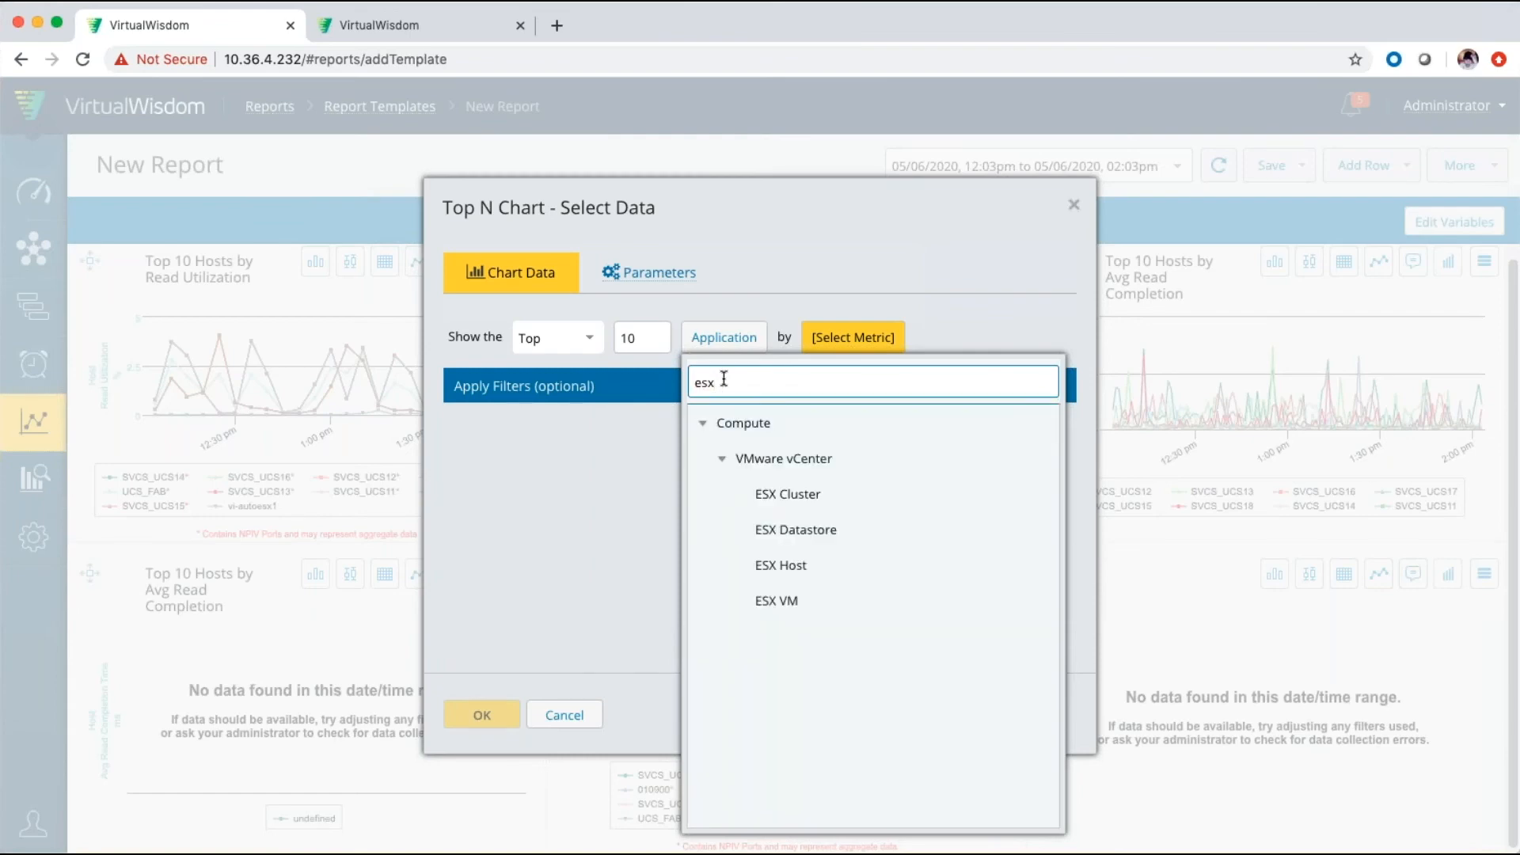
click(801, 569)
click(847, 341)
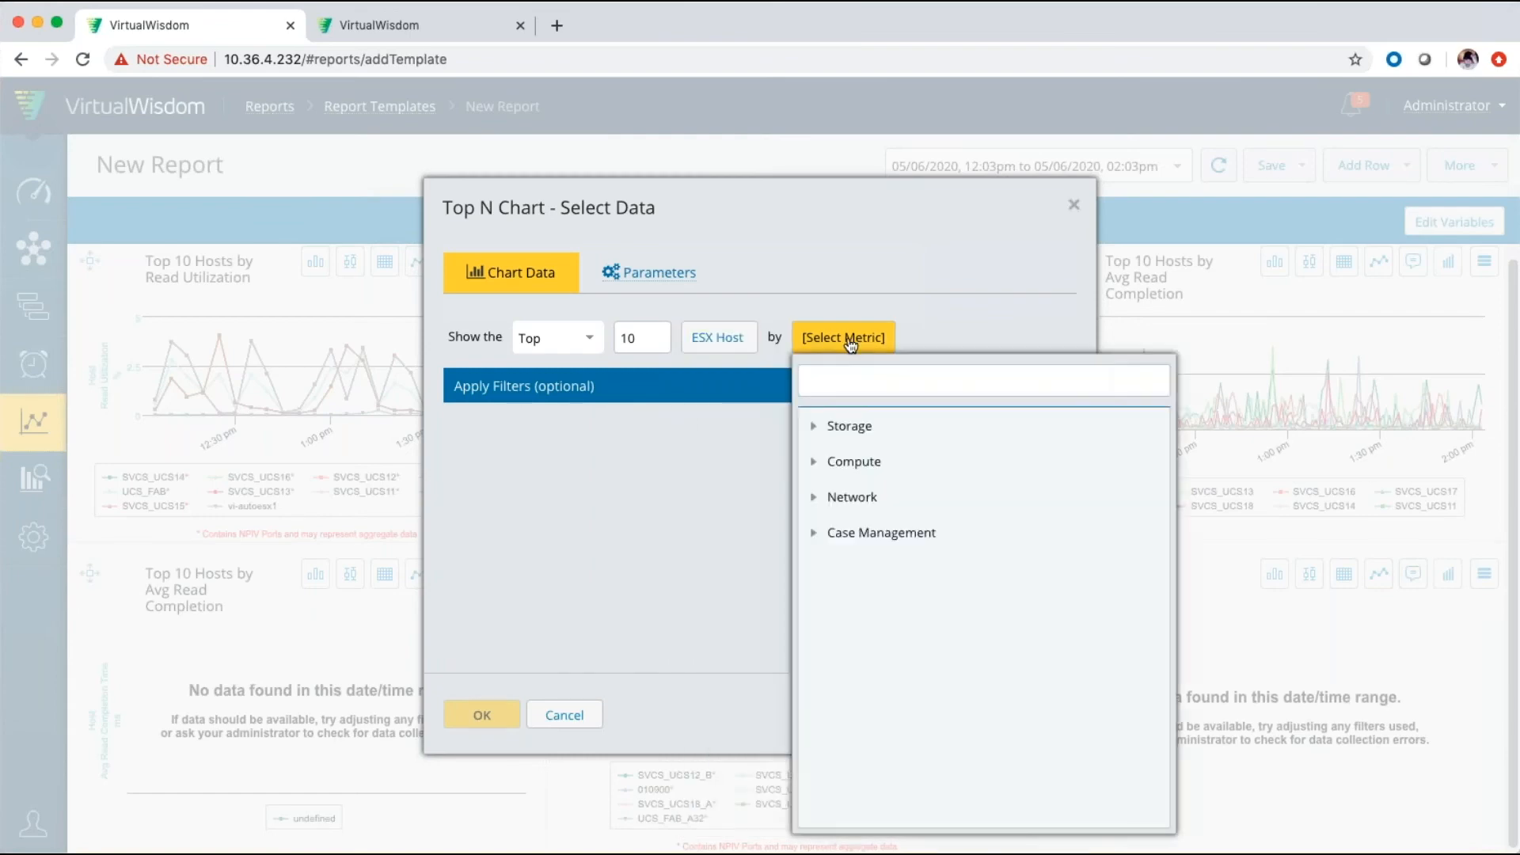
click(855, 381)
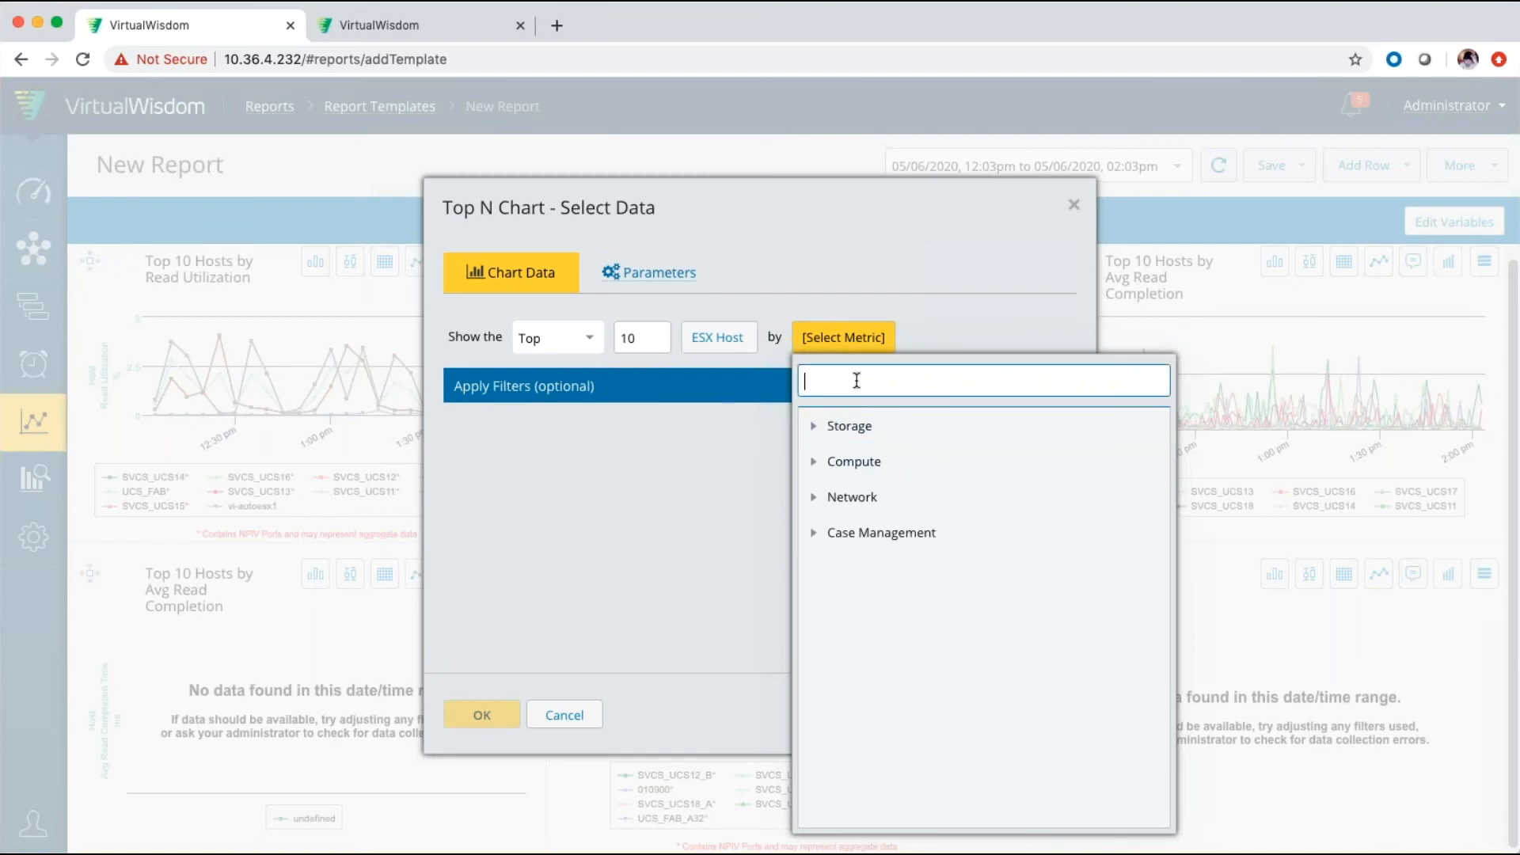
text(c)
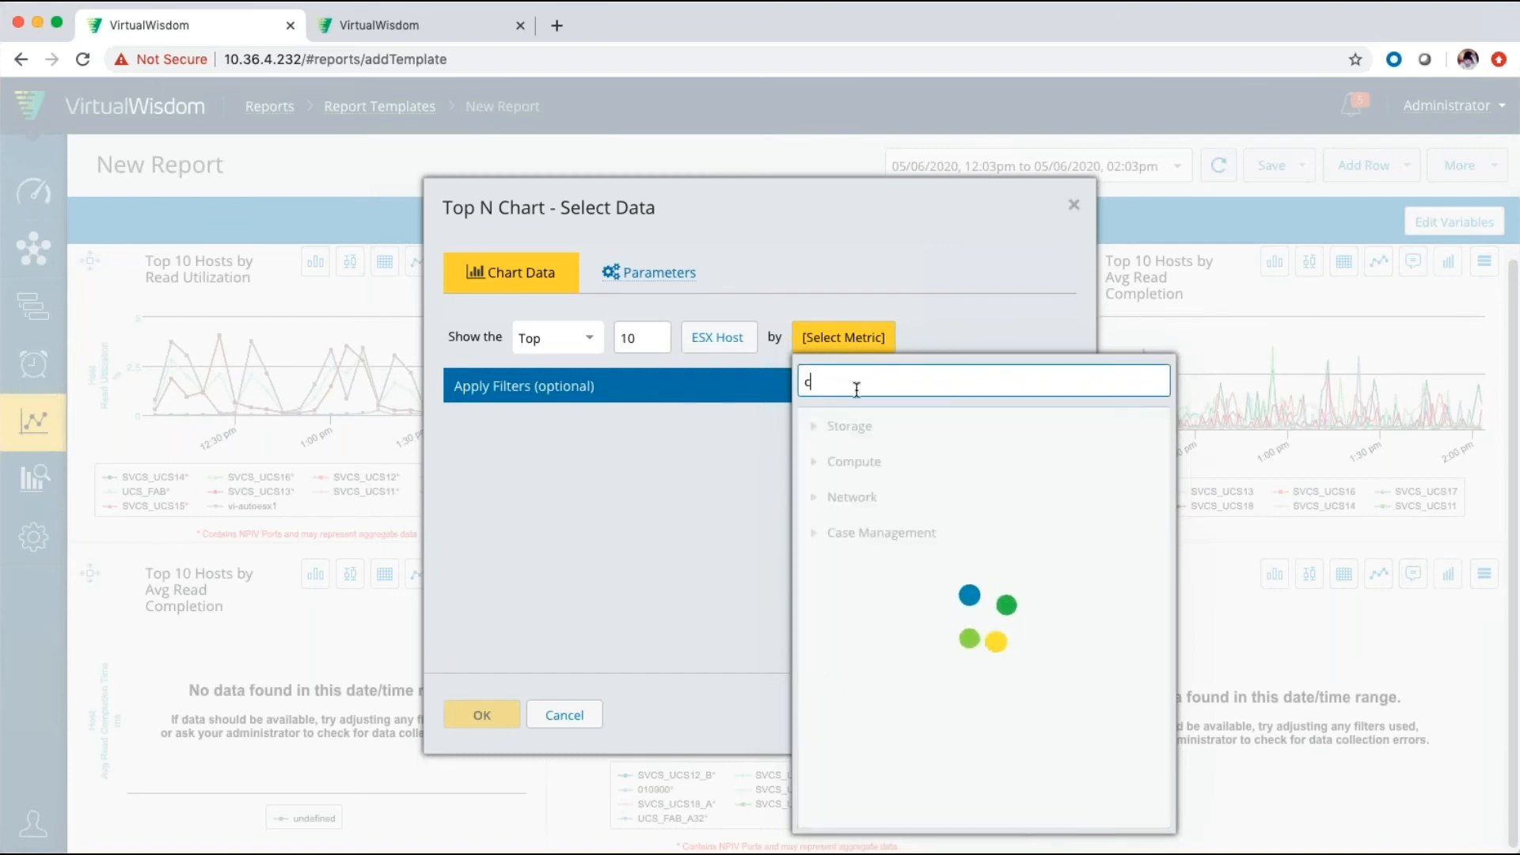
text(pu)
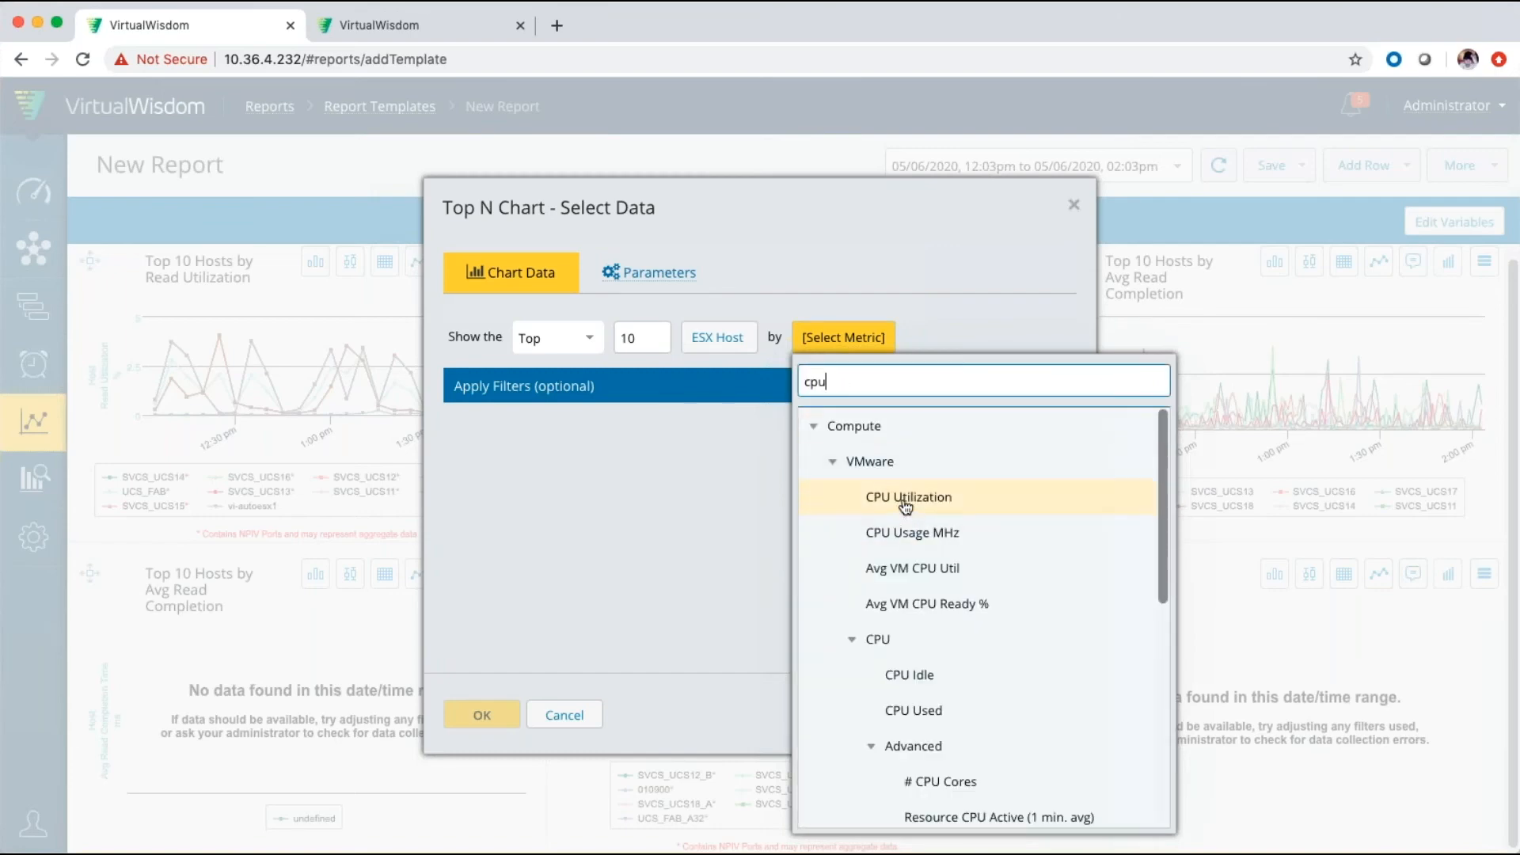
click(894, 497)
Step: Add an ESX Hosts filter to the CPU Utilization chart that includes hosts related to the HBA Port entity type
click(1056, 387)
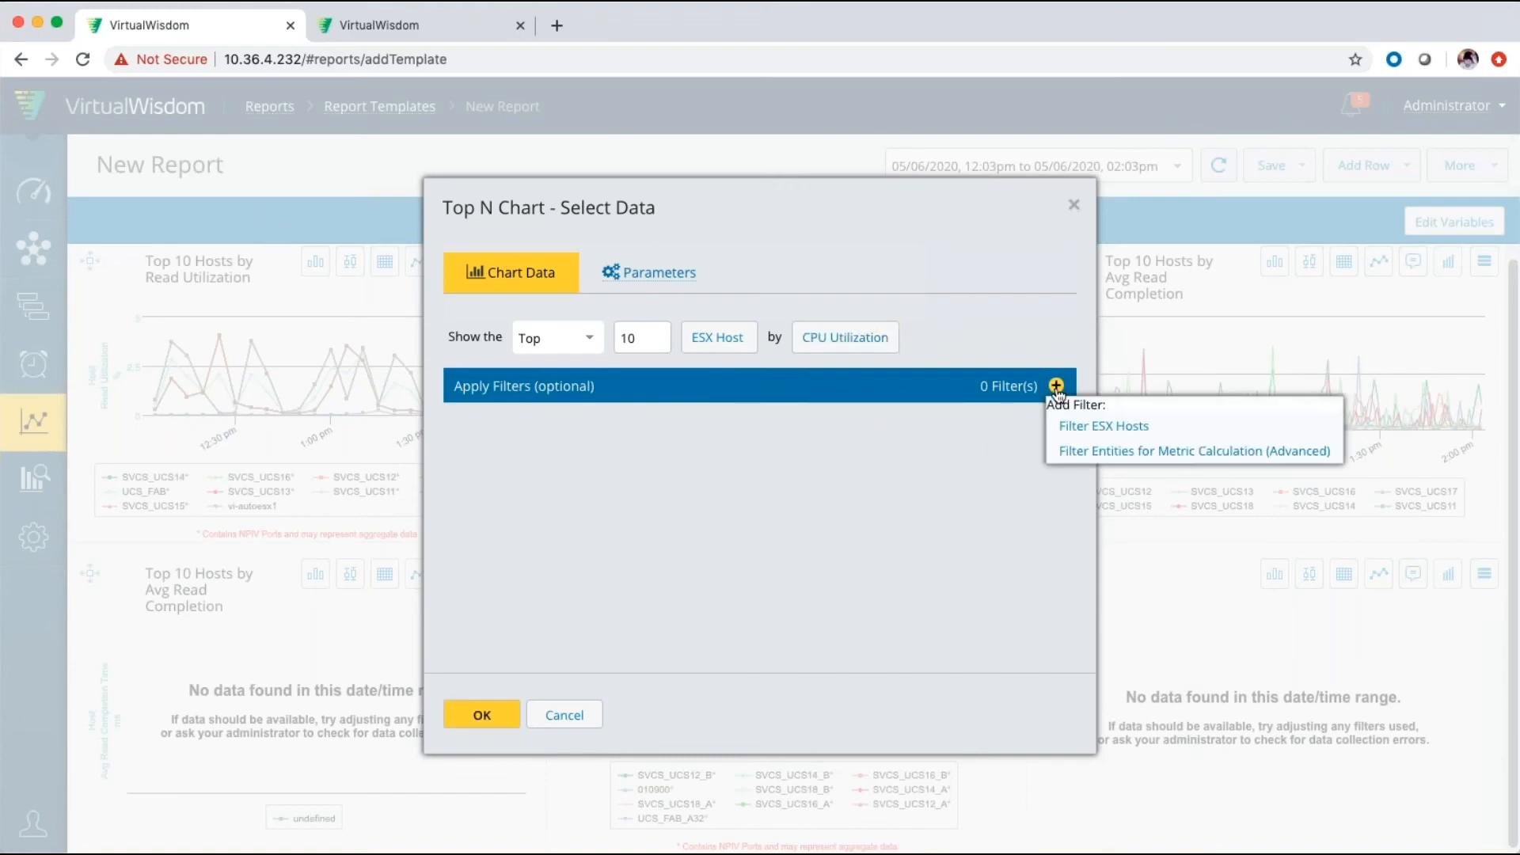
click(1098, 430)
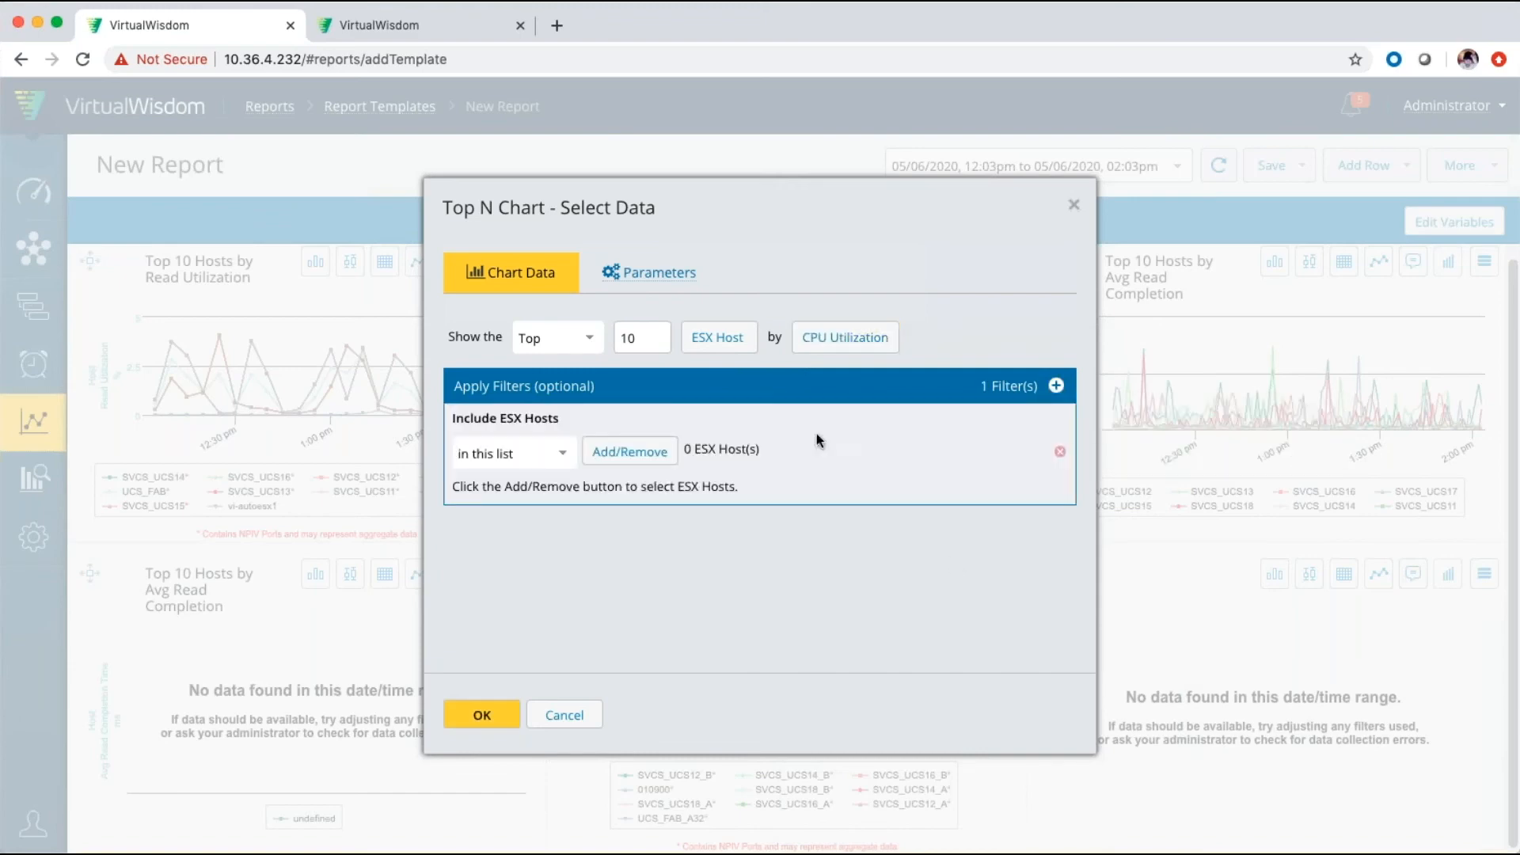
click(564, 452)
click(525, 534)
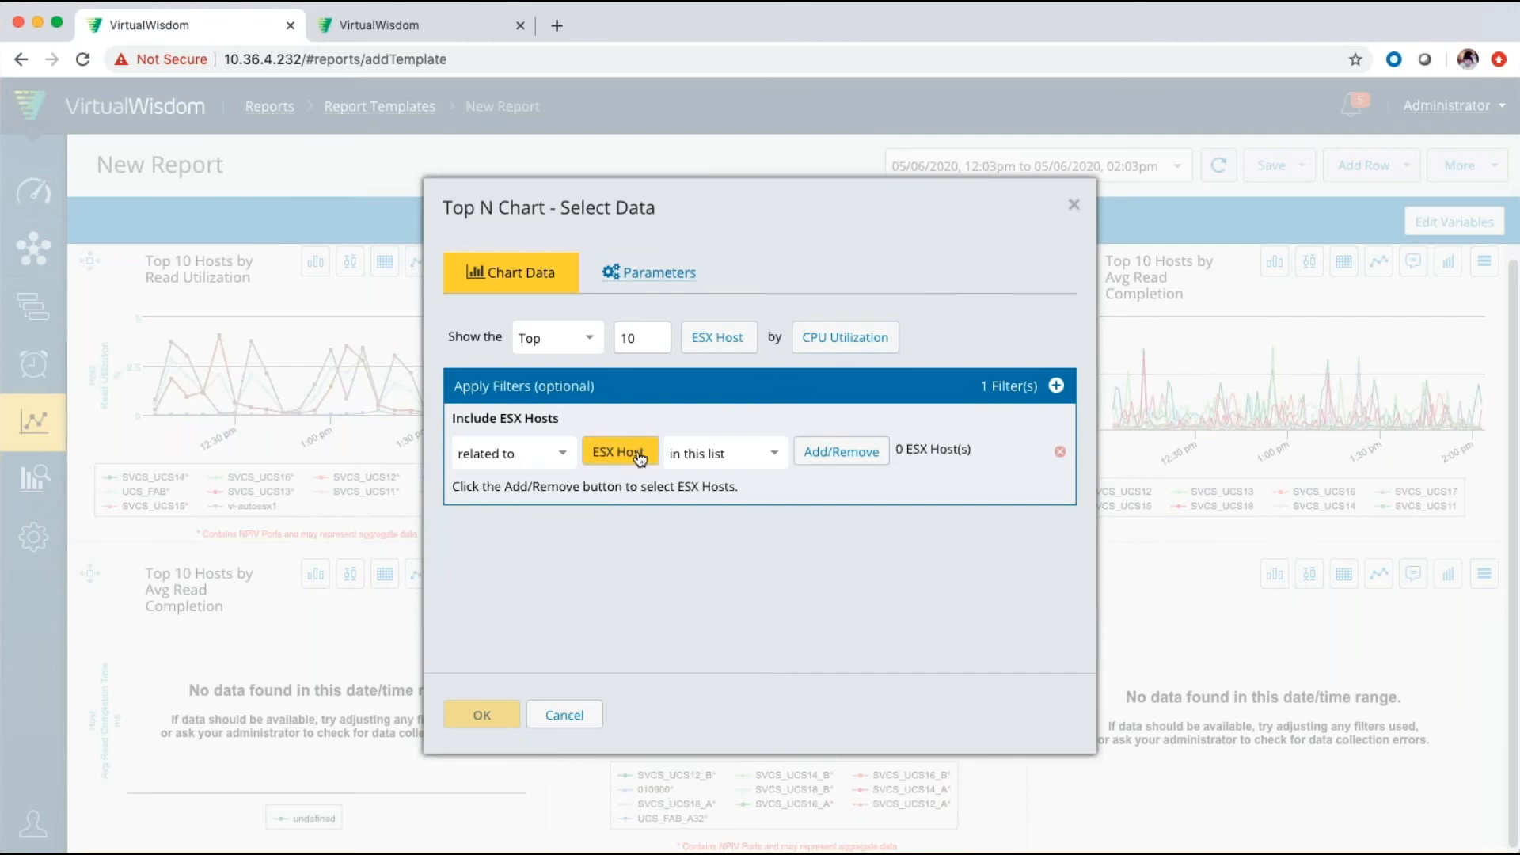
drag(697, 197, 1004, 210)
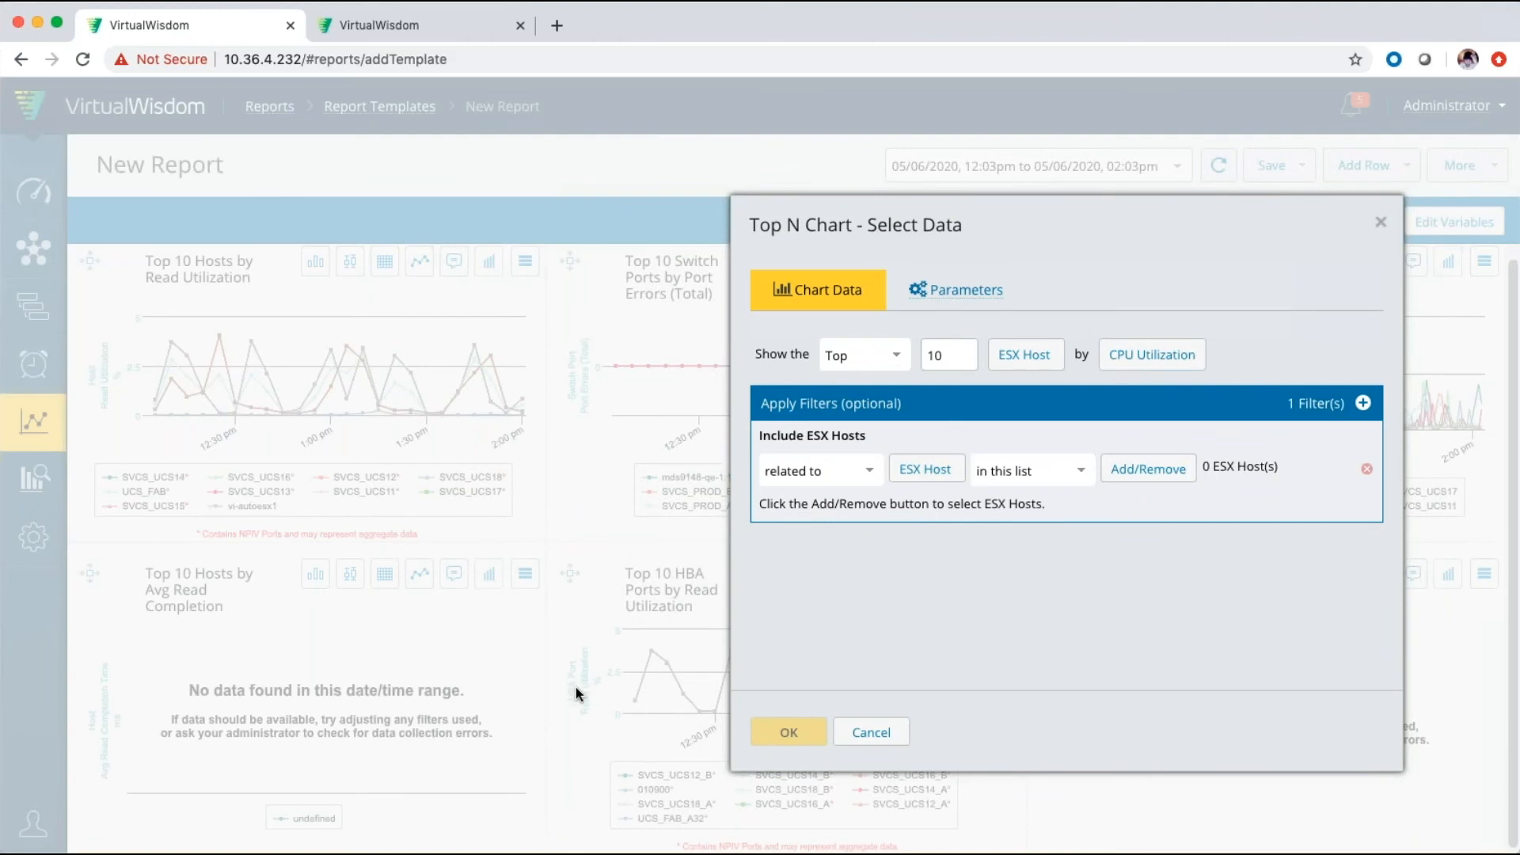
click(954, 471)
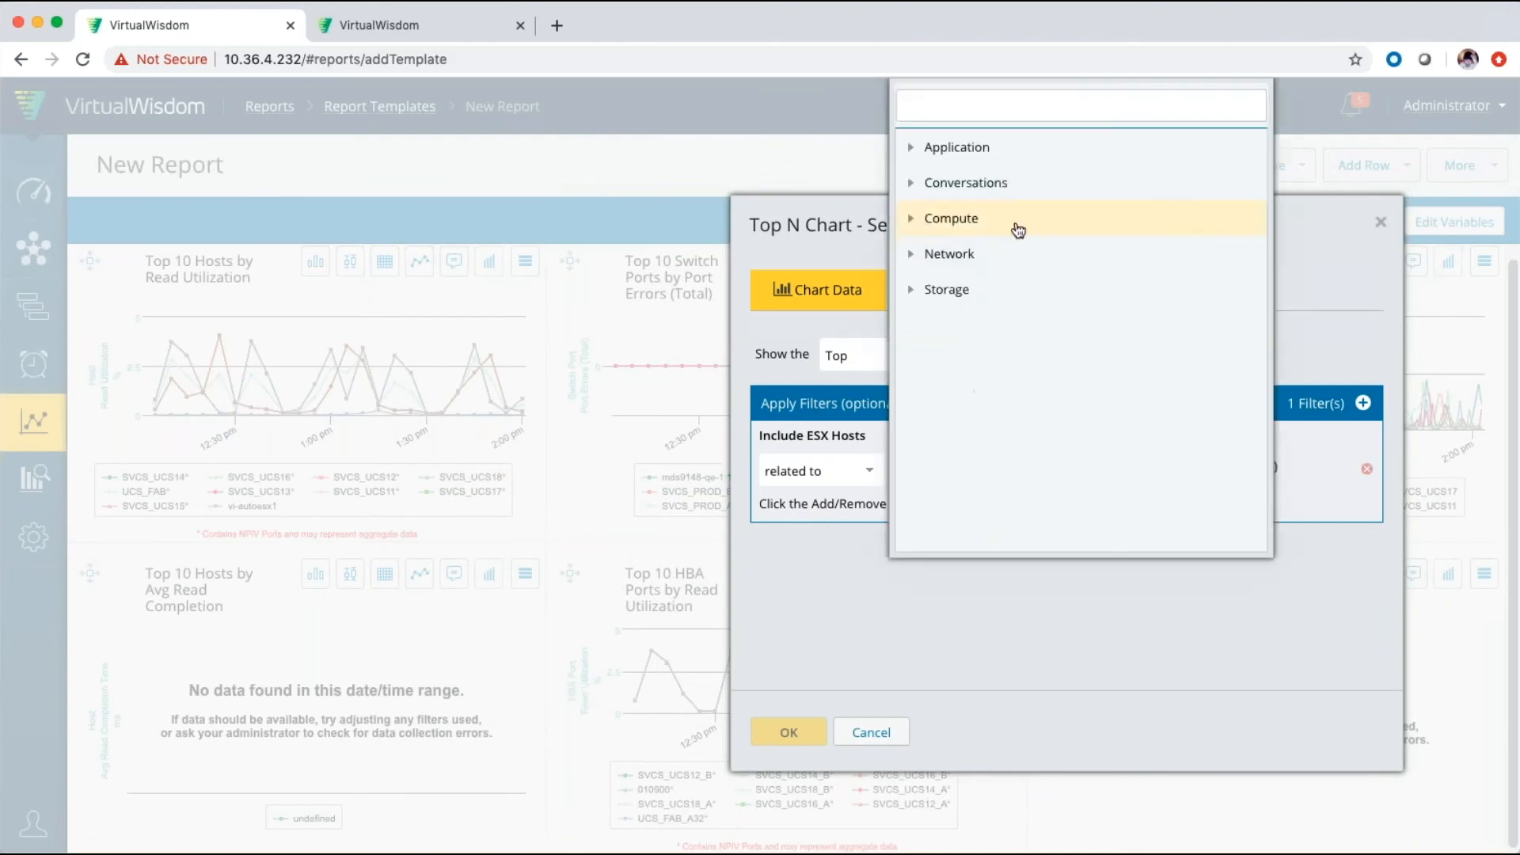
click(1038, 100)
text(hba)
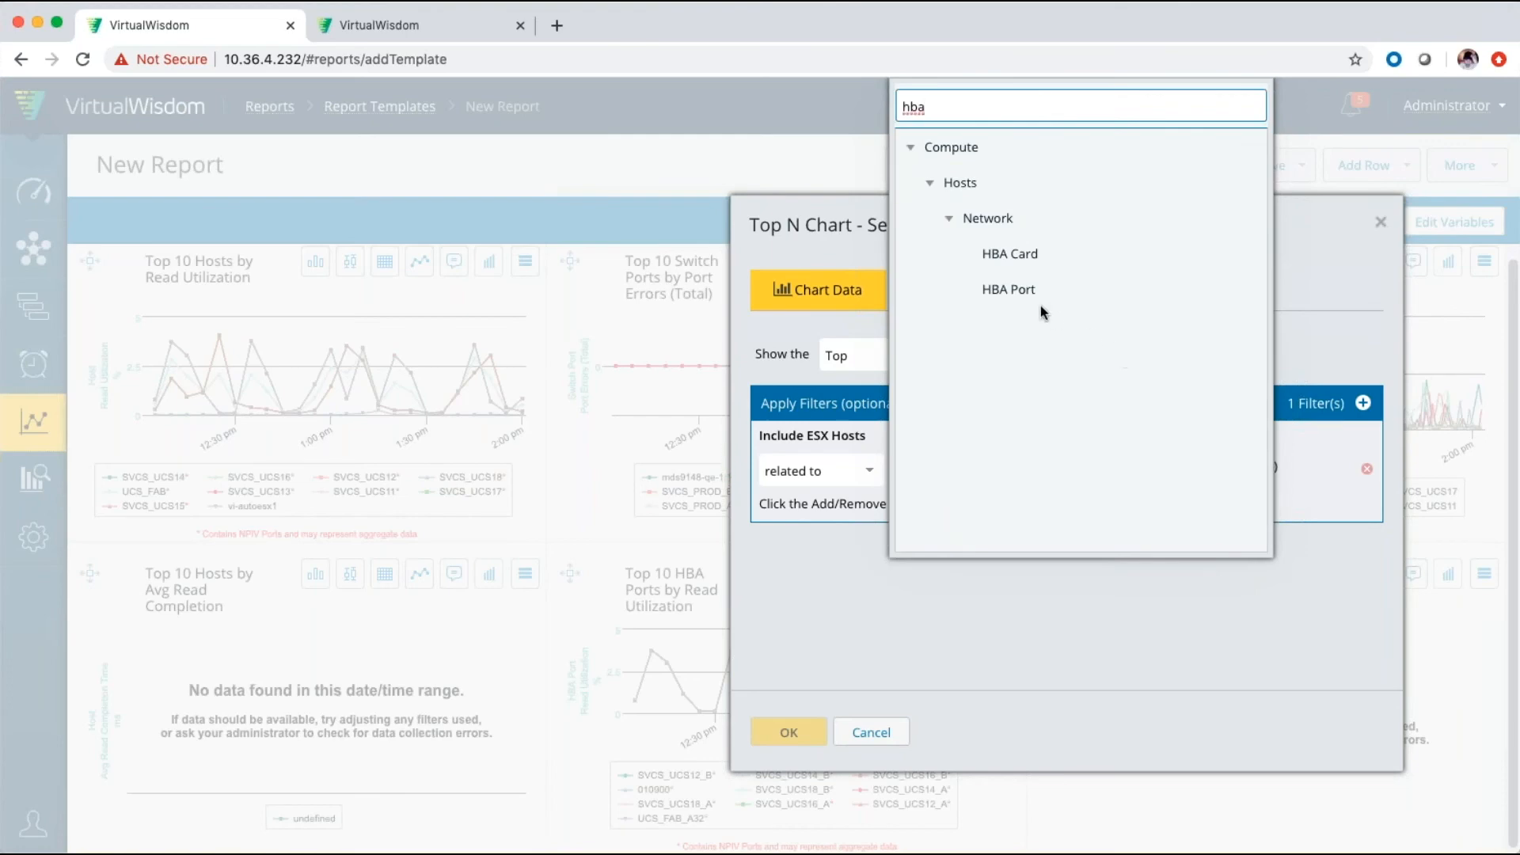
click(1012, 290)
Step: Select the Top 10 HBA Ports by Read Utilization result set as the filter's related ports and apply the chart settings
click(1145, 473)
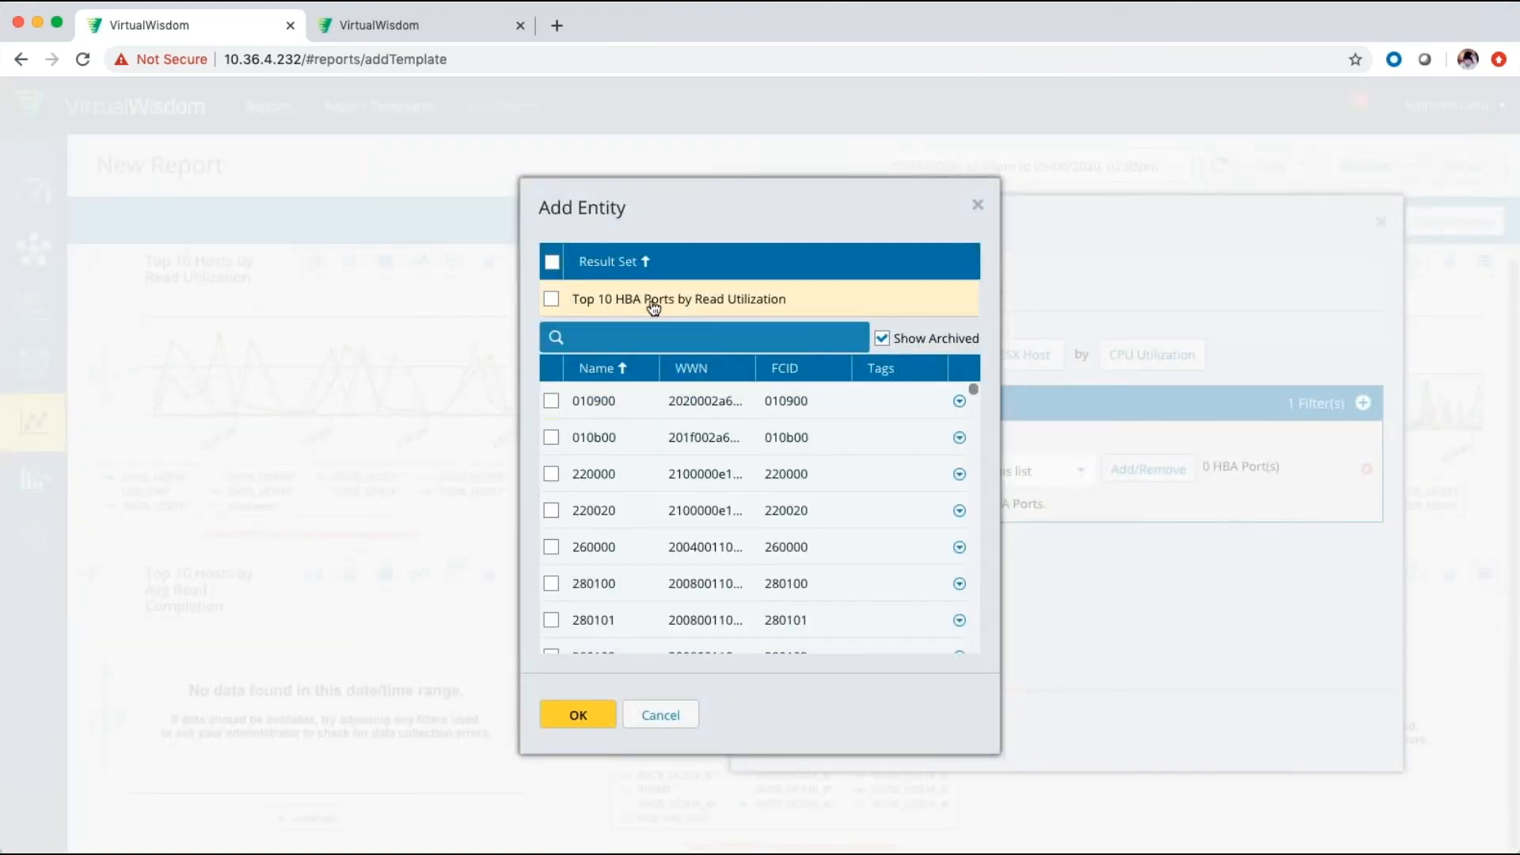
click(551, 301)
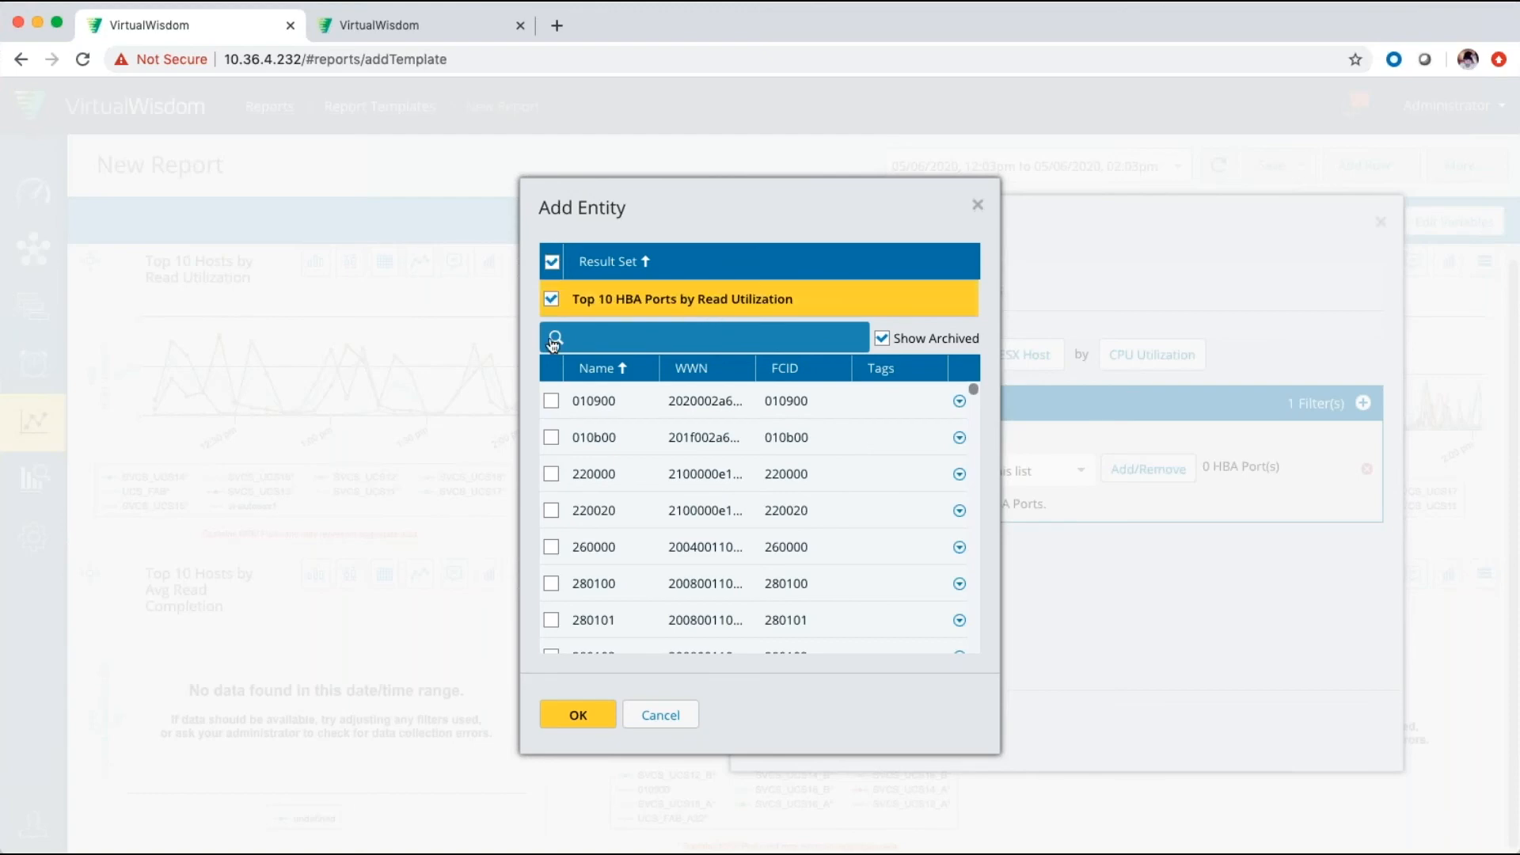
click(572, 715)
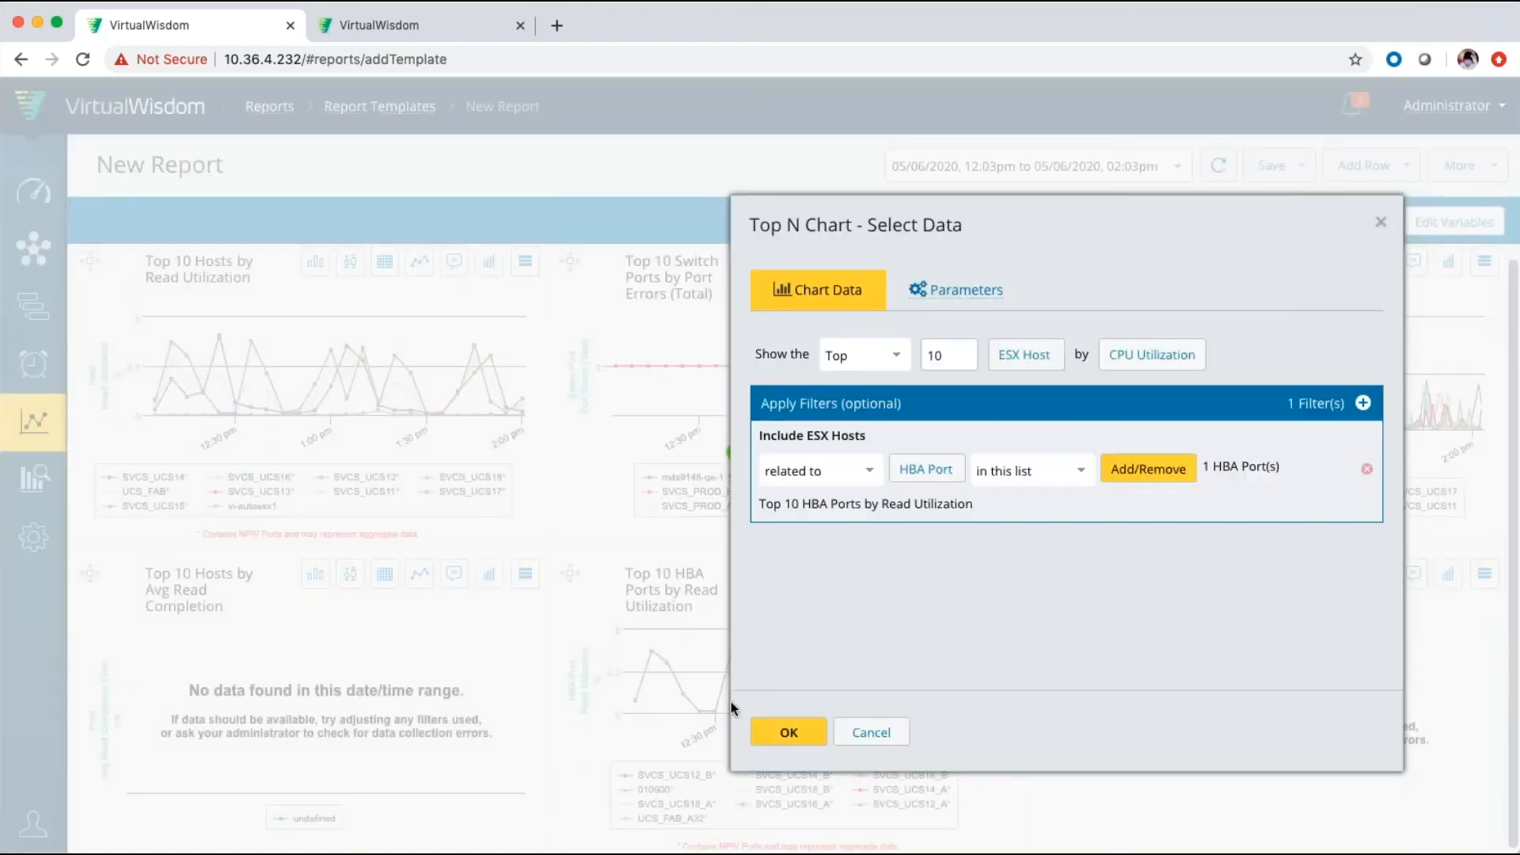
click(790, 732)
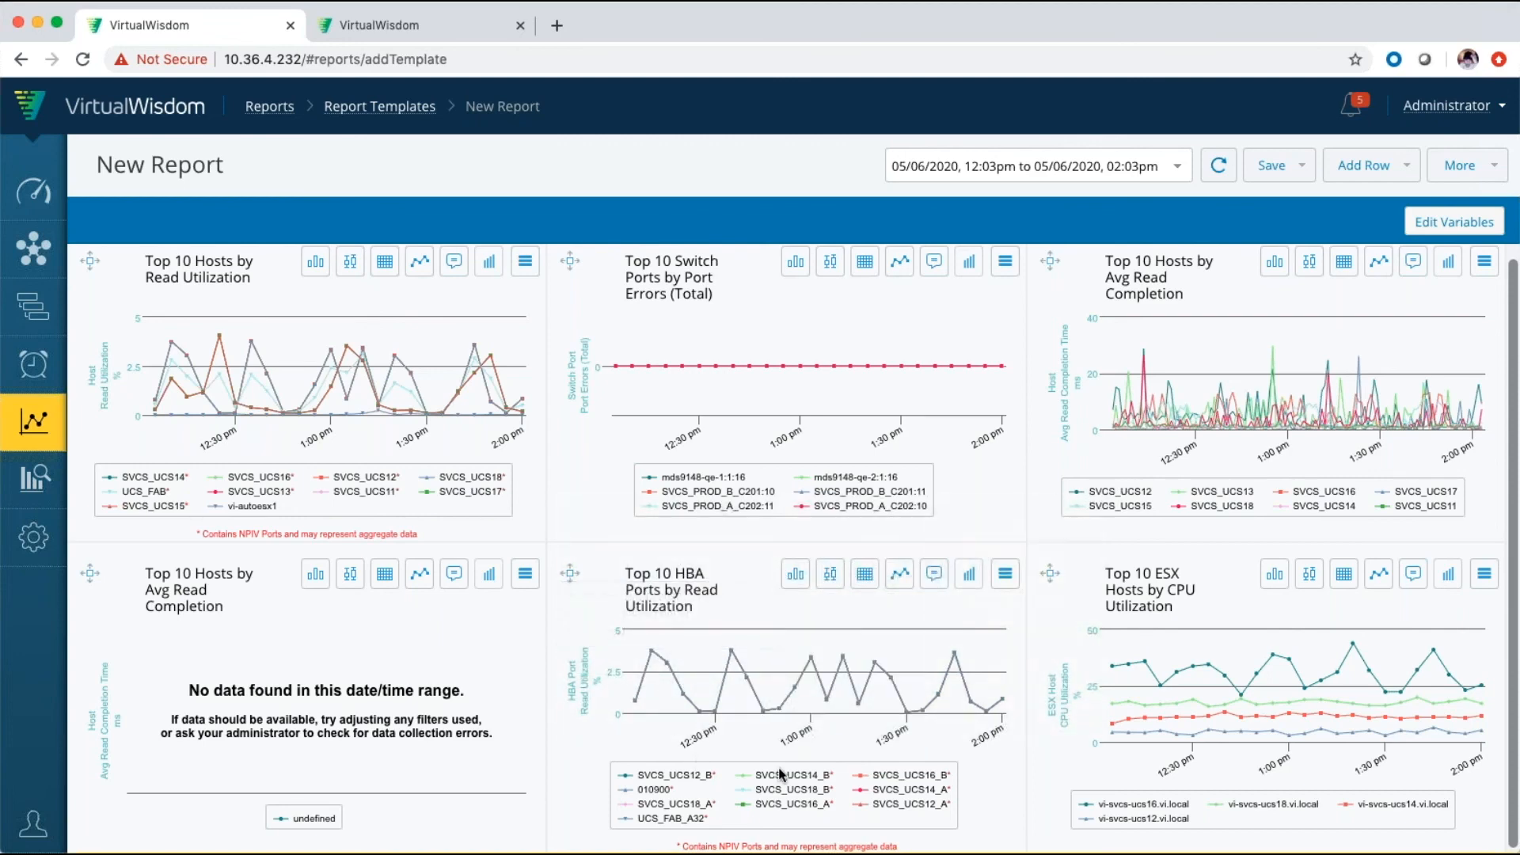
scroll(780, 774, up, 1)
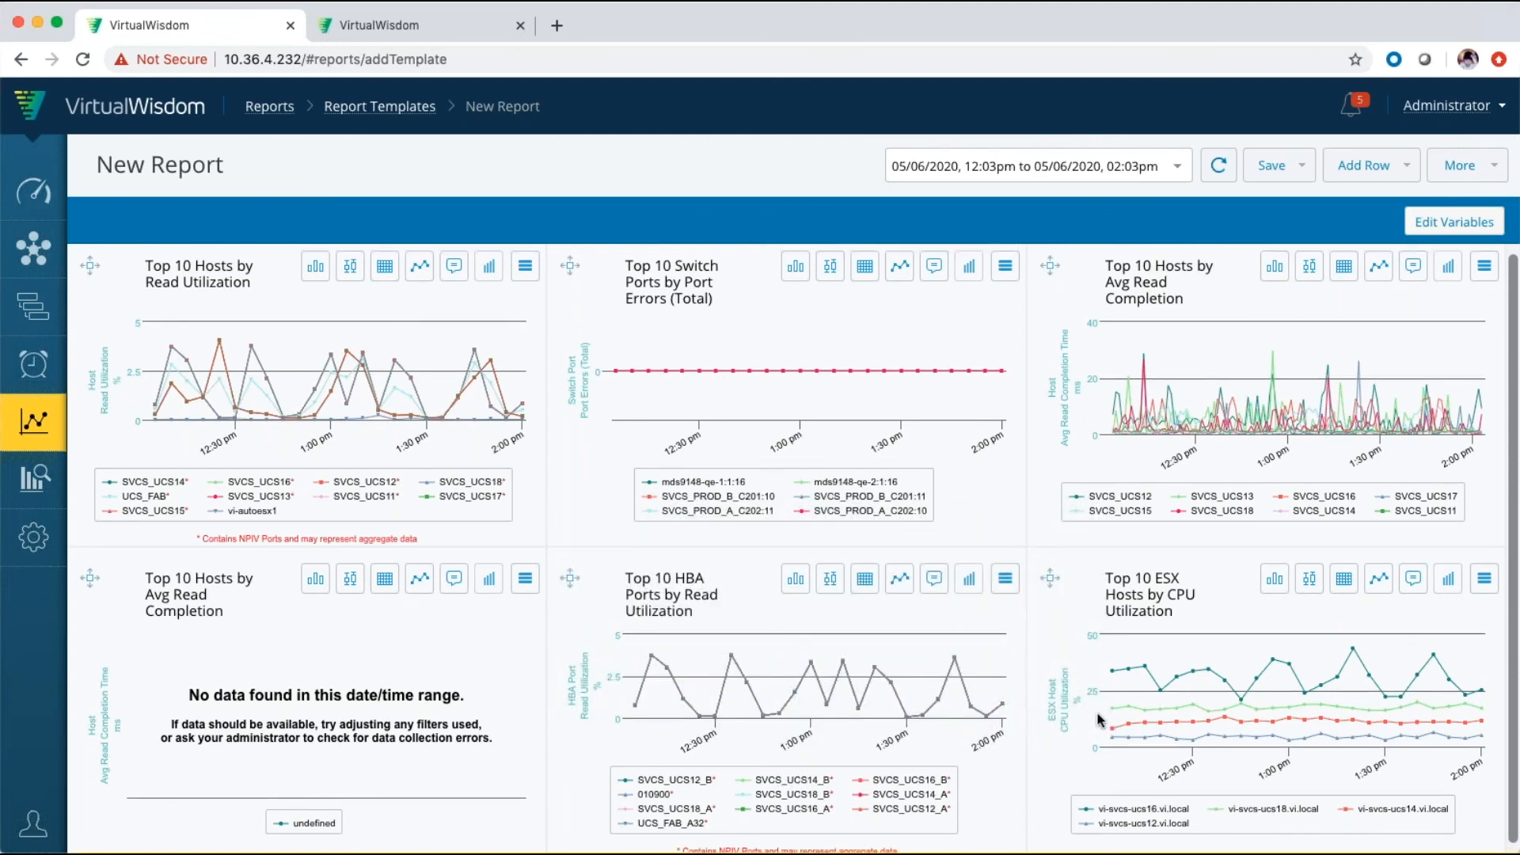
scroll(1098, 719, down, 1)
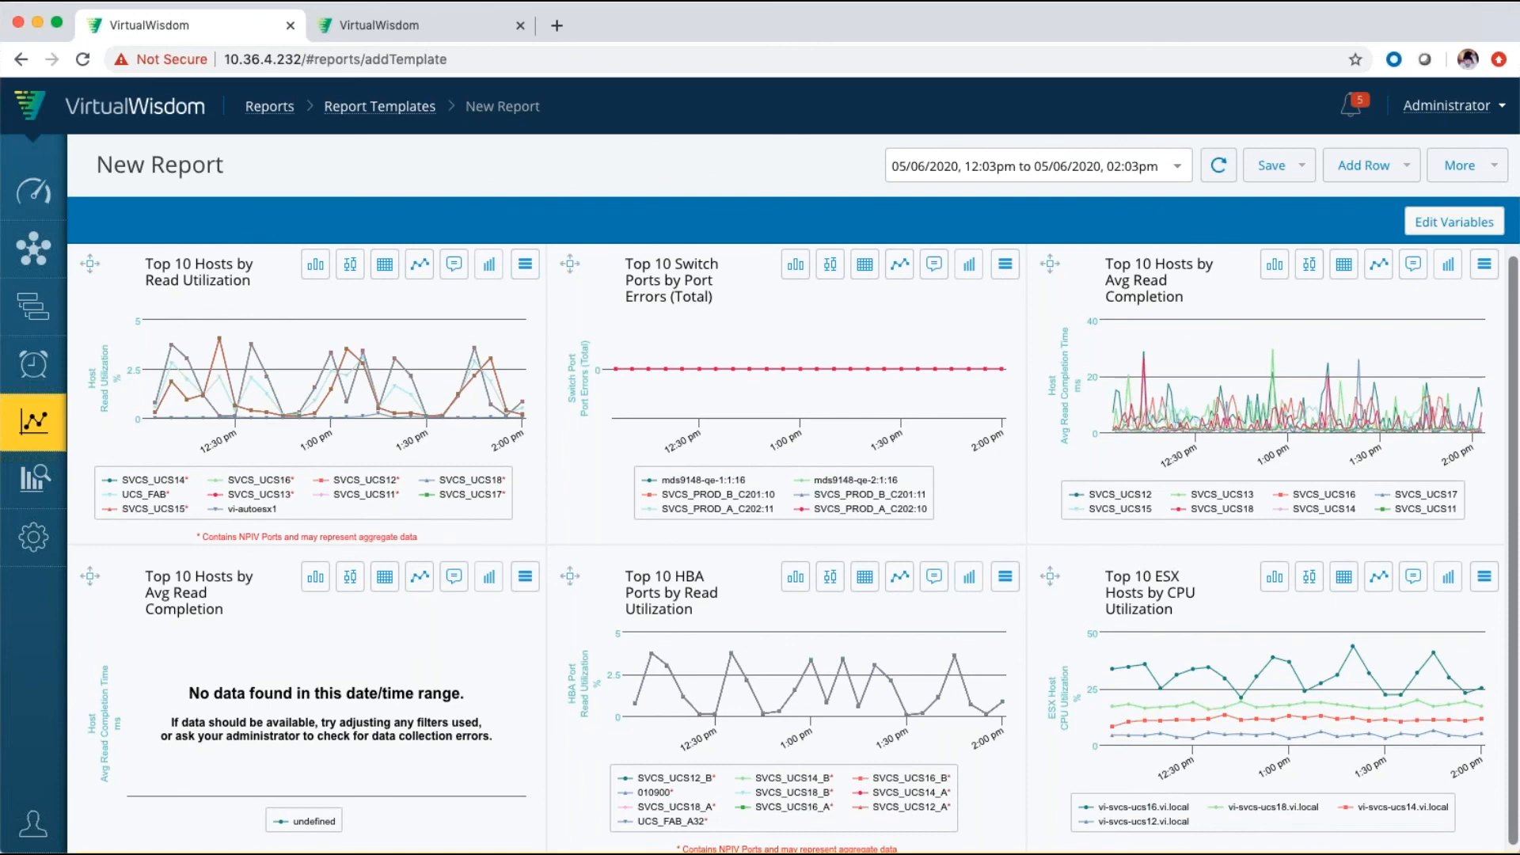